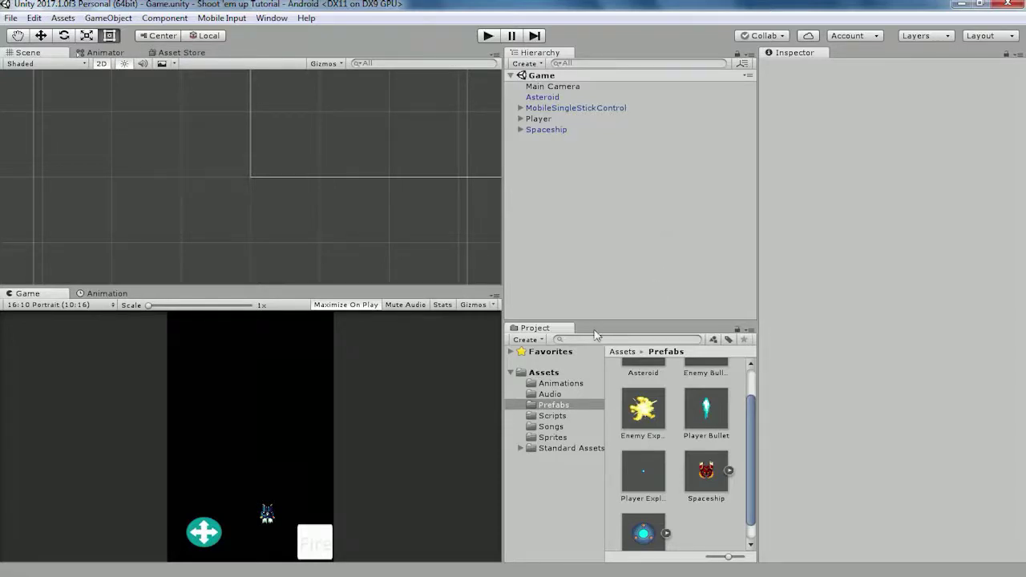
# - Open Player.cs from the project's Scripts folder in Visual Studio
pyautogui.click(552, 417)
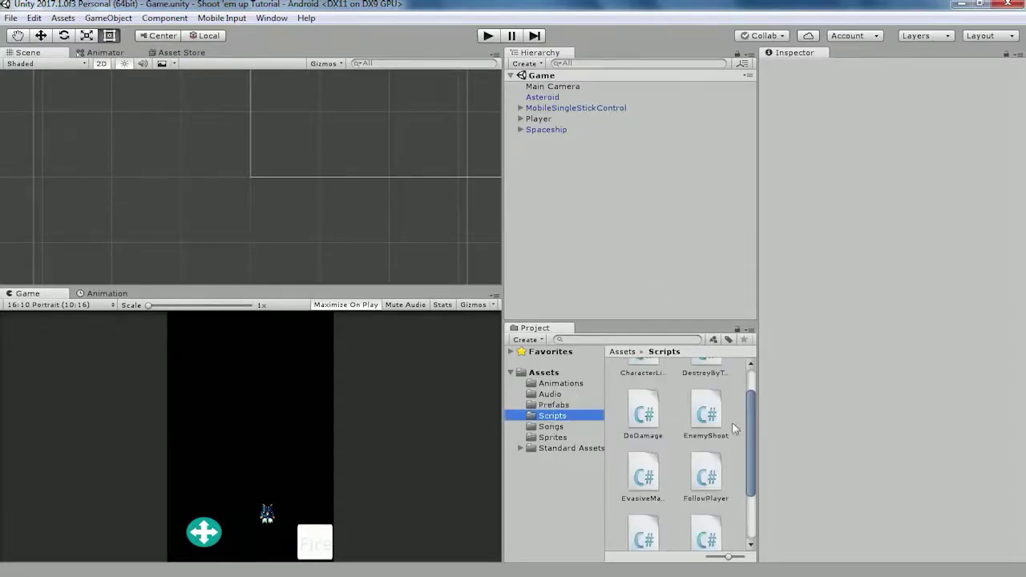
pyautogui.moveTo(748, 435); pyautogui.dragTo(747, 463)
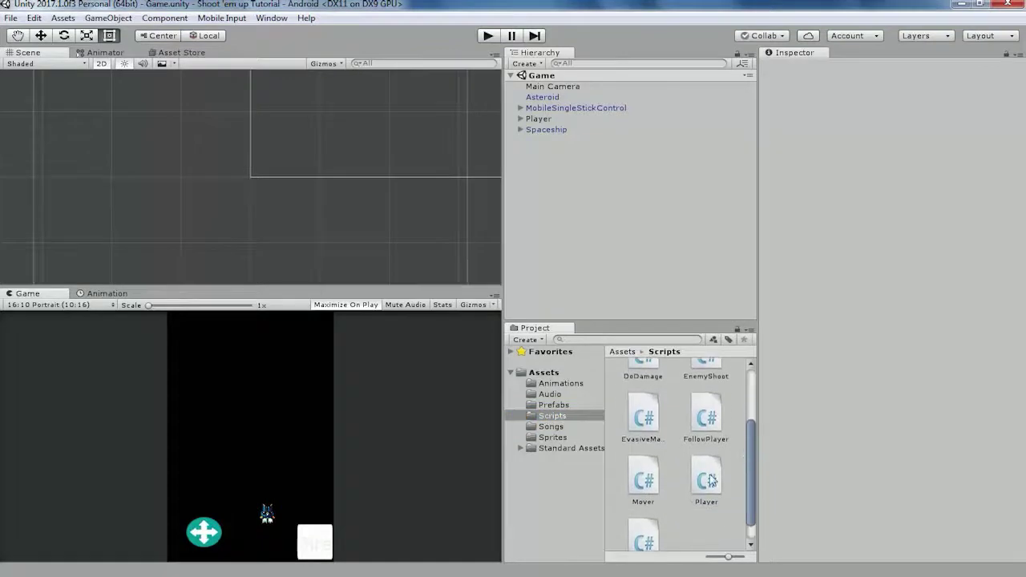
pyautogui.doubleClick(707, 479)
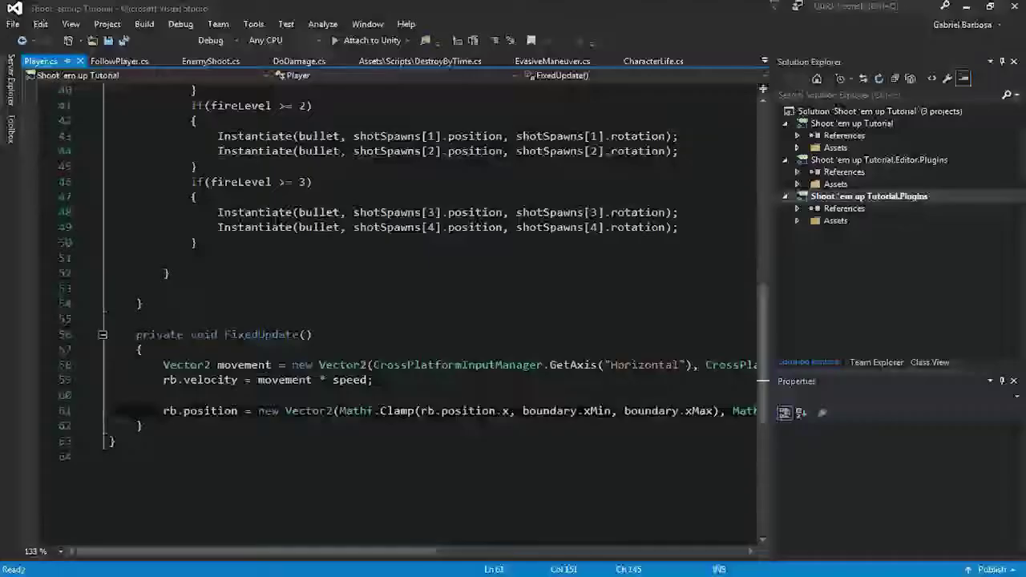
# - Add an empty public void Respawn() method after FixedUpdate
pyautogui.click(160, 426)
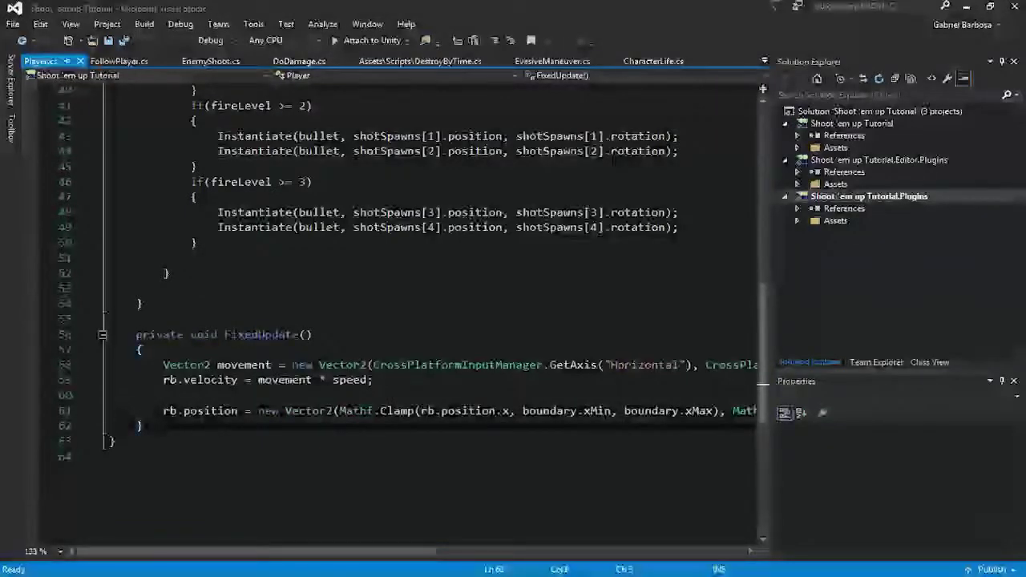
pyautogui.press('Return')
pyautogui.press('Return')
pyautogui.write('public ')
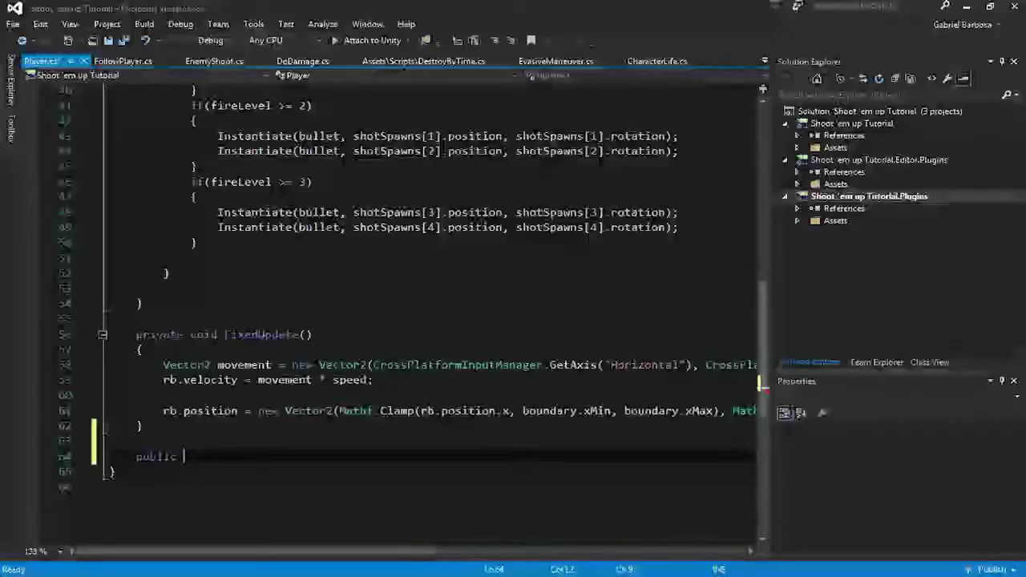
pyautogui.write('vo')
pyautogui.press('Tab')
pyautogui.write('Respawn(){')
pyautogui.press('Return')
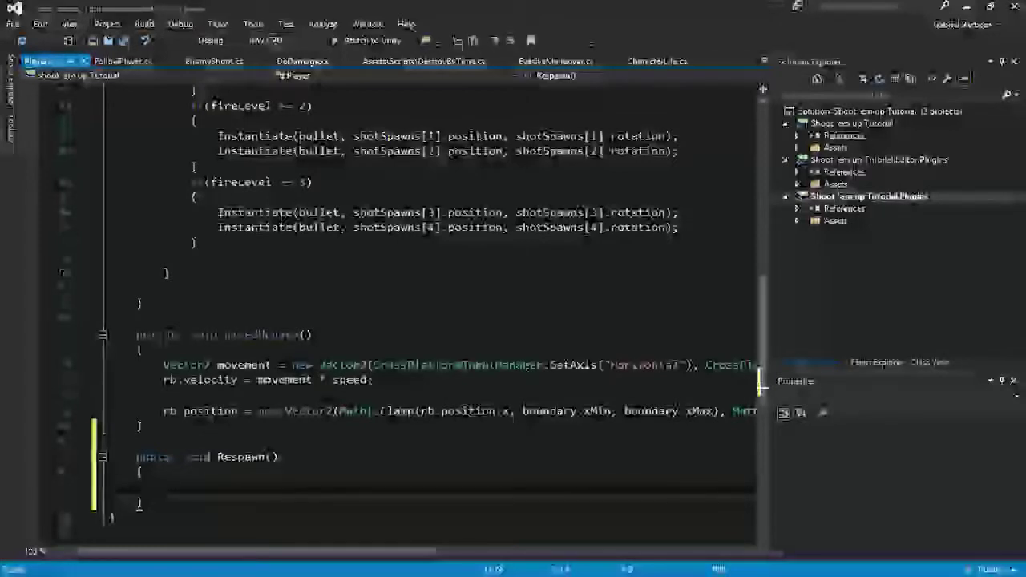
# - Declare public int lives = 3; below fireLevel and save Player.cs
pyautogui.scroll(9, 762, 385)
pyautogui.scroll(4, 762, 384)
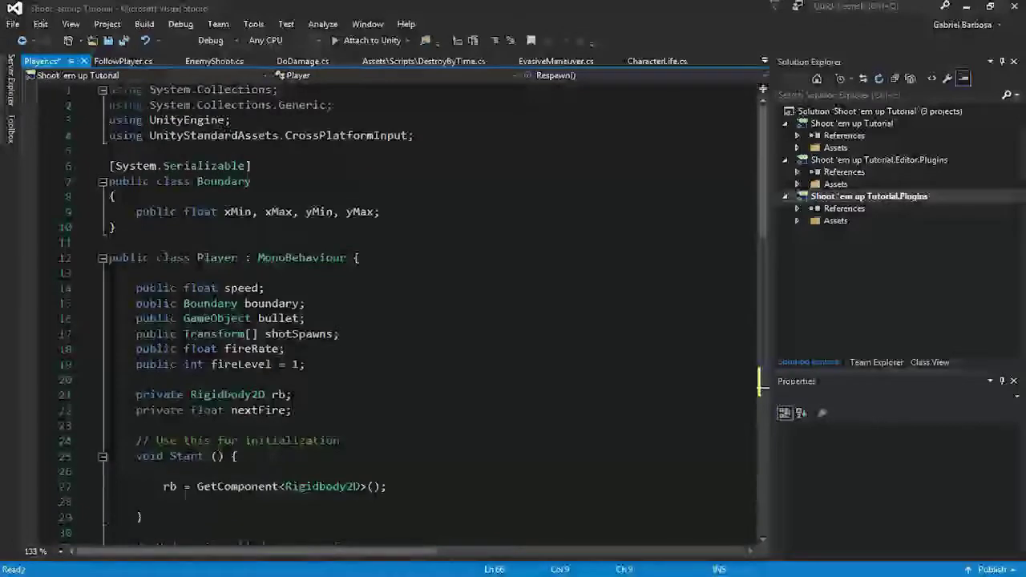
pyautogui.click(306, 364)
pyautogui.press('Return')
pyautogui.write('public ')
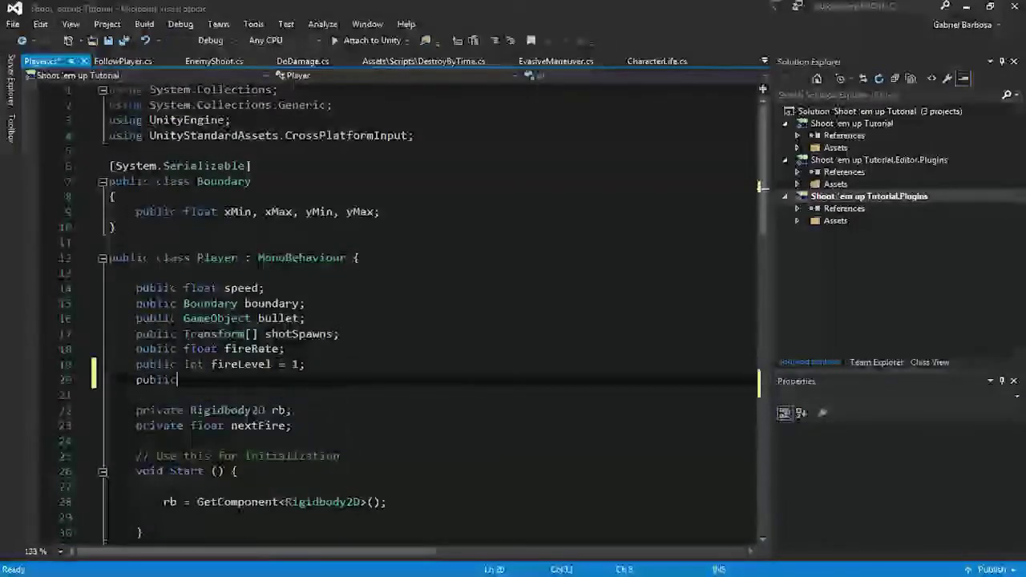
pyautogui.write('int lives = 3;')
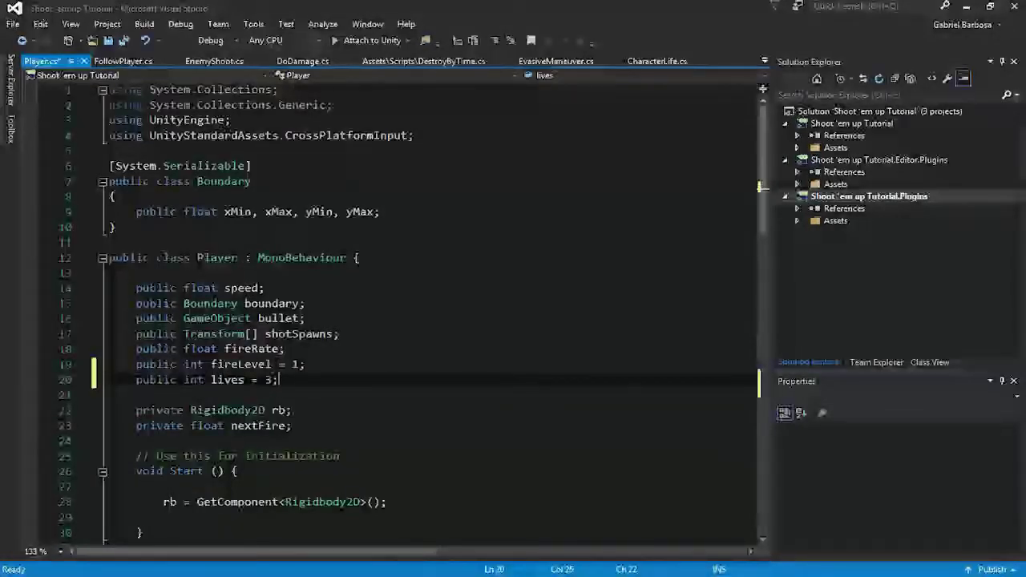
pyautogui.hotkey('ctrl', 's')
pyautogui.scroll(-6, 401, 313)
pyautogui.scroll(-4, 401, 313)
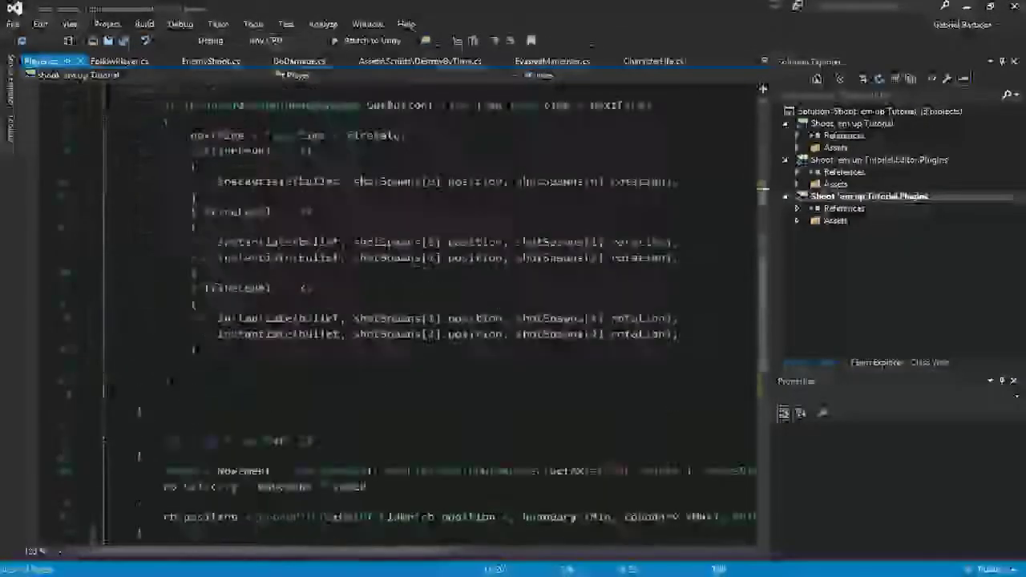
pyautogui.scroll(-4, 401, 313)
pyautogui.scroll(-2, 401, 313)
pyautogui.scroll(2, 401, 313)
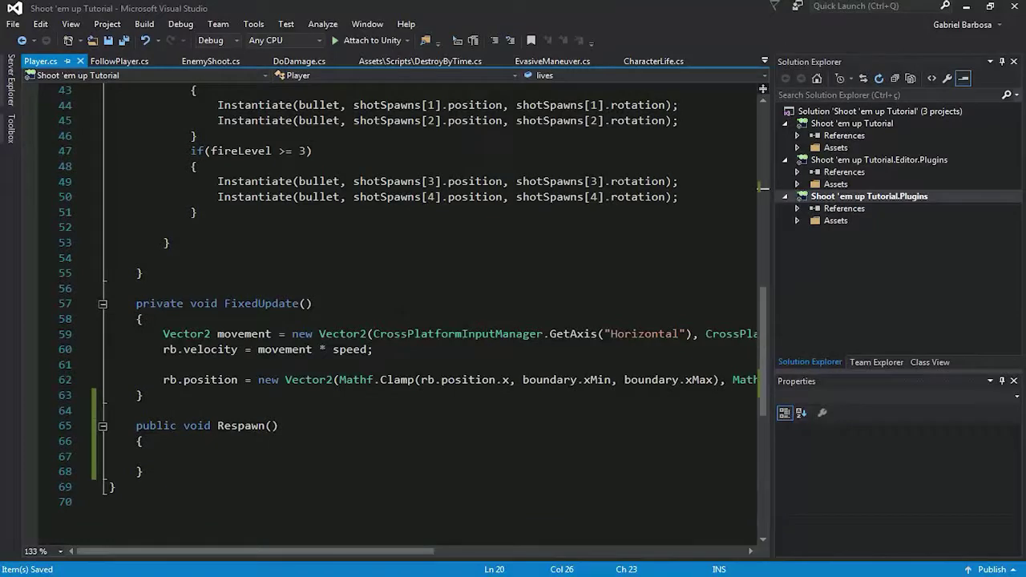
# - Make Respawn() decrement lives with lives--; and open an if(lives > 0) block
pyautogui.click(165, 457)
pyautogui.write('li')
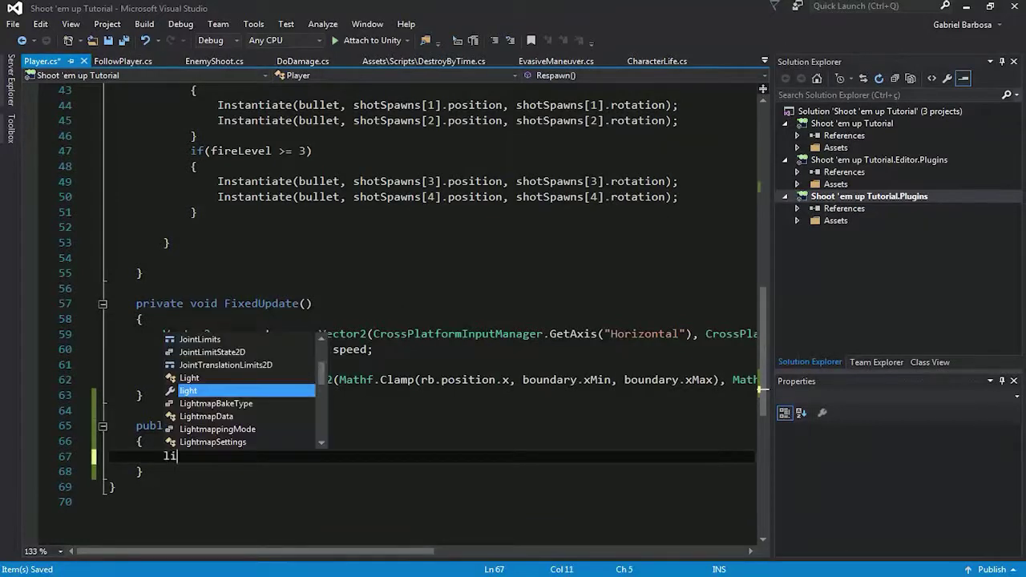
pyautogui.write('ves--;')
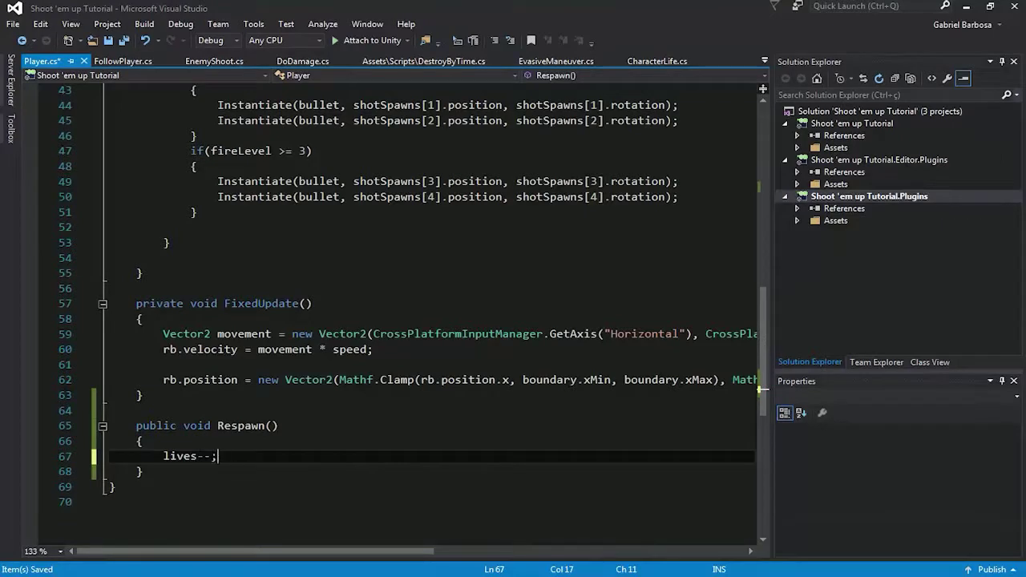
pyautogui.press('Return')
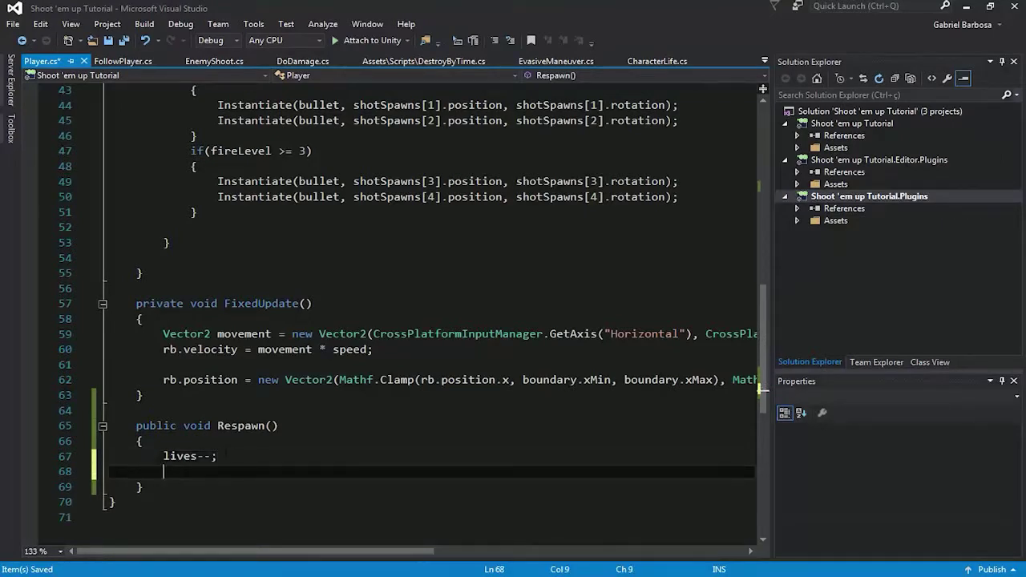
pyautogui.write('if(lives > ')
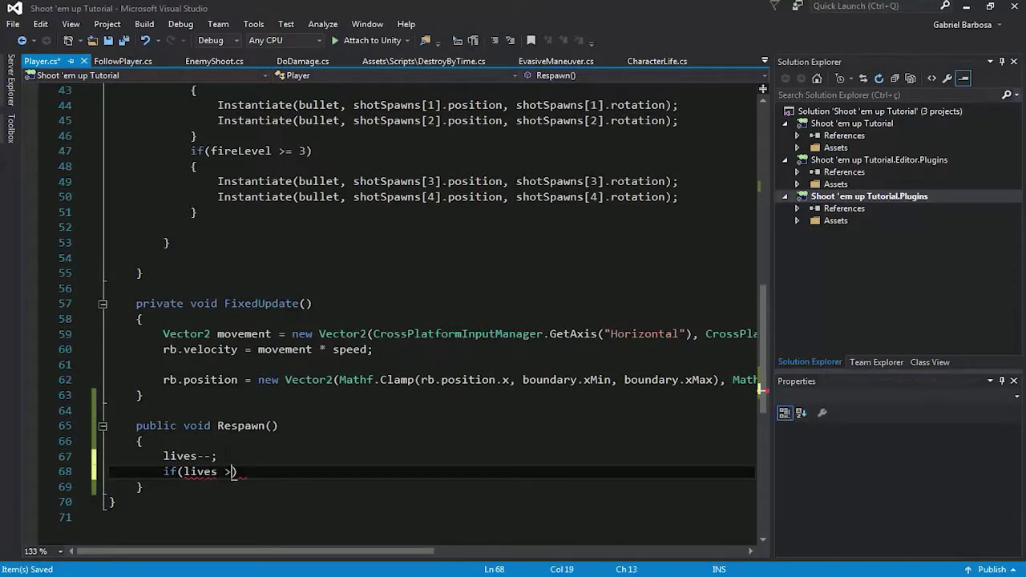
pyautogui.write('0)')
pyautogui.press('Return')
pyautogui.write('{')
pyautogui.press('Return')
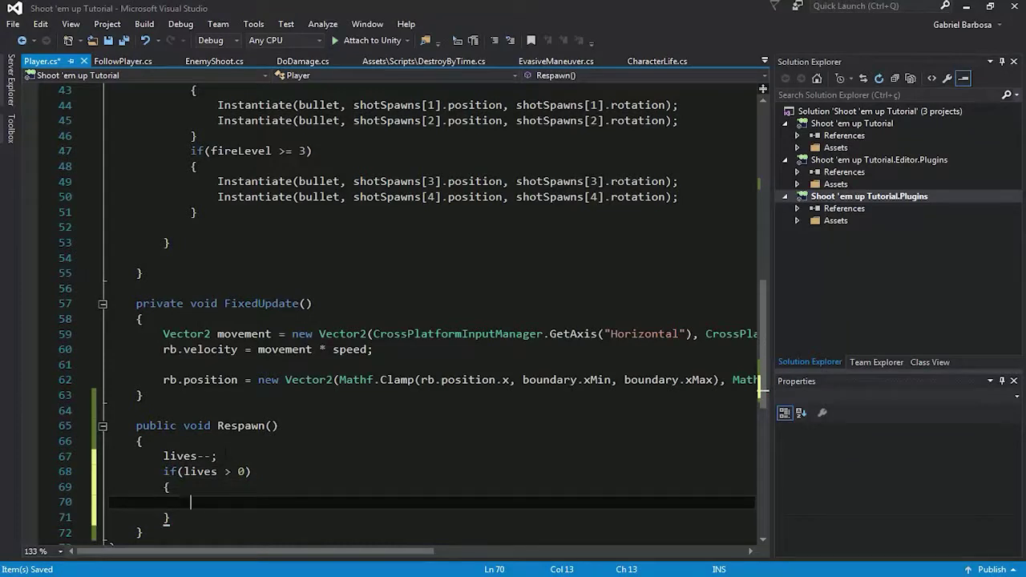
# - Add an else block after the if that sets lives = 0;
pyautogui.press('Down')
pyautogui.press('End')
pyautogui.press('Return')
pyautogui.write('else {')
pyautogui.press('Return')
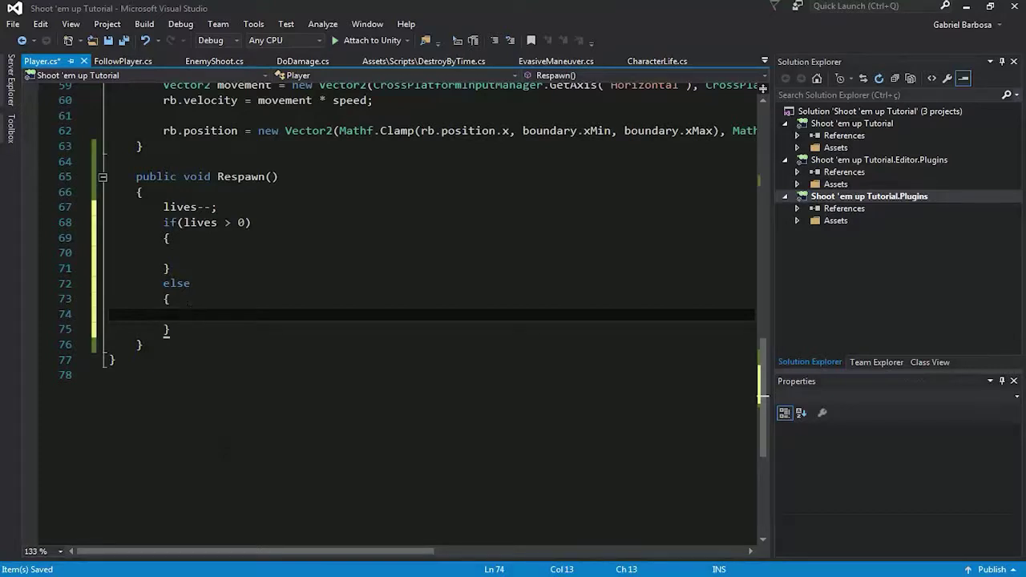
pyautogui.write('lives = 0;')
pyautogui.press('Return')
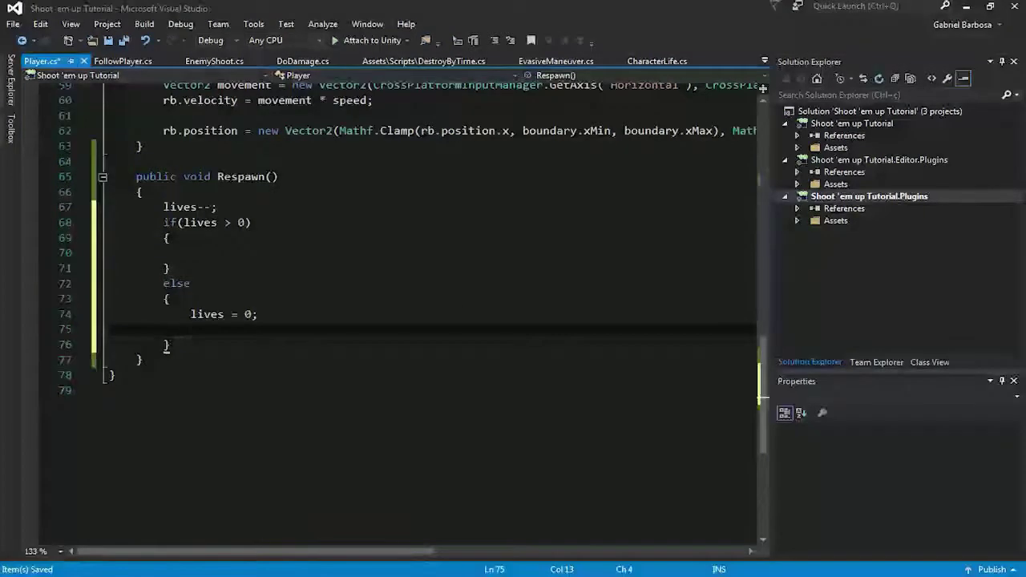
pyautogui.scroll(5, 393, 313)
pyautogui.scroll(12, 393, 313)
pyautogui.scroll(2, 393, 313)
# - Declare private bool isDead = false; below the nextFire field
pyautogui.click(292, 426)
pyautogui.press('Return')
pyautogui.write('priv')
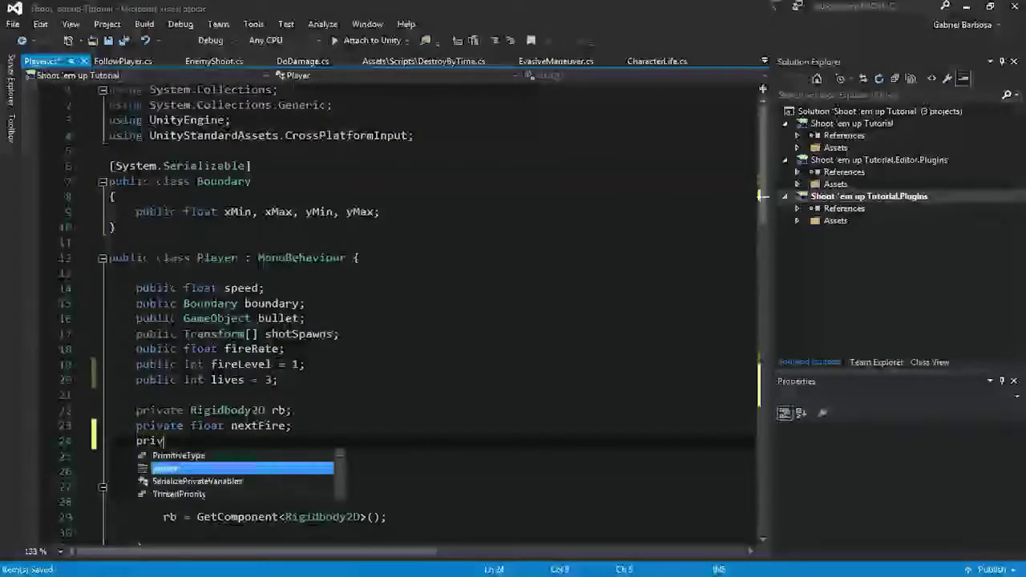
pyautogui.write('ate bool isDead = false;')
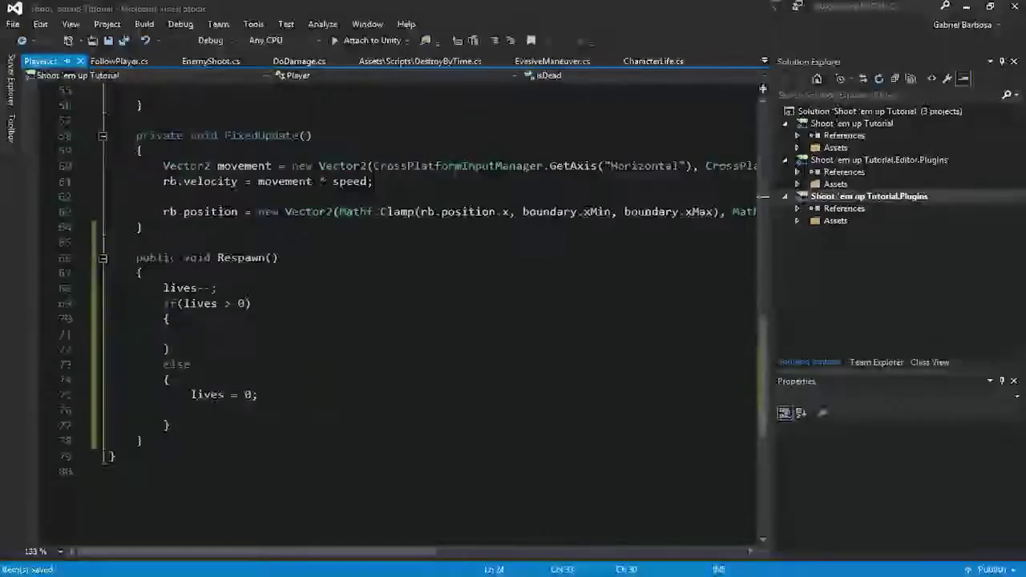
# - Set isDead = true; inside Respawn's else block
pyautogui.click(191, 409)
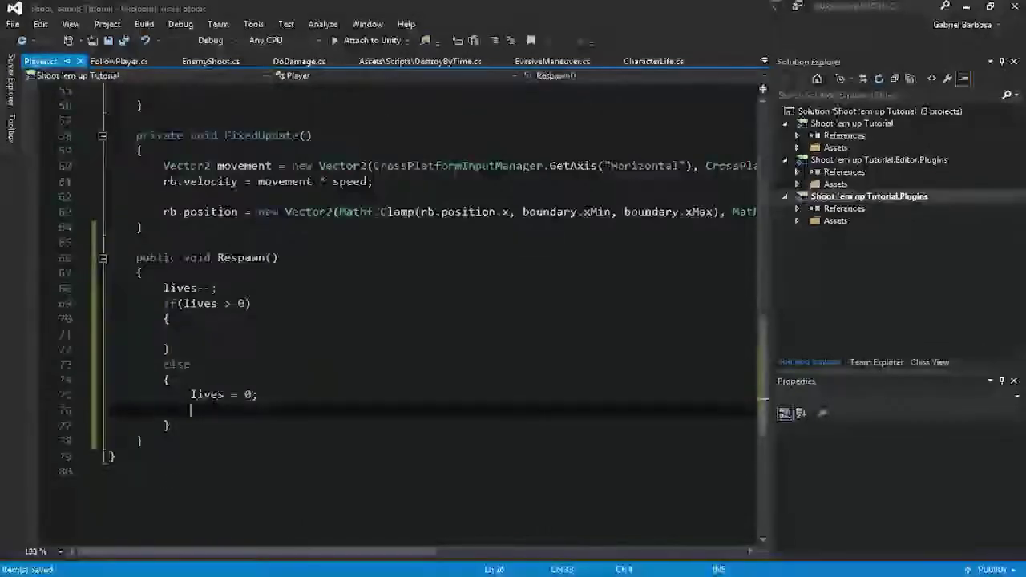
pyautogui.write('isDead = true;')
pyautogui.press('Return')
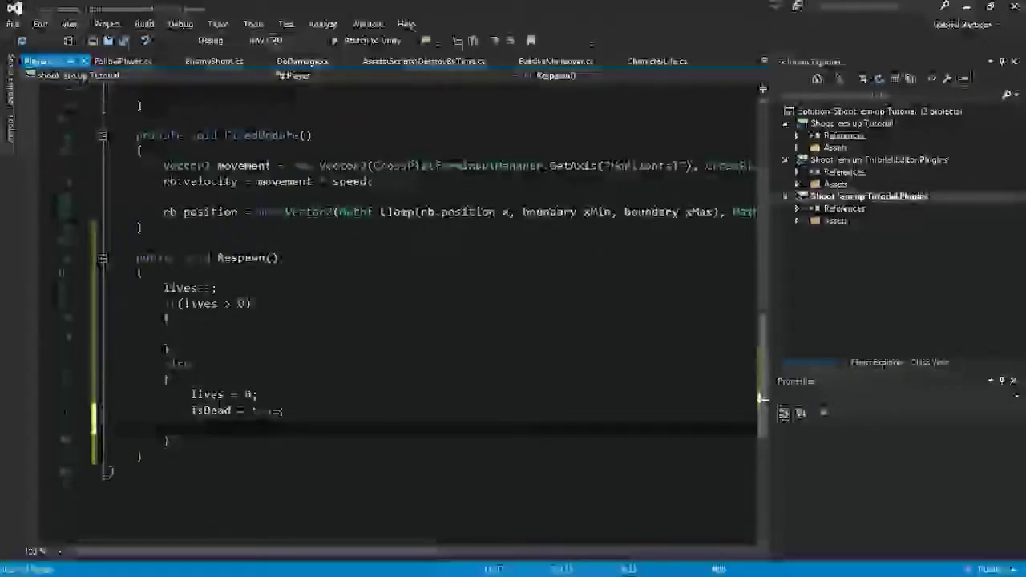
pyautogui.scroll(4, 762, 399)
pyautogui.scroll(6, 762, 399)
pyautogui.scroll(6, 762, 398)
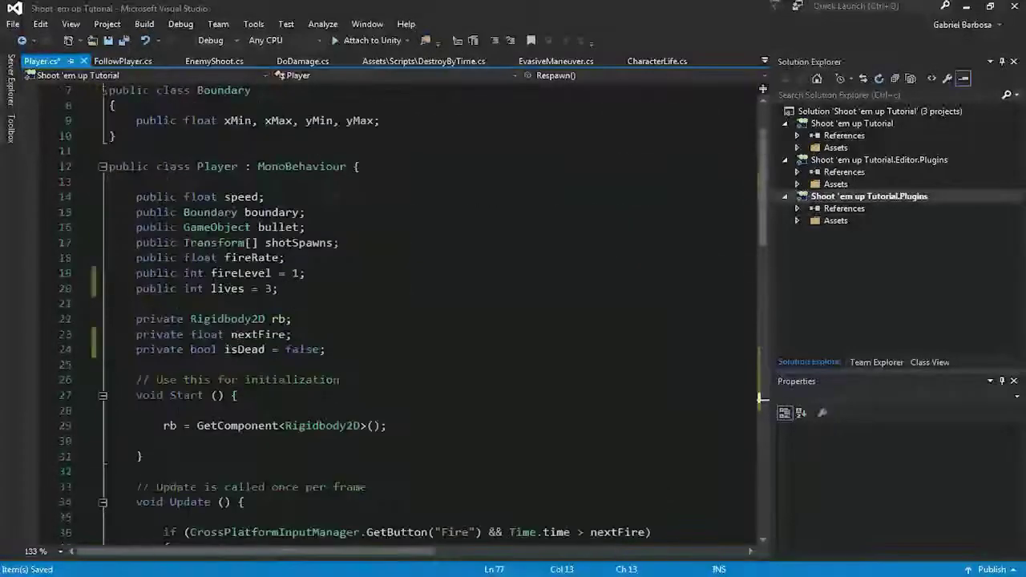
# - Declare a private SpriteRenderer sprite; field below isDead
pyautogui.click(337, 350)
pyautogui.press('Return')
pyautogui.write('private s')
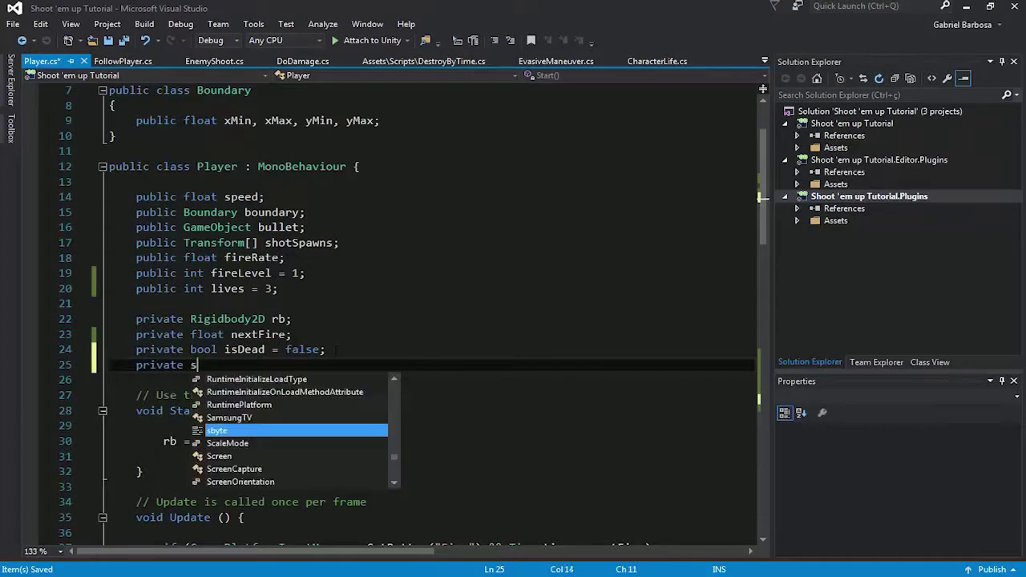
pyautogui.write('priter a')
pyautogui.press('BackSpace')
pyautogui.write('sprite;')
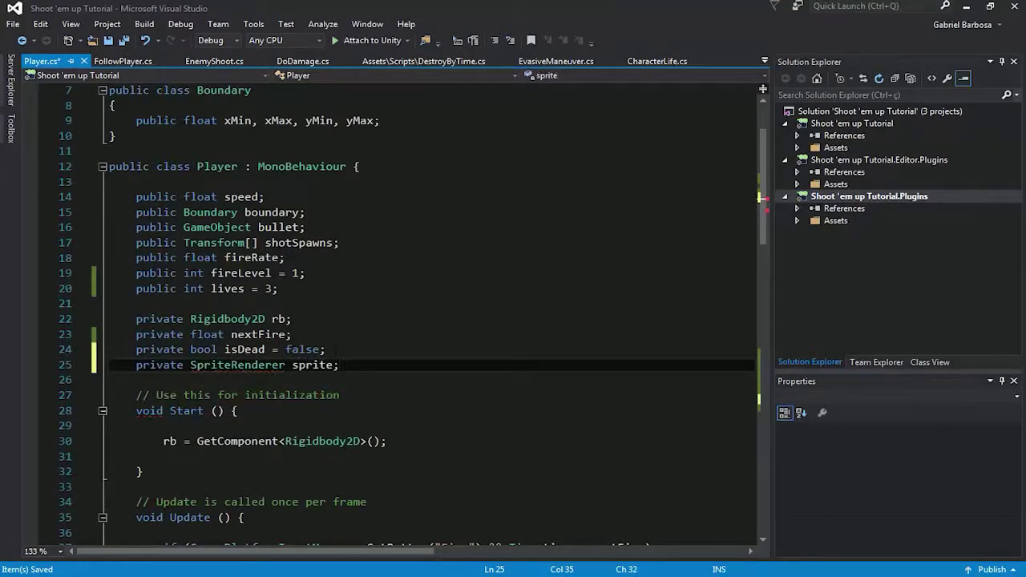
# - Assign sprite = GetComponent<SpriteRenderer>(); in Start after the rb assignment
pyautogui.click(163, 456)
pyautogui.click(386, 441)
pyautogui.press('Return')
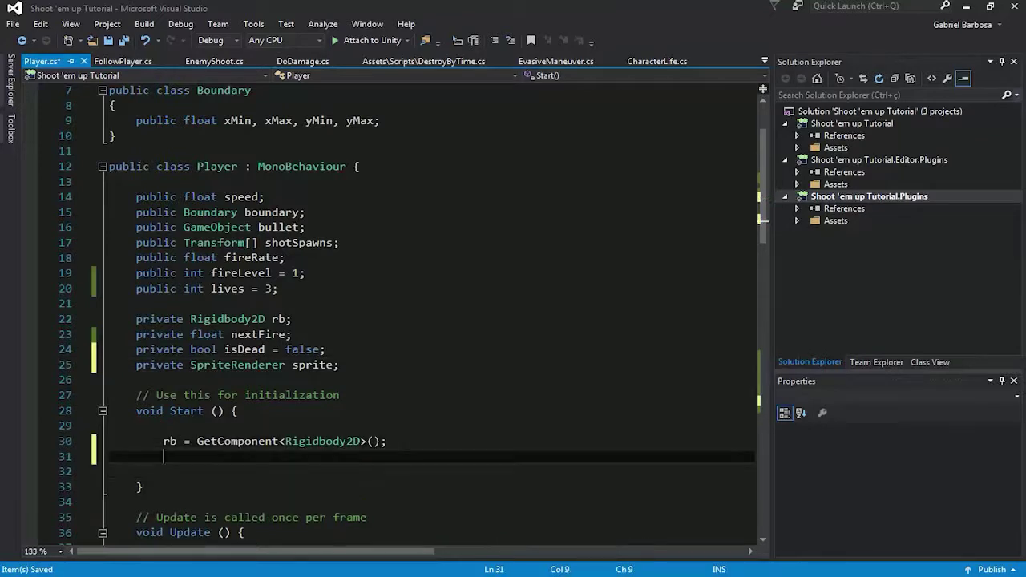
pyautogui.write('sprite =')
pyautogui.write(' getcom')
pyautogui.press('Tab')
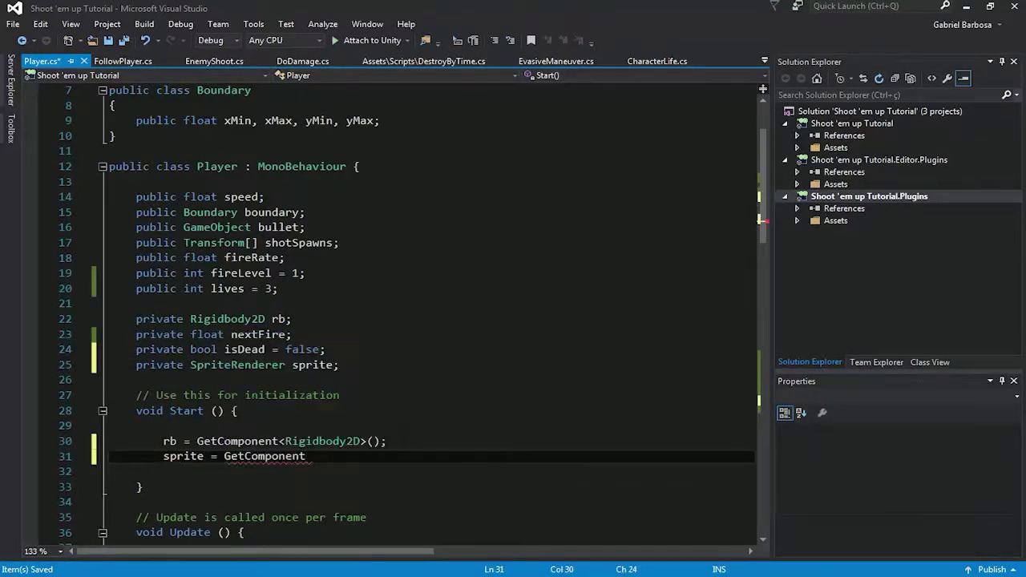
pyautogui.write('<')
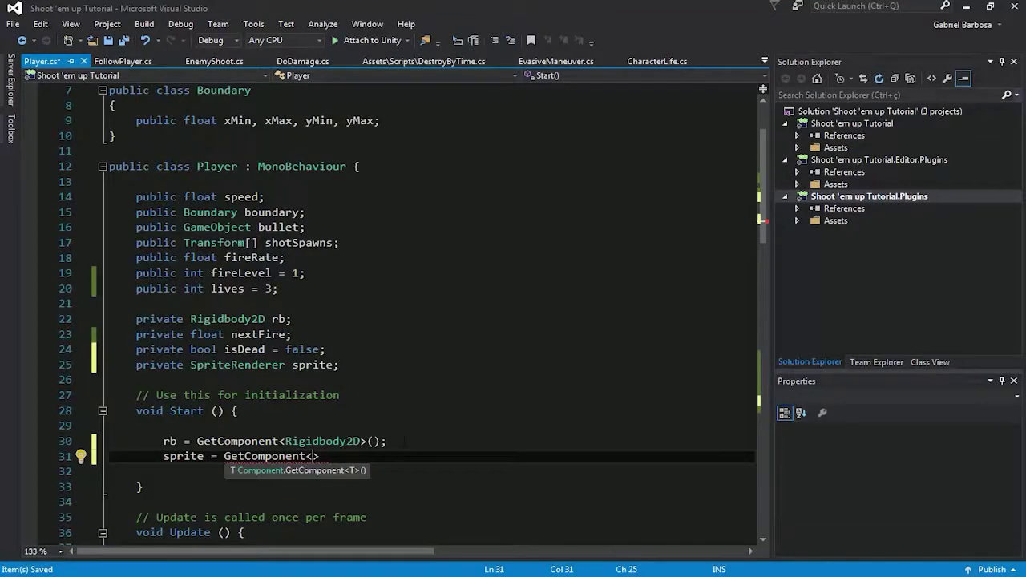
pyautogui.write('sprit')
pyautogui.press('Tab')
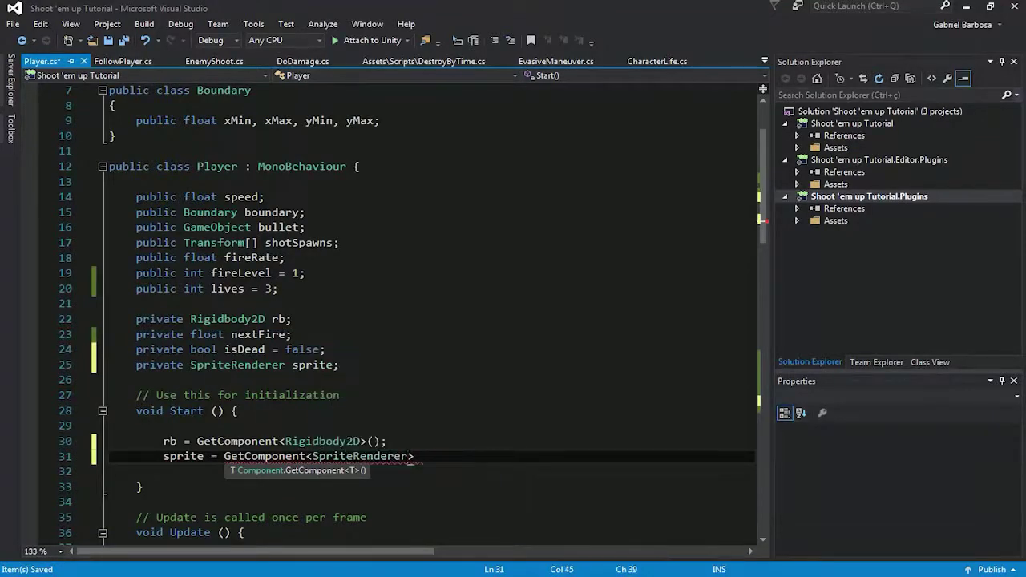
pyautogui.write('>();')
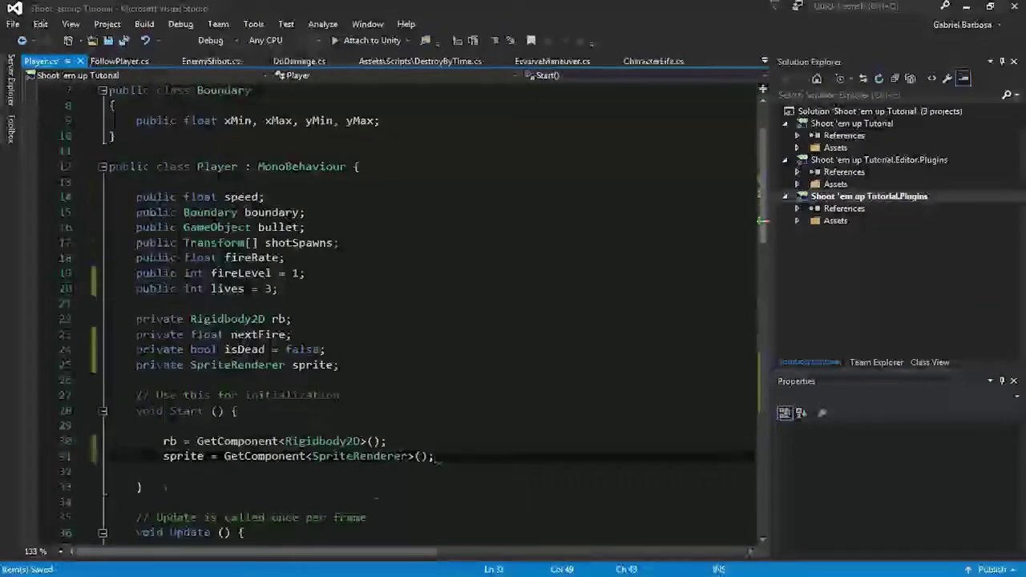
# - Add sprite.enabled = false; to Respawn's else branch and save Player.cs
pyautogui.scroll(-8, 393, 312)
pyautogui.scroll(-5, 393, 313)
pyautogui.scroll(-4, 393, 313)
pyautogui.click(191, 364)
pyautogui.write('spr')
pyautogui.press('Escape')
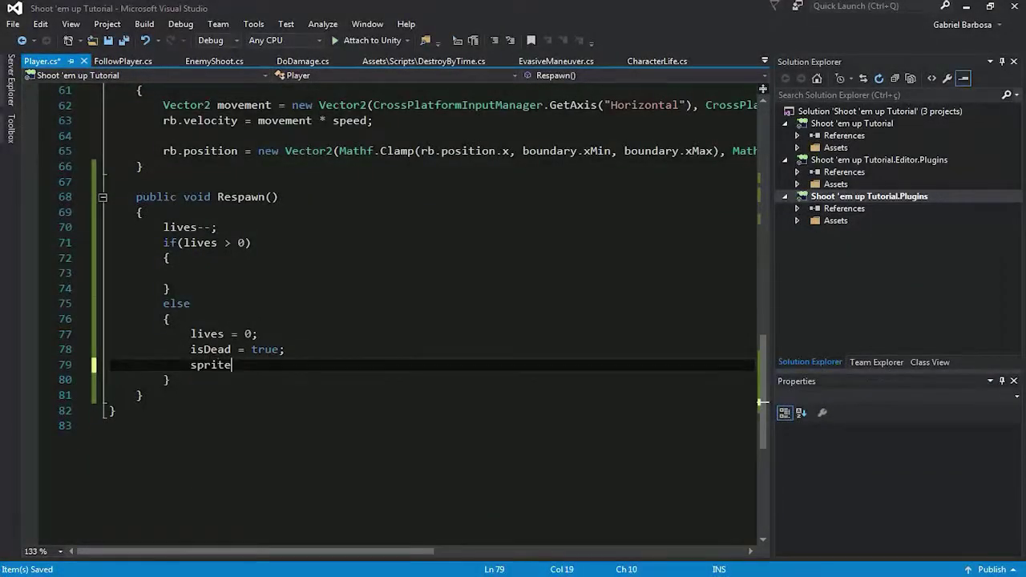
pyautogui.write('ite.e')
pyautogui.press('Tab')
pyautogui.write('= false;')
pyautogui.hotkey('ctrl', 's')
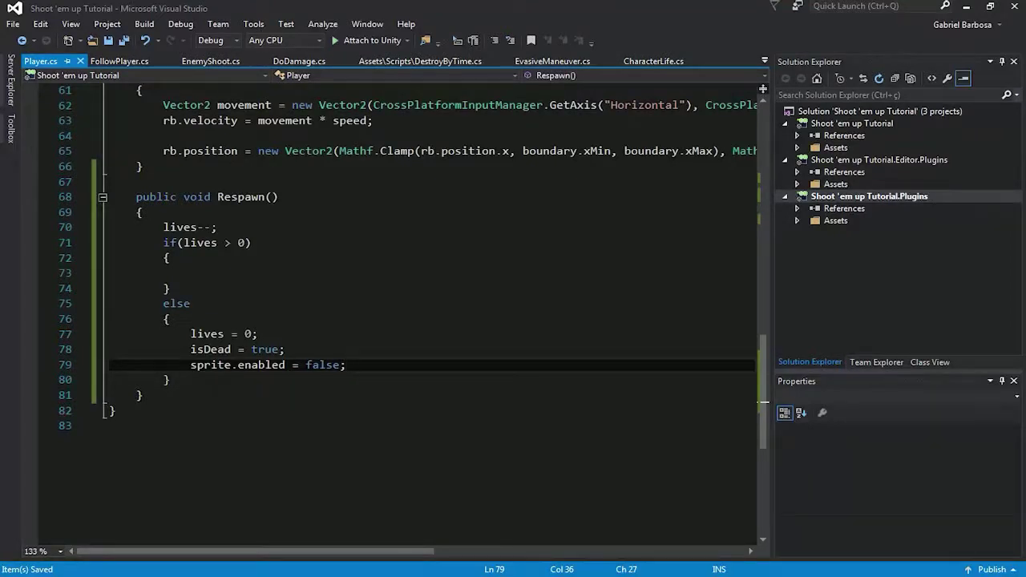
pyautogui.press('Down')
pyautogui.press('Return')
pyautogui.press('Return')
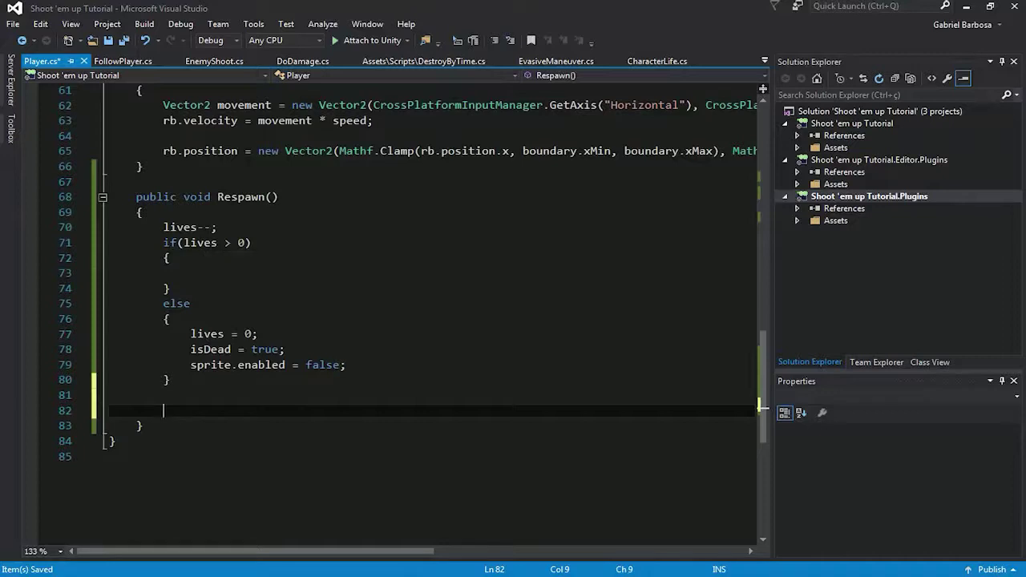
pyautogui.click(191, 272)
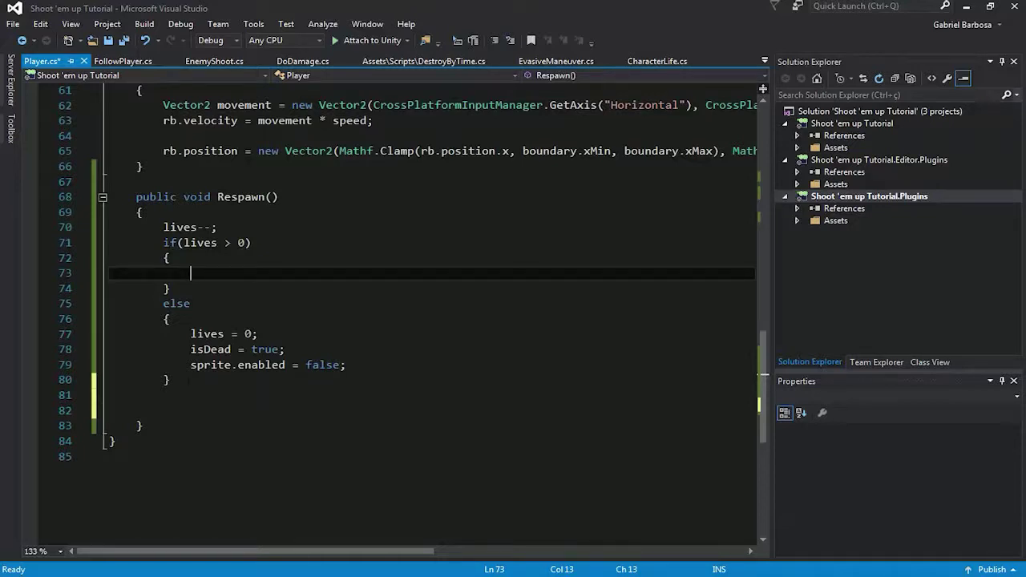
pyautogui.click(143, 426)
# - Create an IEnumerator Spawning() coroutine that sets isDead = true and sprite.enabled = false
pyautogui.press('Return')
pyautogui.press('Return')
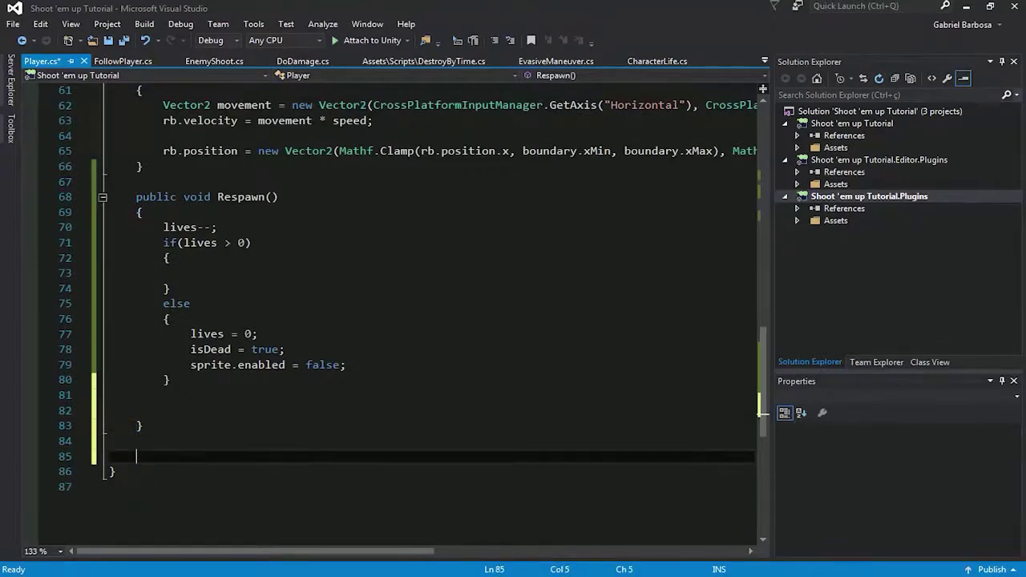
pyautogui.write('ienu')
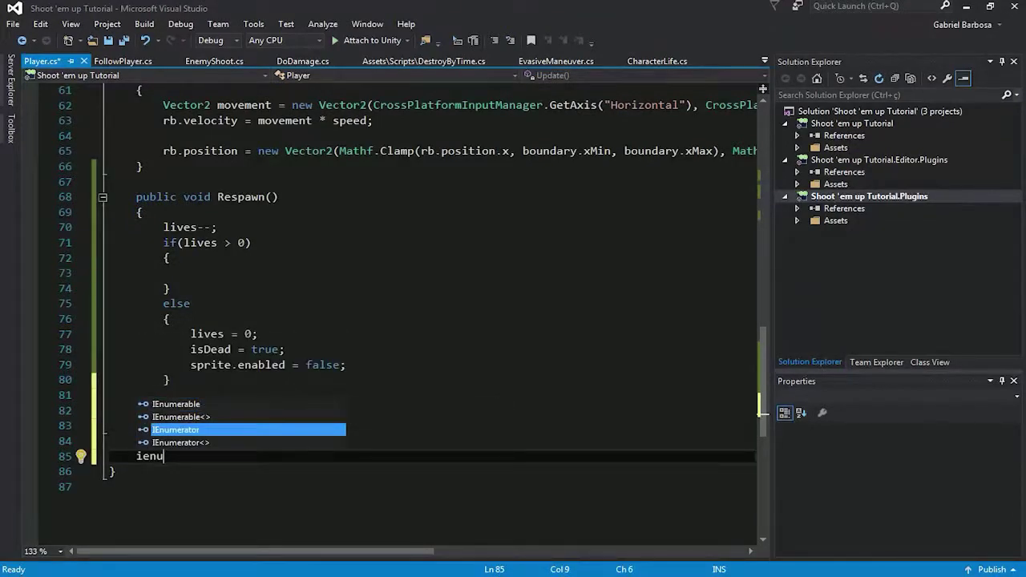
pyautogui.write(' Spawning() {')
pyautogui.press('Return')
pyautogui.write('isDead = true;')
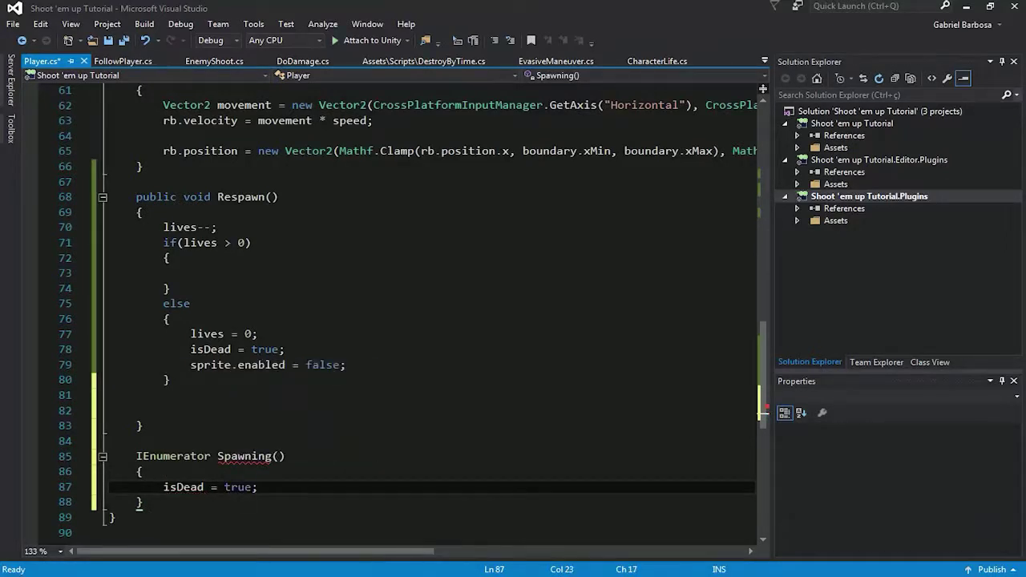
pyautogui.press('Return')
pyautogui.write('sp')
pyautogui.press('Tab')
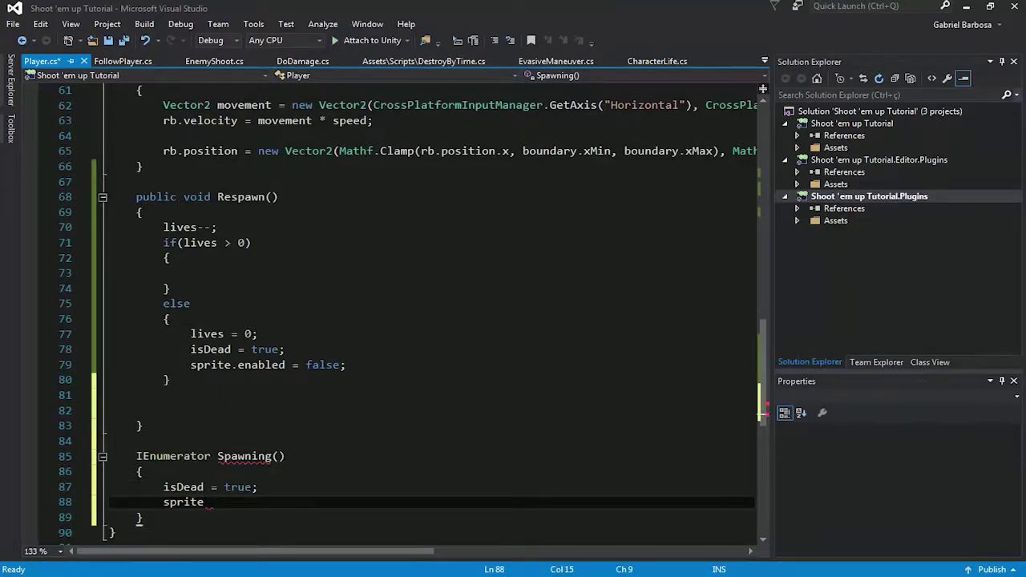
pyautogui.write('.en')
pyautogui.press('Tab')
pyautogui.write('= fal')
pyautogui.press('Tab')
pyautogui.write(';')
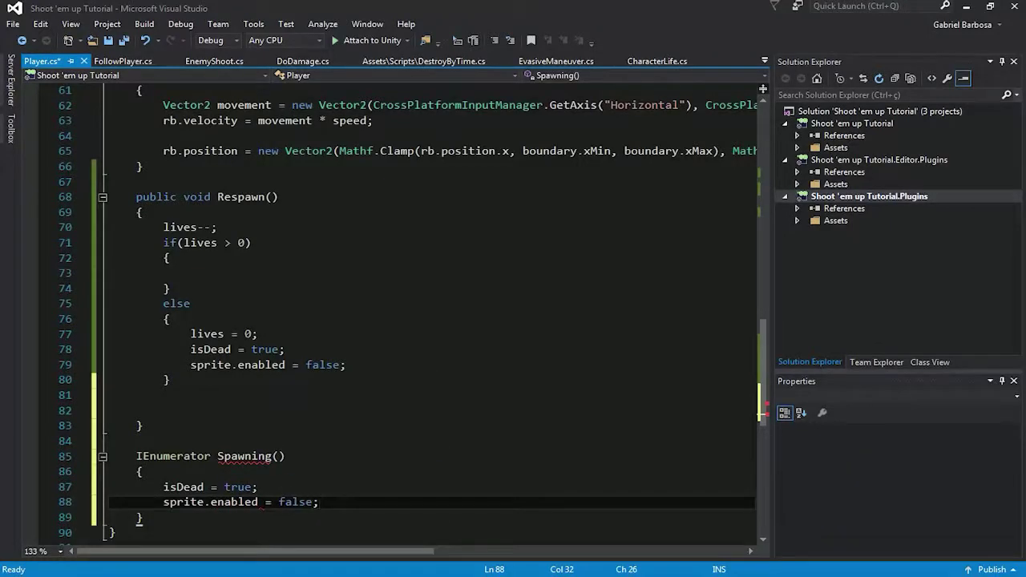
# - Add fireLevel = 0; to Spawning and begin a gameObject.layer = assignment
pyautogui.press('Return')
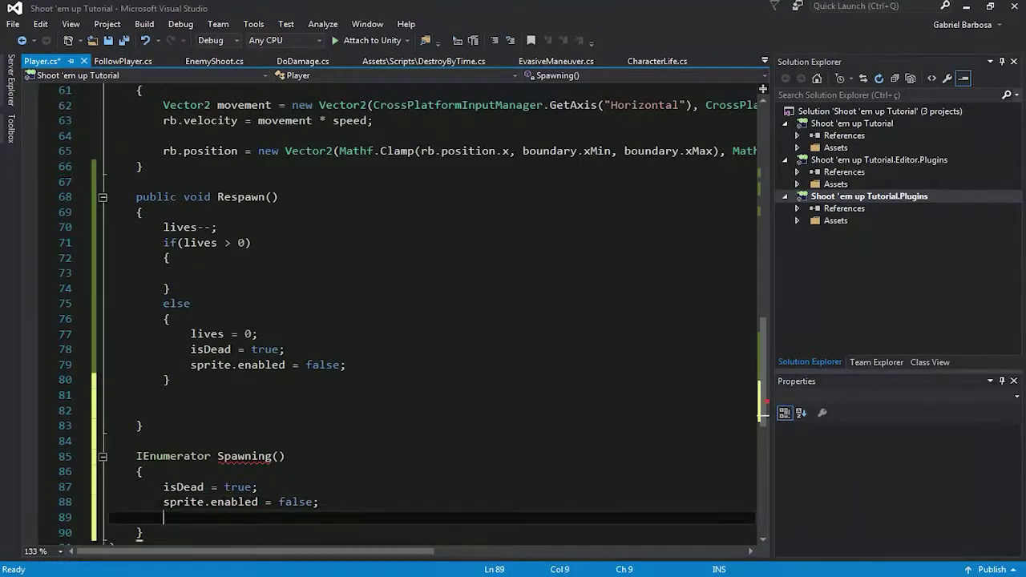
pyautogui.write('fire')
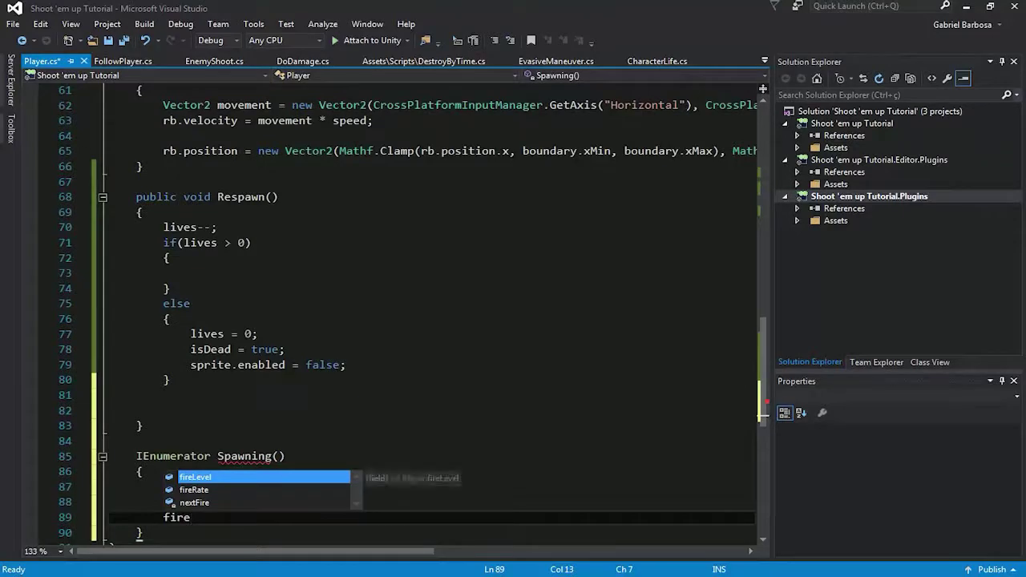
pyautogui.press('Tab')
pyautogui.write('= ')
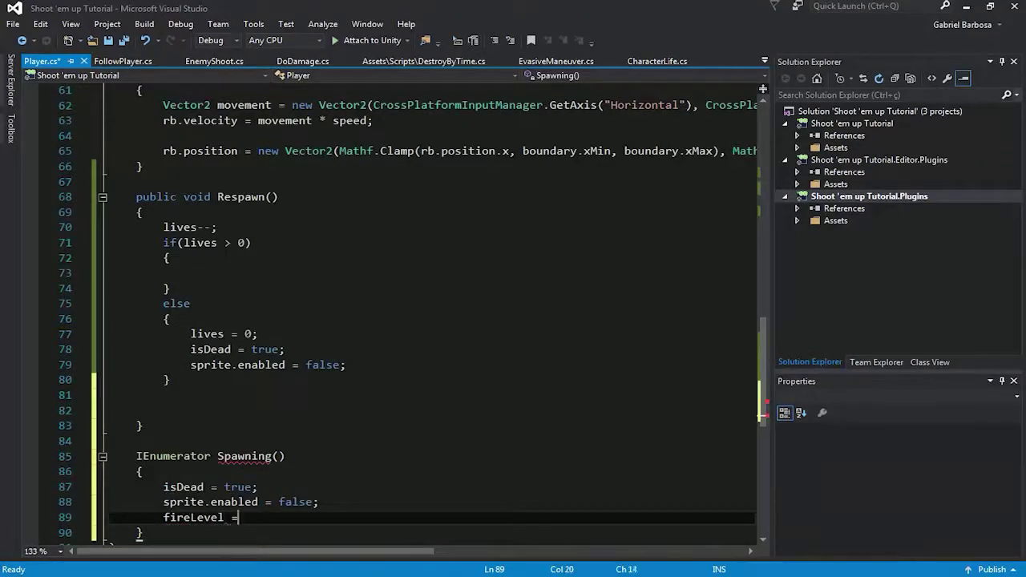
pyautogui.write('0;')
pyautogui.press('Return')
pyautogui.scroll(-3, 393, 305)
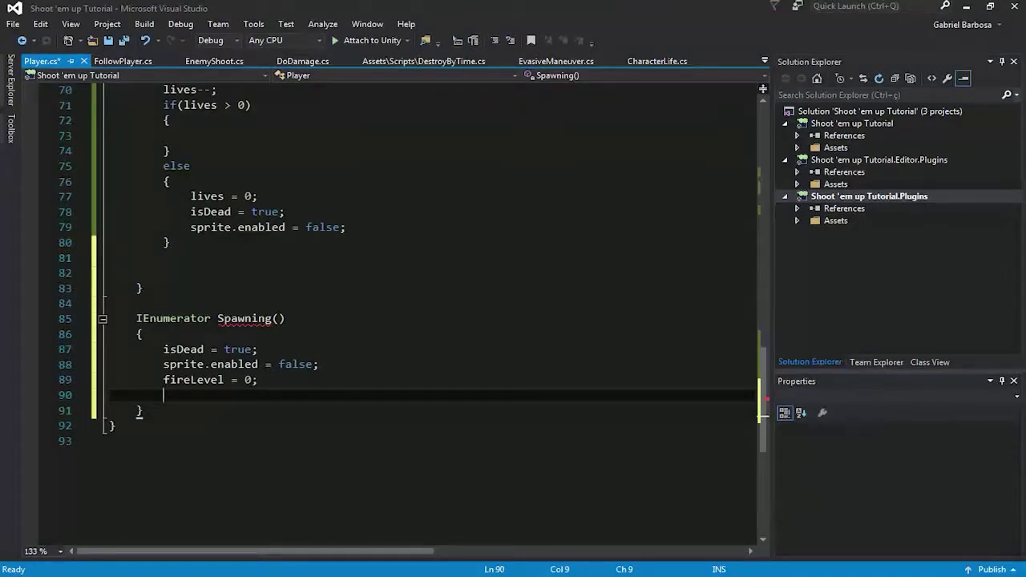
pyautogui.write('gam')
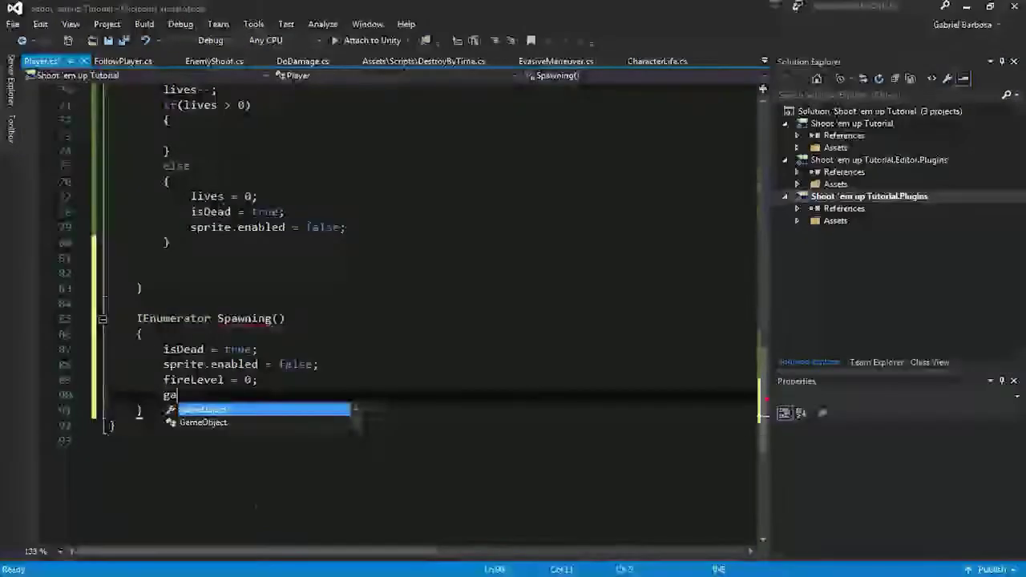
pyautogui.press('Tab')
pyautogui.write('.la')
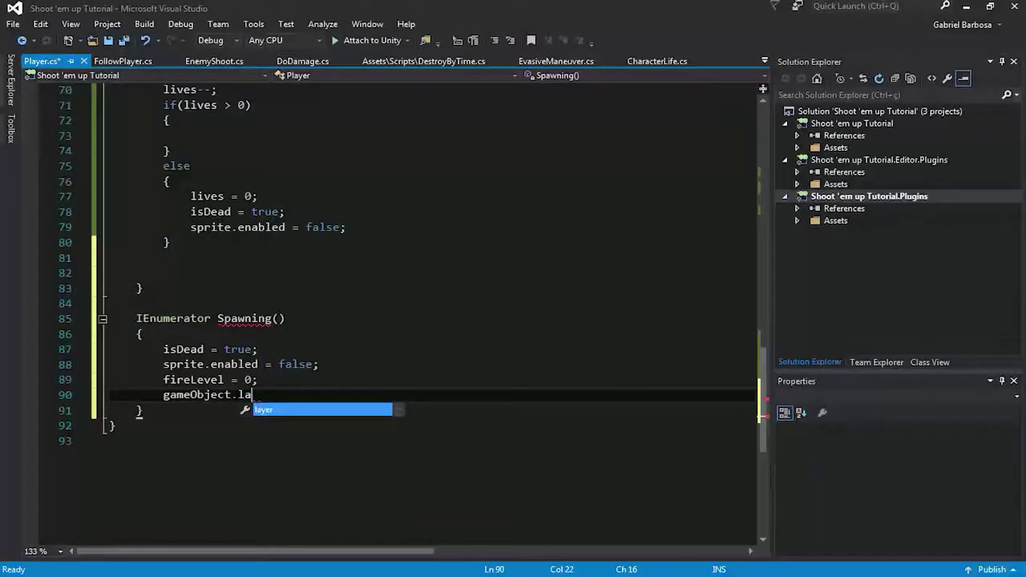
pyautogui.press('Tab')
pyautogui.write('=')
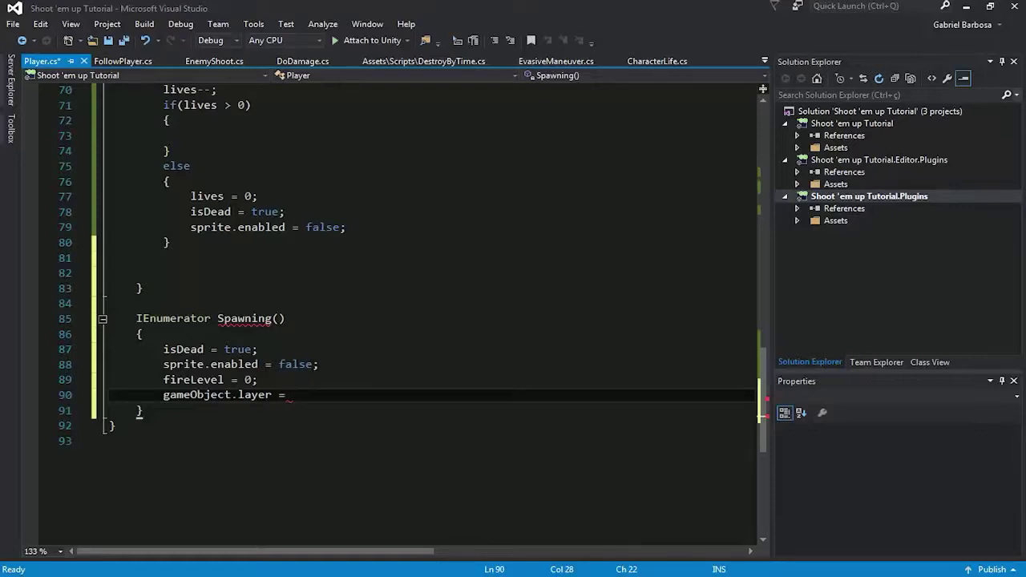
pyautogui.moveTo(328, 575)
pyautogui.click(326, 517)
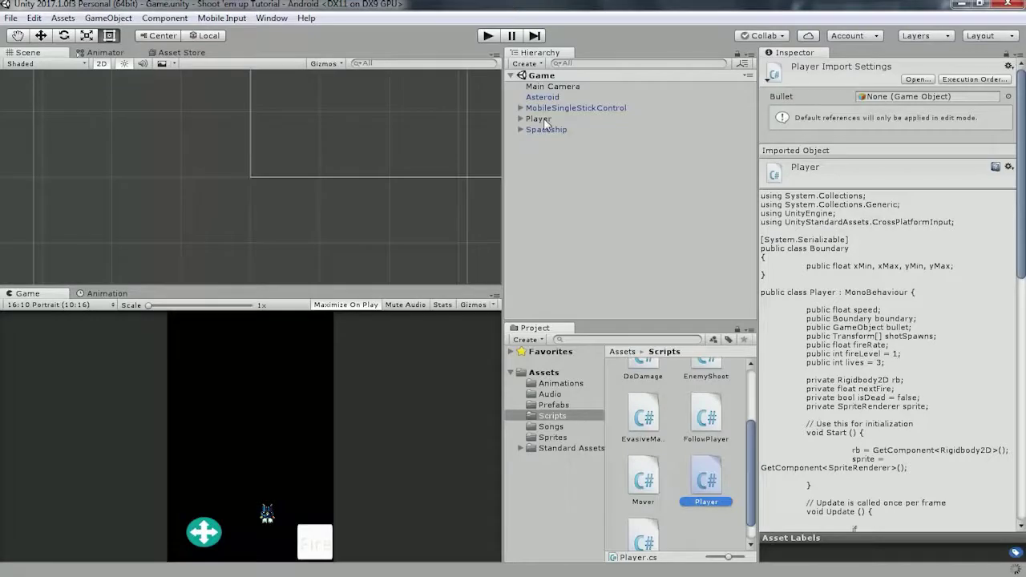
pyautogui.click(544, 121)
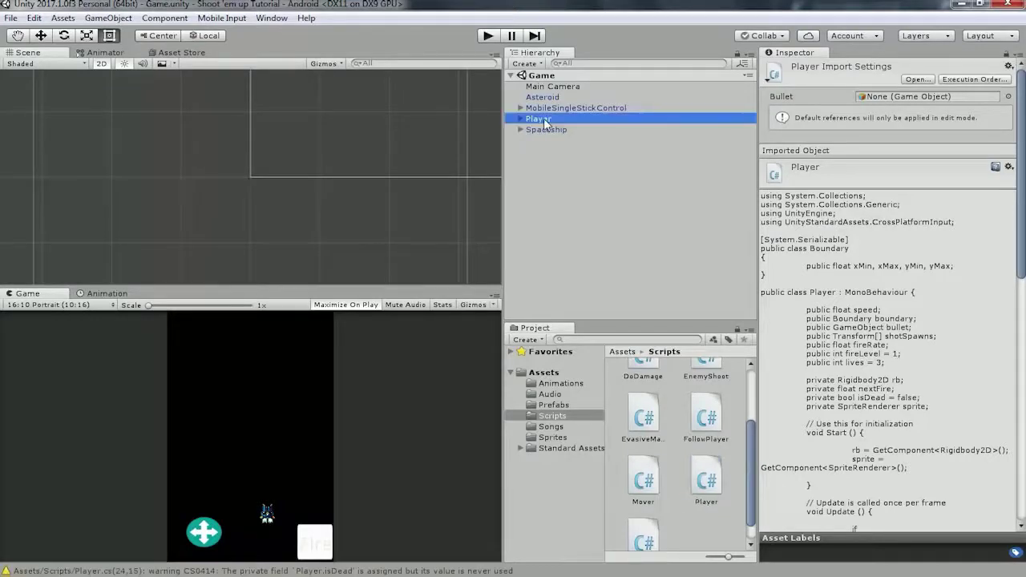
pyautogui.click(967, 81)
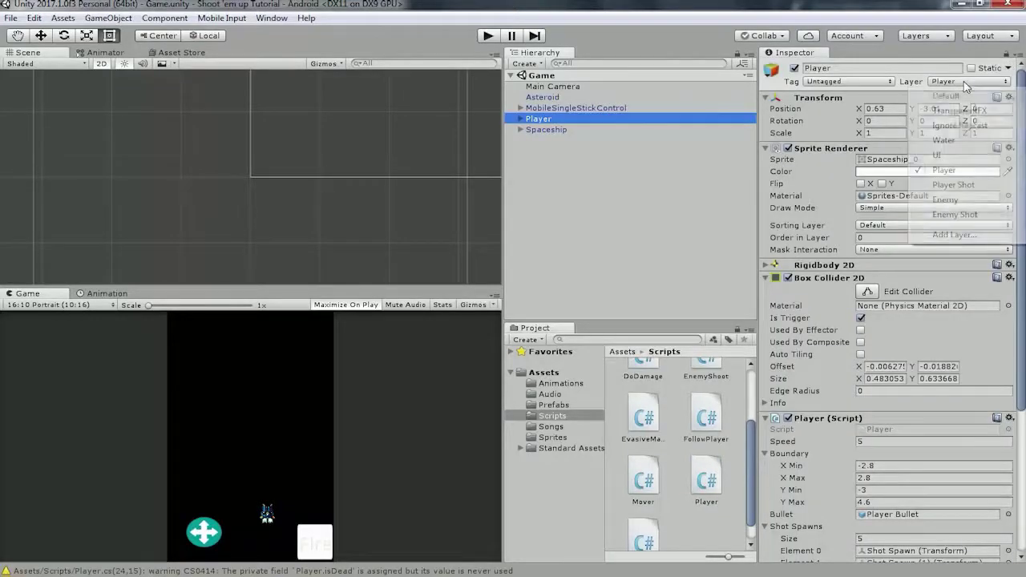
pyautogui.click(972, 237)
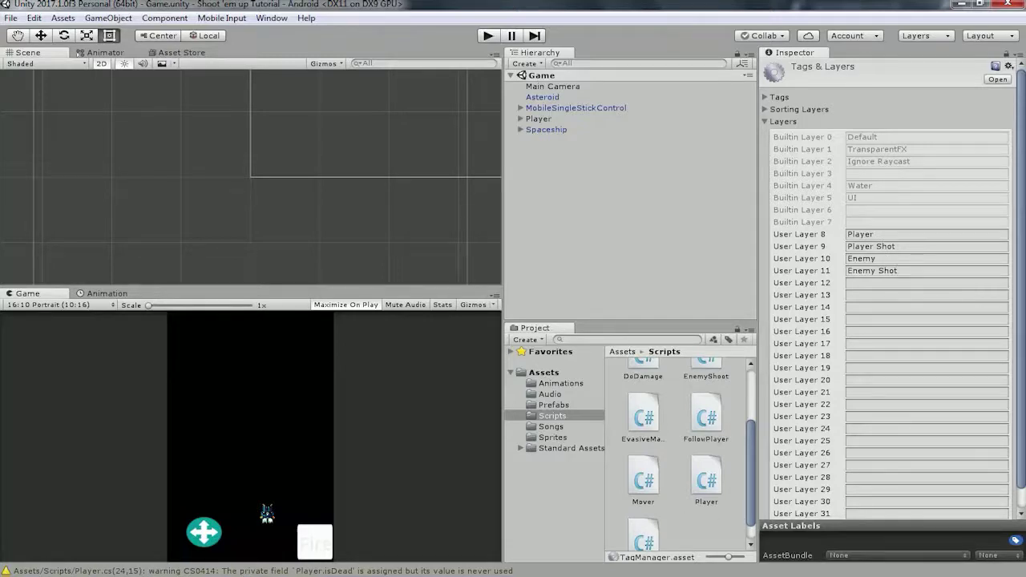
pyautogui.hotkey('alt', 'Tab')
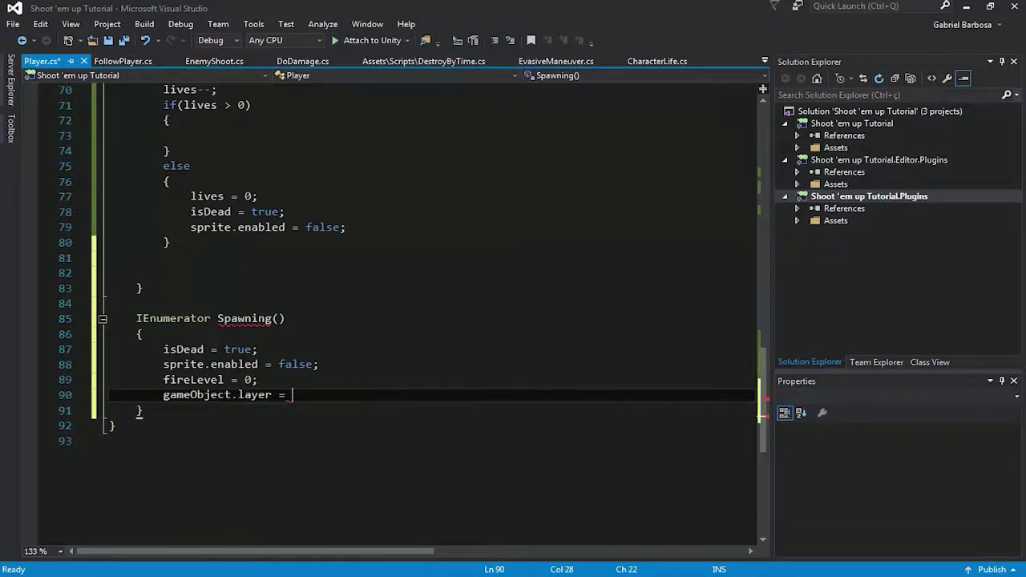
# - Set gameObject.layer = 10; and begin a yield return new WaitForSeconds( line
pyautogui.write('10;')
pyautogui.press('Return')
pyautogui.write('yield return new ')
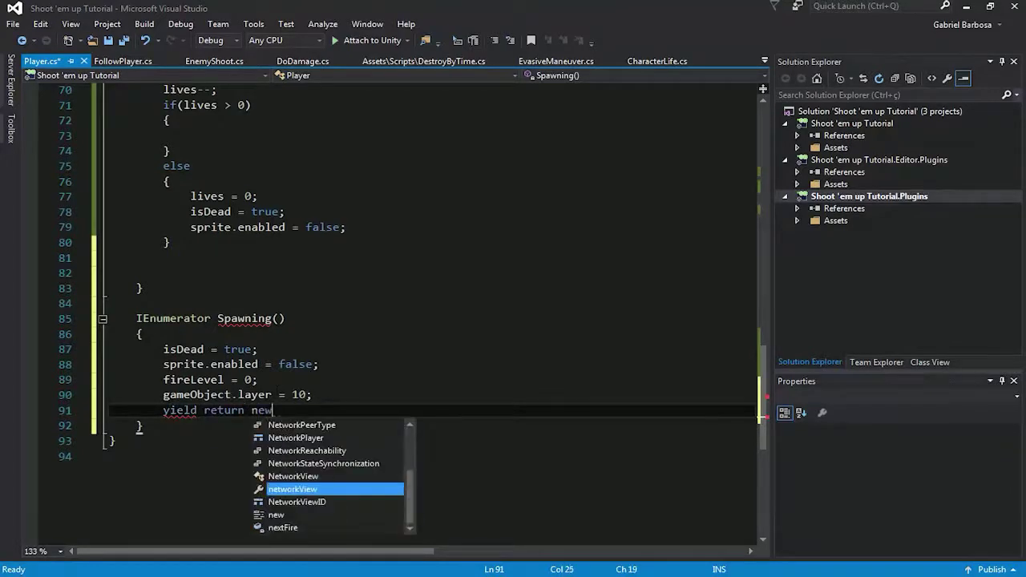
pyautogui.write('wai')
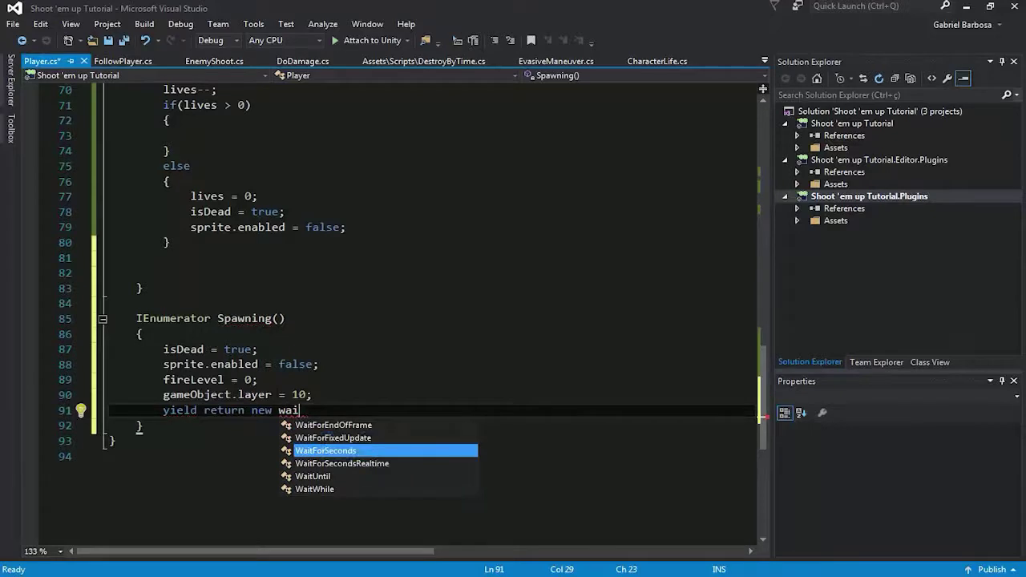
pyautogui.press('Tab')
pyautogui.write('(')
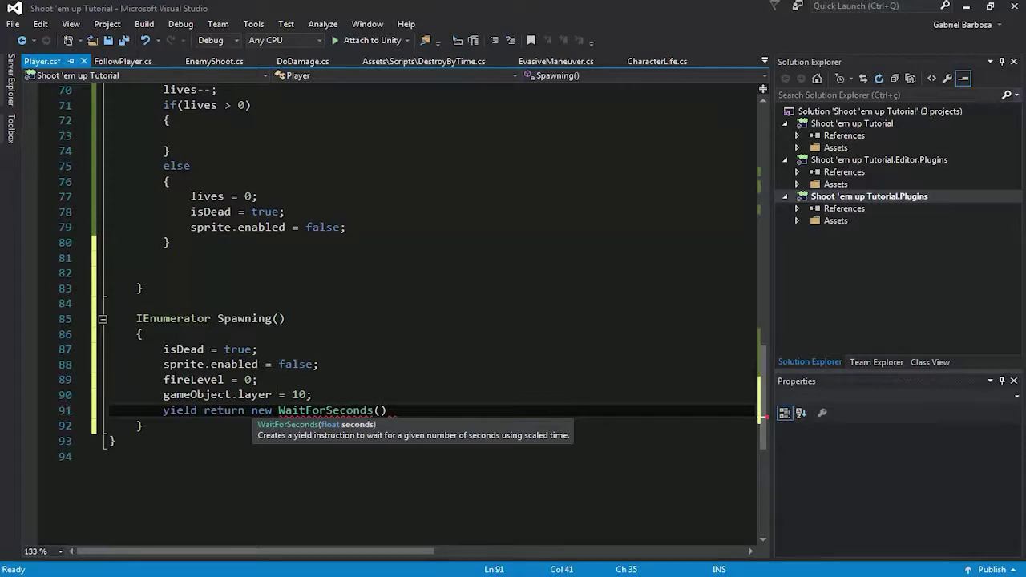
# - Declare a public float spawnTime; field below lives
pyautogui.press('Up')
pyautogui.press('Up')
pyautogui.press('Up')
pyautogui.scroll(4, 401, 313)
pyautogui.scroll(10, 401, 313)
pyautogui.scroll(6, 401, 313)
pyautogui.scroll(2, 401, 313)
pyautogui.click(278, 334)
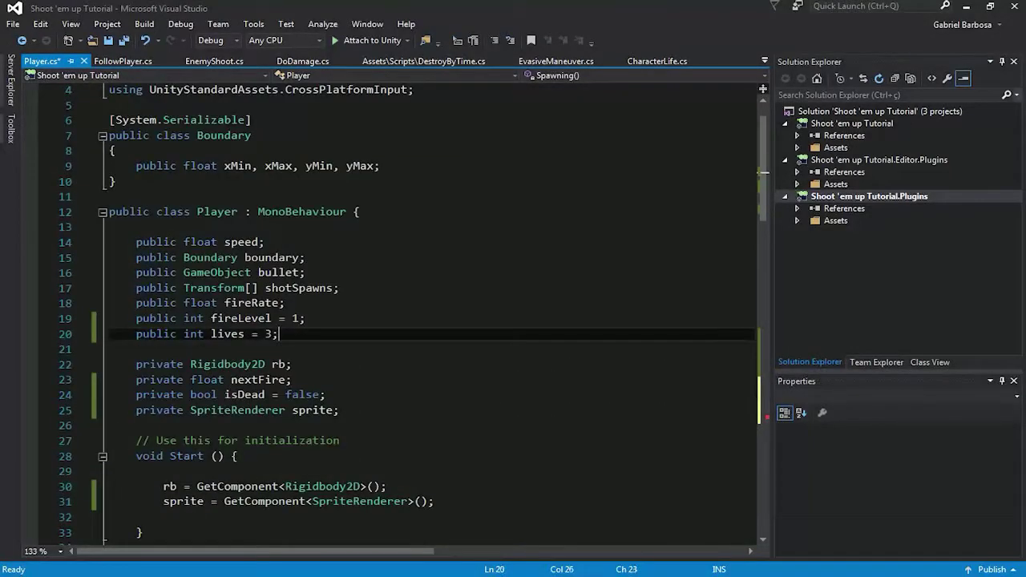
pyautogui.press('Return')
pyautogui.write('public ')
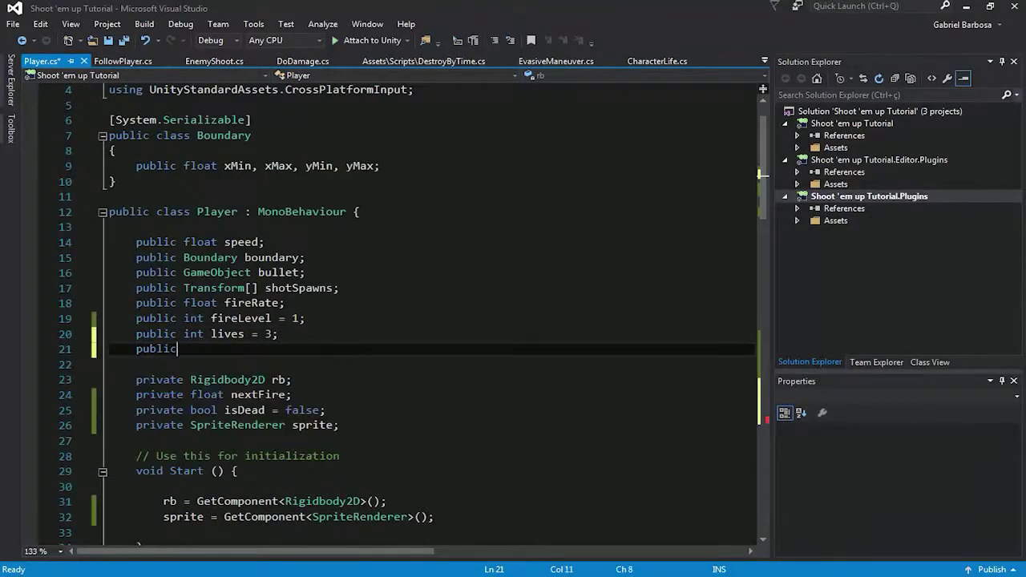
pyautogui.write('float spawn')
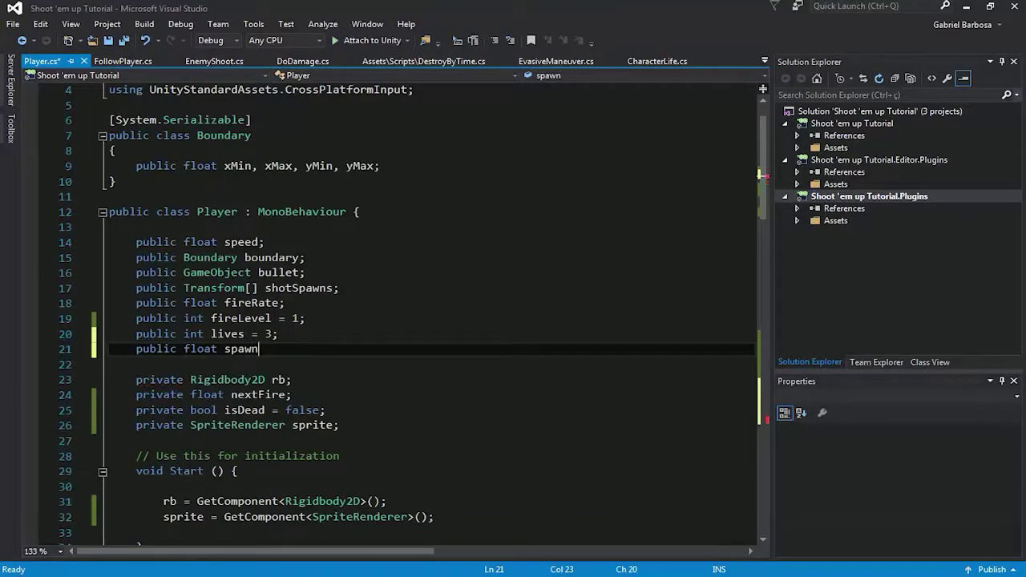
pyautogui.write('Time;')
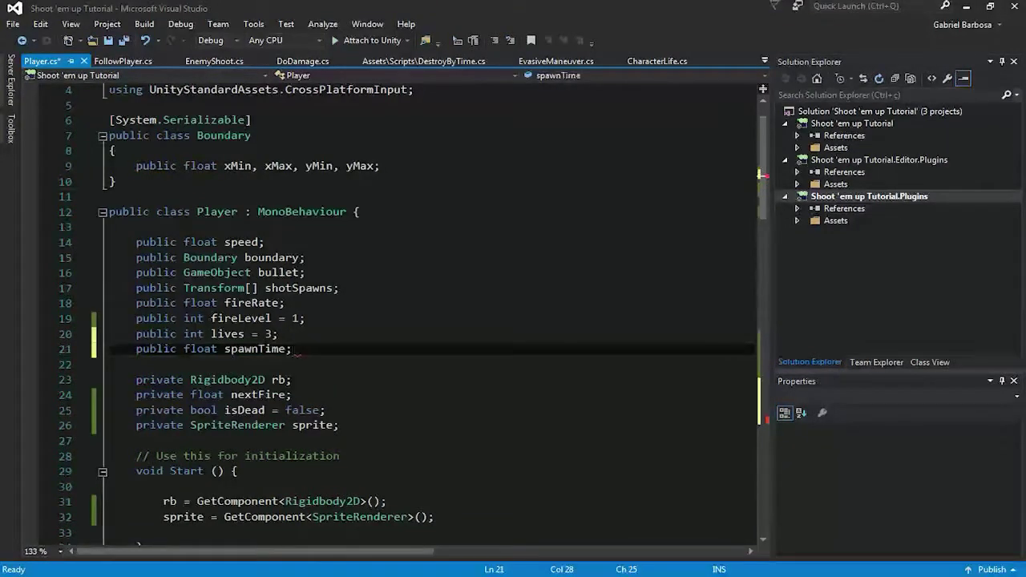
# - Make Spawning wait for spawnTime seconds with WaitForSeconds(spawnTime)
pyautogui.scroll(-5, 401, 313)
pyautogui.scroll(-7, 401, 312)
pyautogui.scroll(-10, 401, 313)
pyautogui.scroll(-4, 401, 312)
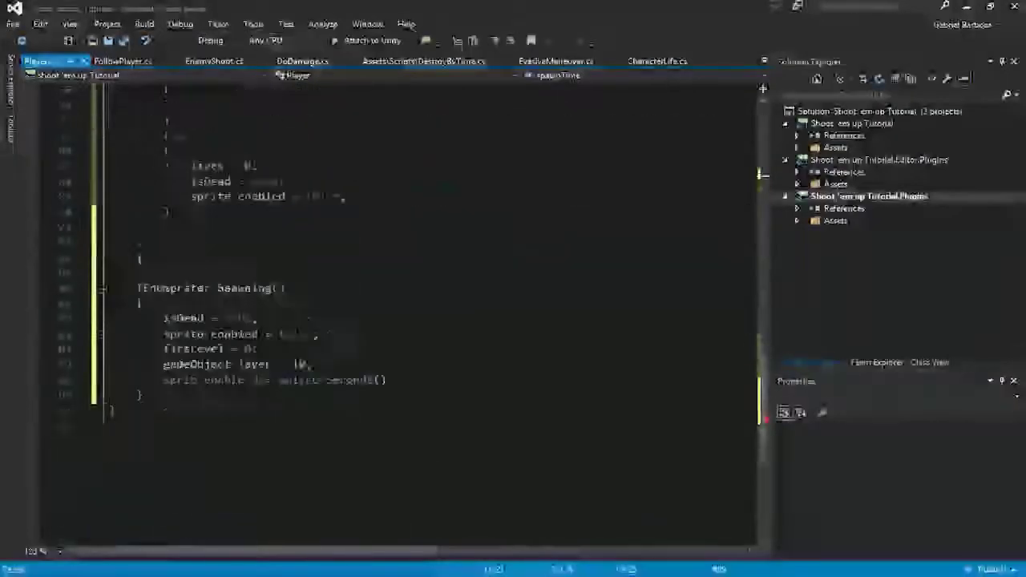
pyautogui.click(380, 381)
pyautogui.write('spawnT')
pyautogui.press('Tab')
pyautogui.write(');')
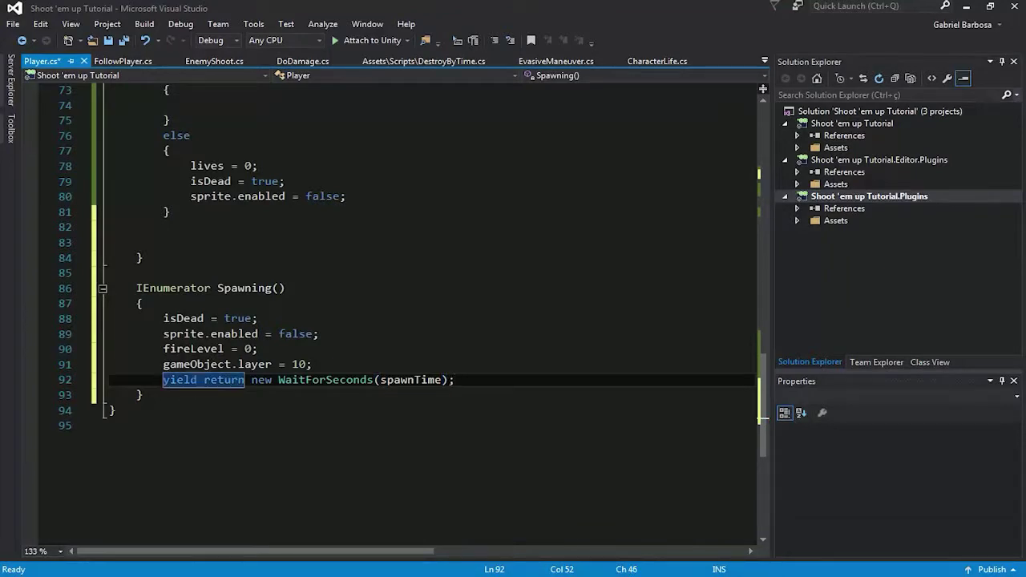
# - Reset isDead = false; after the wait and begin a transform.position = assignment
pyautogui.press('Return')
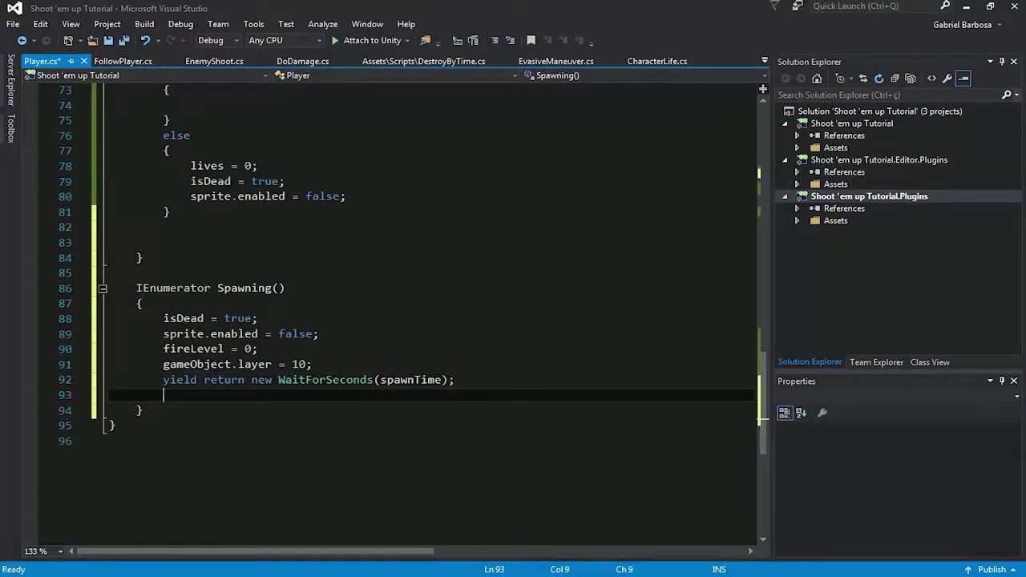
pyautogui.write('is')
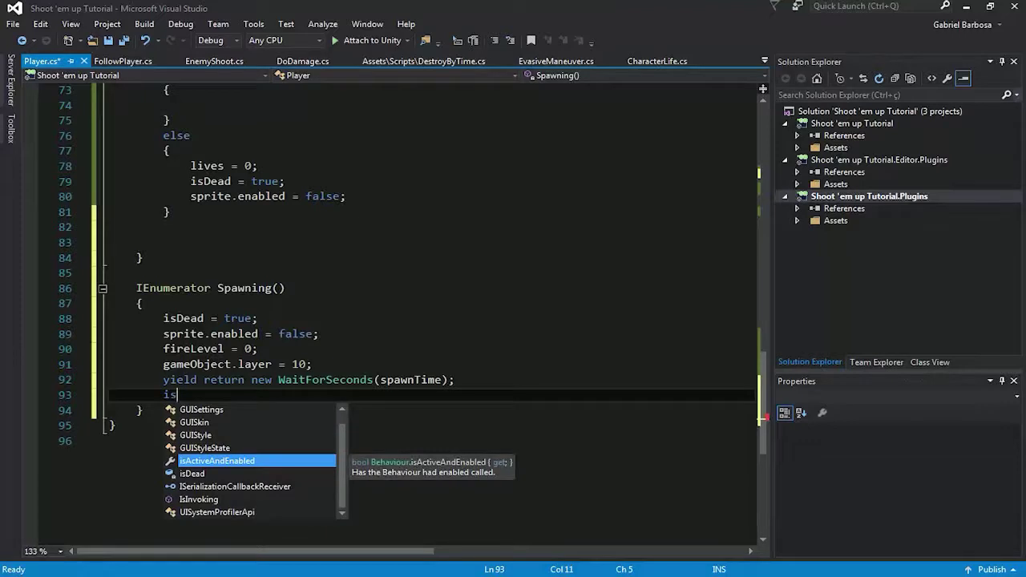
pyautogui.press('Tab')
pyautogui.write('= false;')
pyautogui.press('Return')
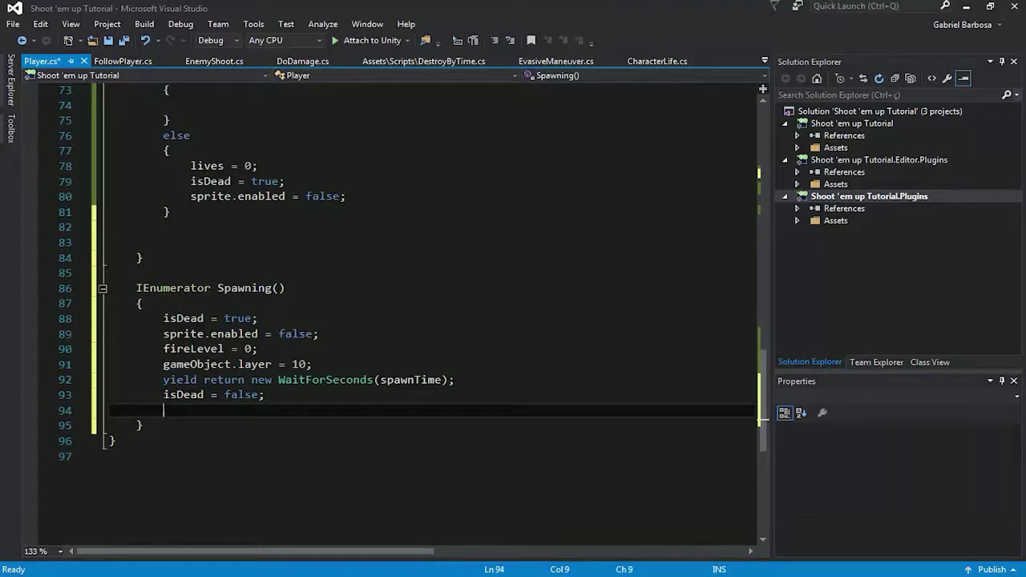
pyautogui.write('tr')
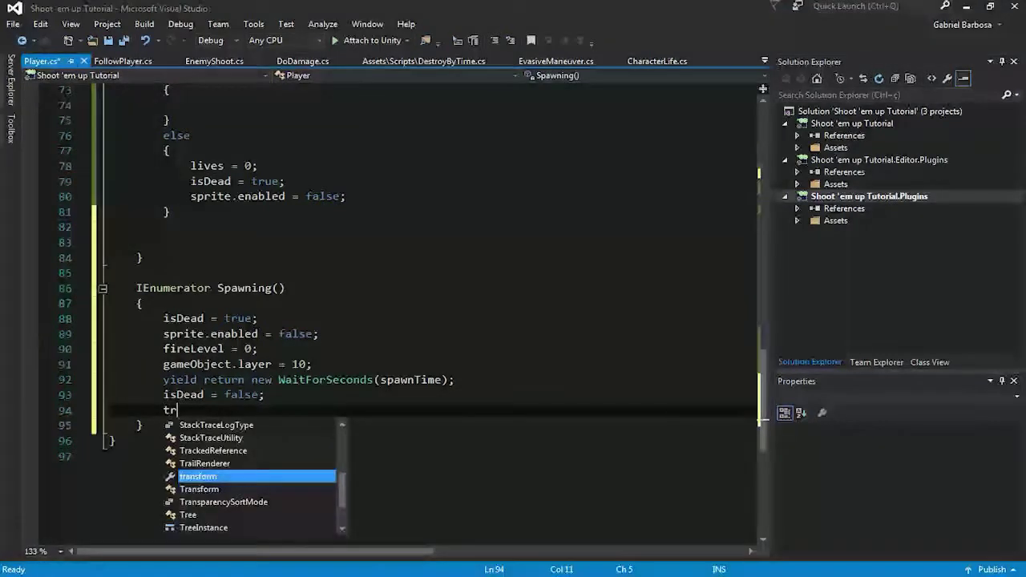
pyautogui.write('ansform.pos')
pyautogui.press('Tab')
pyautogui.write('=')
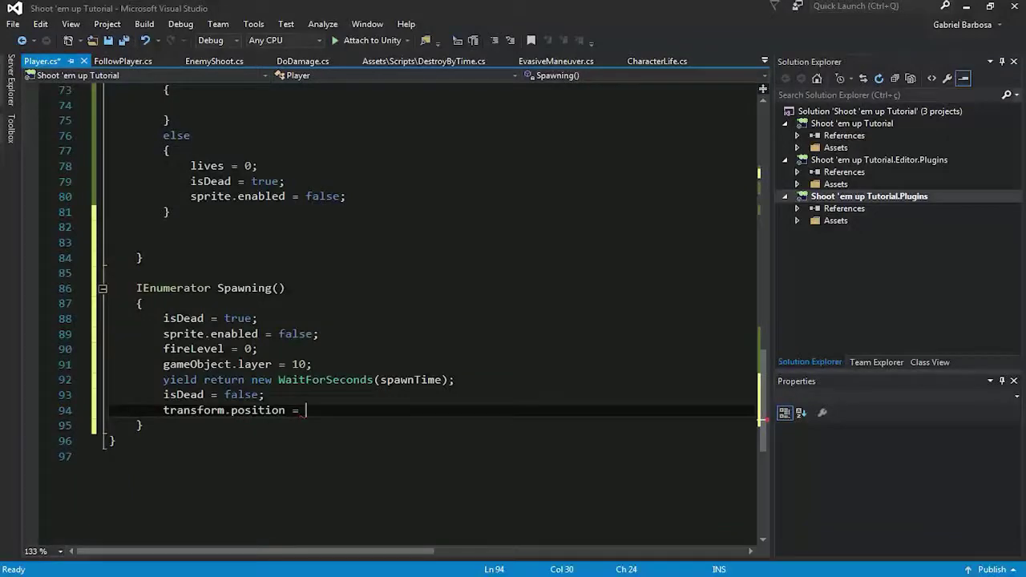
pyautogui.scroll(2, 393, 313)
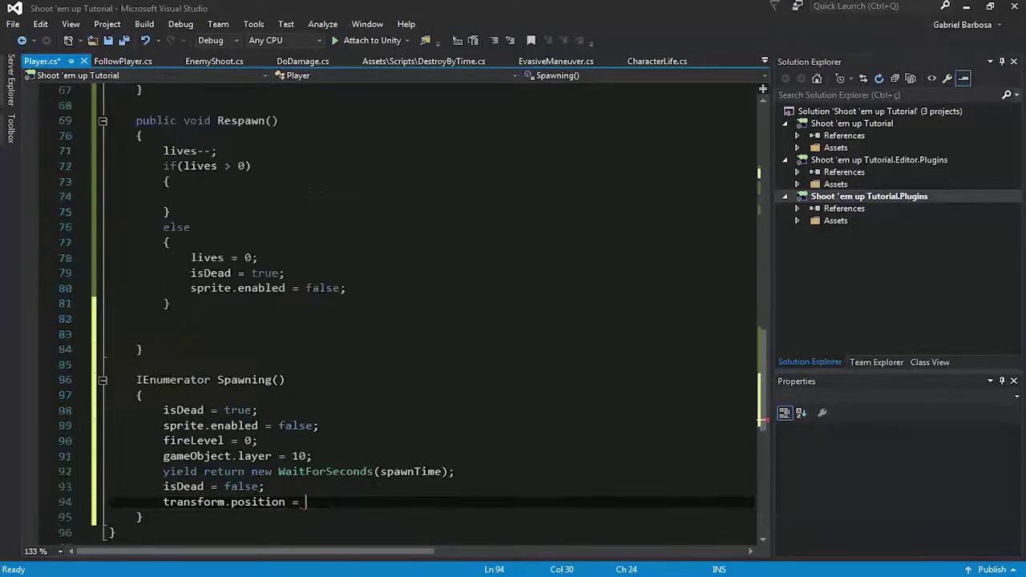
pyautogui.scroll(7, 393, 313)
pyautogui.scroll(10, 393, 313)
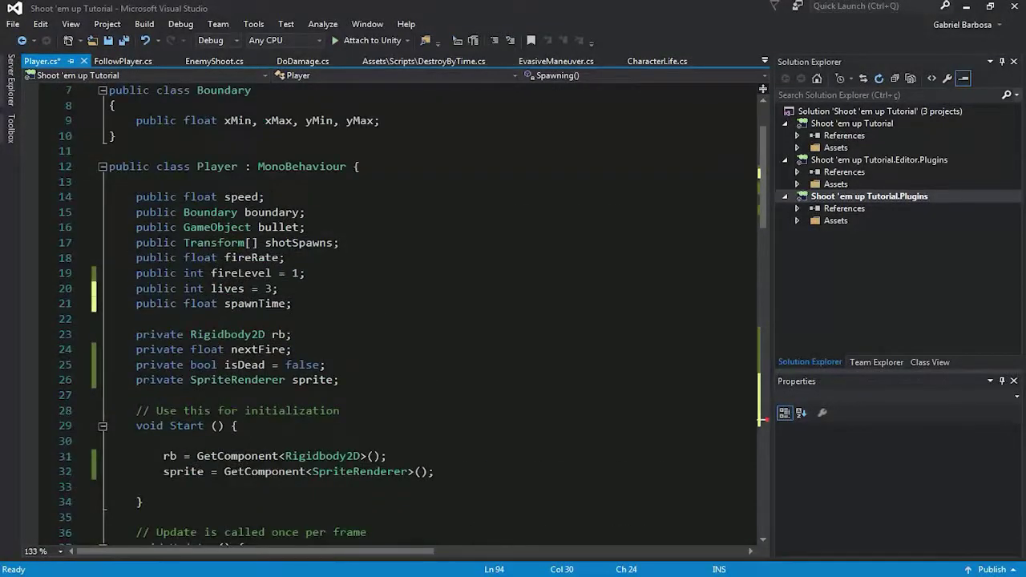
# - Declare a private Vector3 startPosition field below the sprite field in Player.cs
pyautogui.click(345, 380)
pyautogui.press('Return')
pyautogui.write('pri')
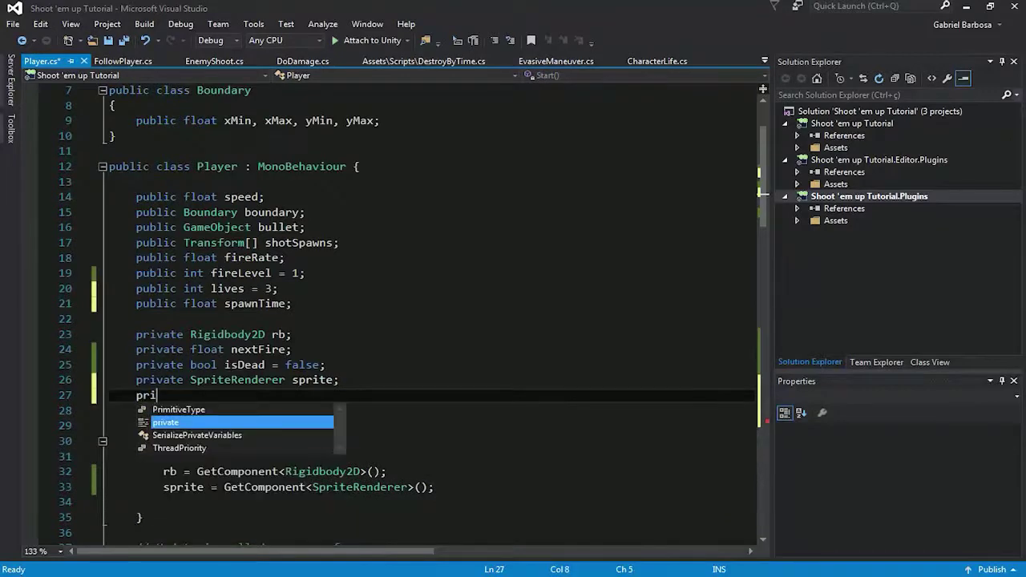
pyautogui.write('vate vect')
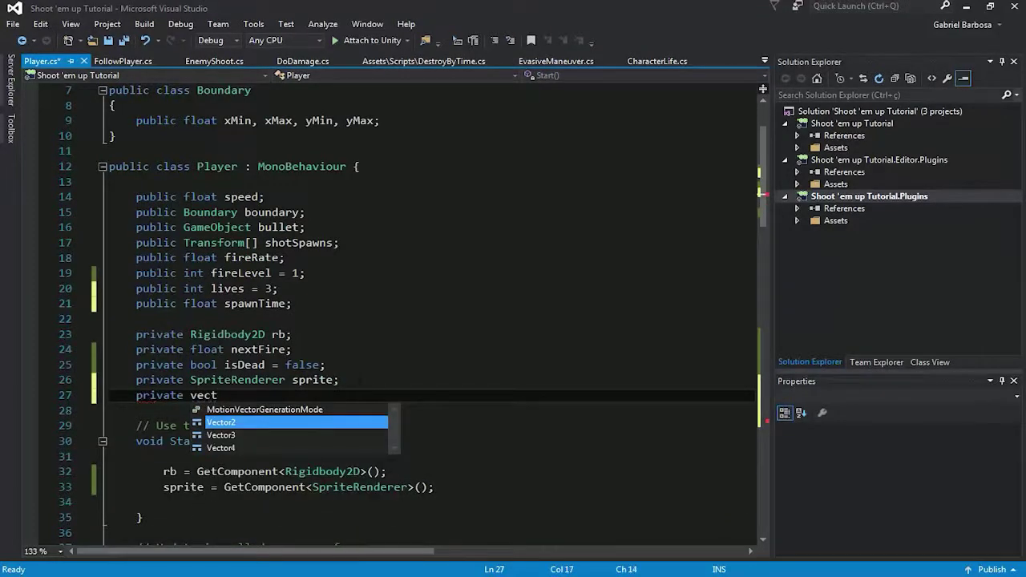
pyautogui.press('Down')
pyautogui.press('Tab')
pyautogui.write('start')
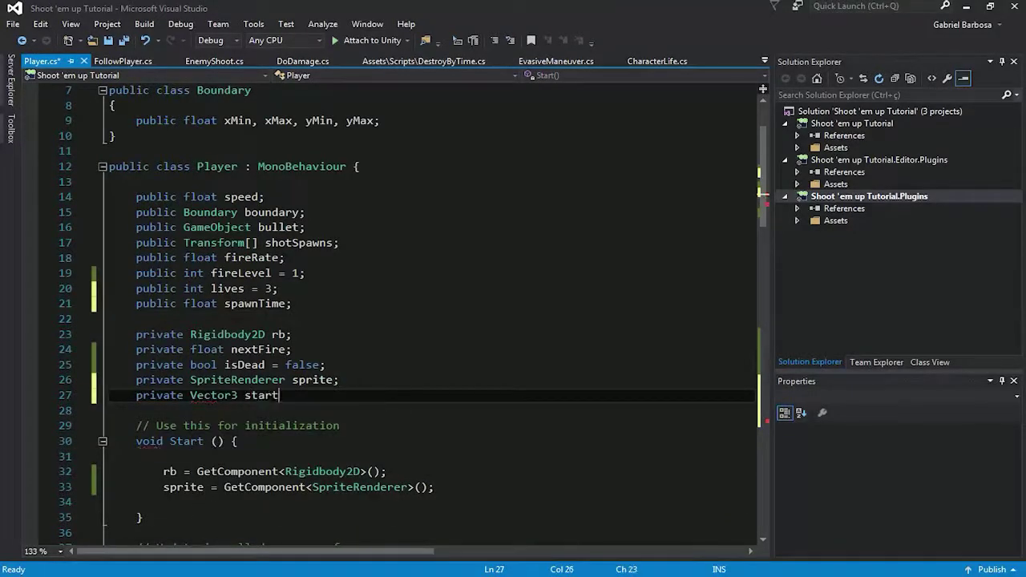
pyautogui.write('Position;')
# - Store transform.position into startPosition in Start() and save Player.cs
pyautogui.scroll(-1, 393, 313)
pyautogui.click(434, 441)
pyautogui.press('Return')
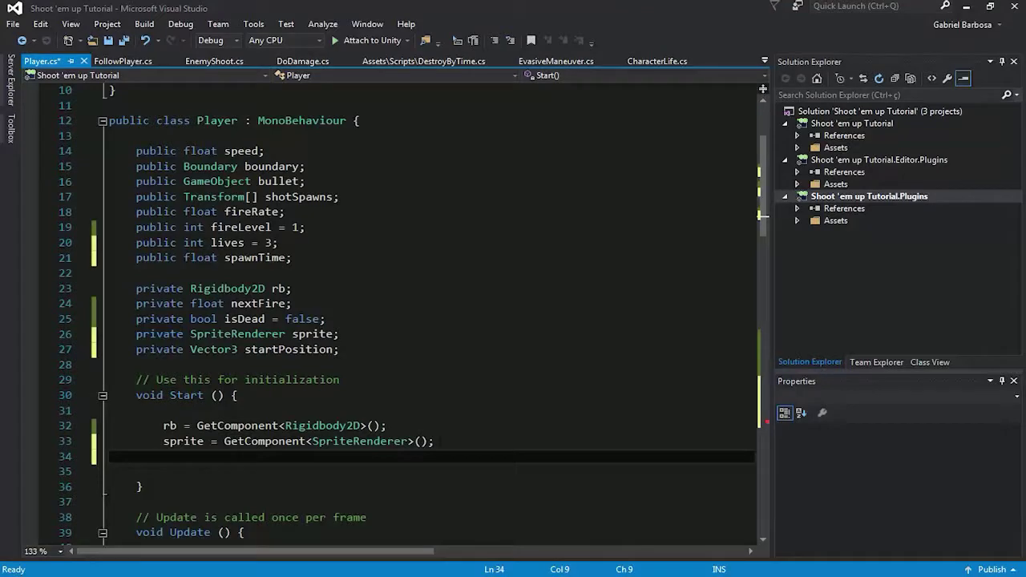
pyautogui.write('startPosition = ')
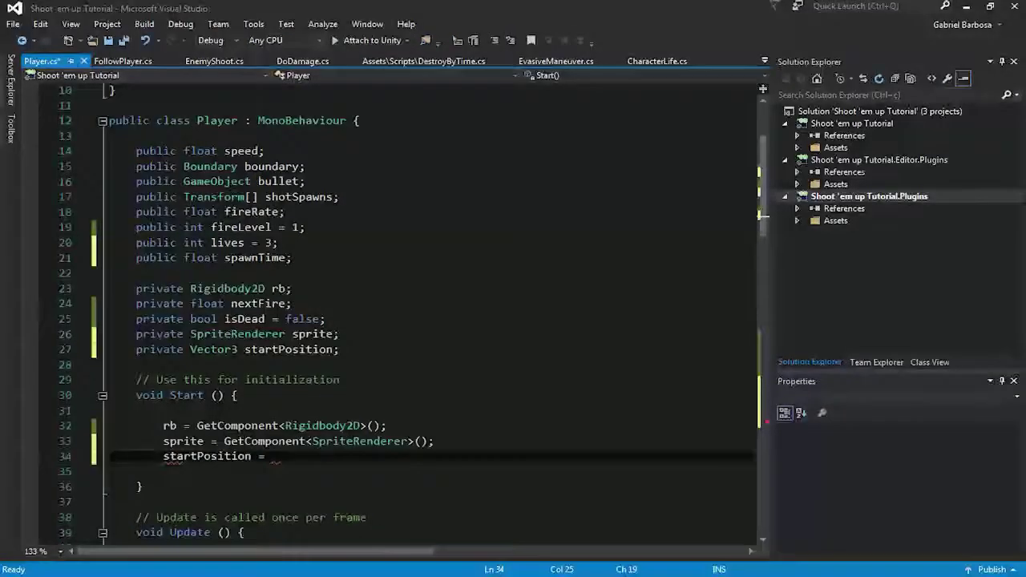
pyautogui.write('transform.pos;')
pyautogui.hotkey('ctrl', 's')
pyautogui.scroll(-9, 313, 408)
pyautogui.scroll(-8, 312, 408)
pyautogui.scroll(-3, 313, 407)
pyautogui.scroll(-2, 312, 407)
pyautogui.click(306, 396)
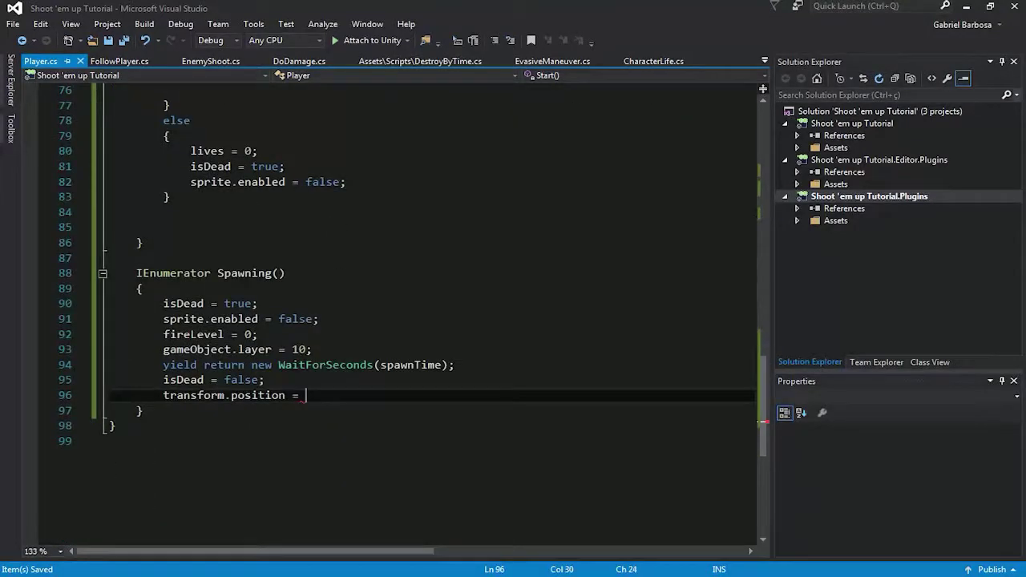
# - Complete the Spawning() line as transform.position = startPosition;
pyautogui.write('star')
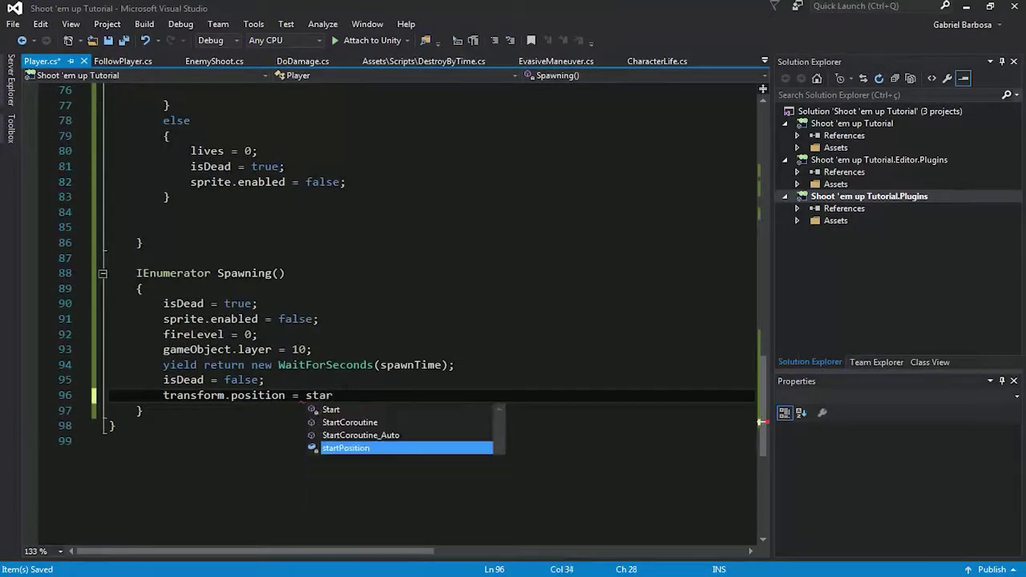
pyautogui.write('t')
pyautogui.press('Down')
pyautogui.press('Down')
pyautogui.press('Down')
pyautogui.press('Tab')
pyautogui.write(';')
pyautogui.press('Return')
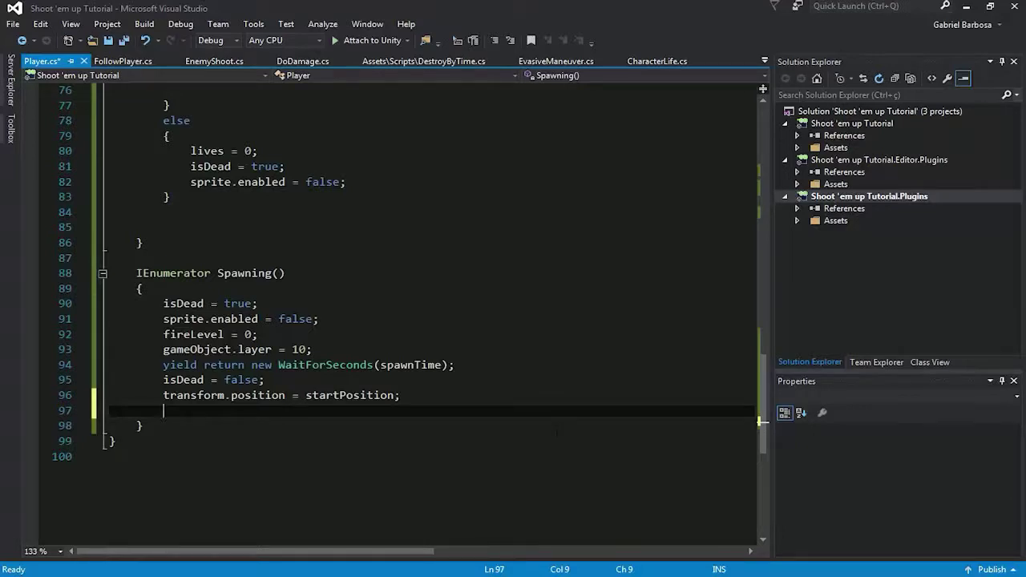
# - Insert a for loop snippet below it and change its counter type from int to float
pyautogui.write('for')
pyautogui.press('Tab')
pyautogui.press('Tab')
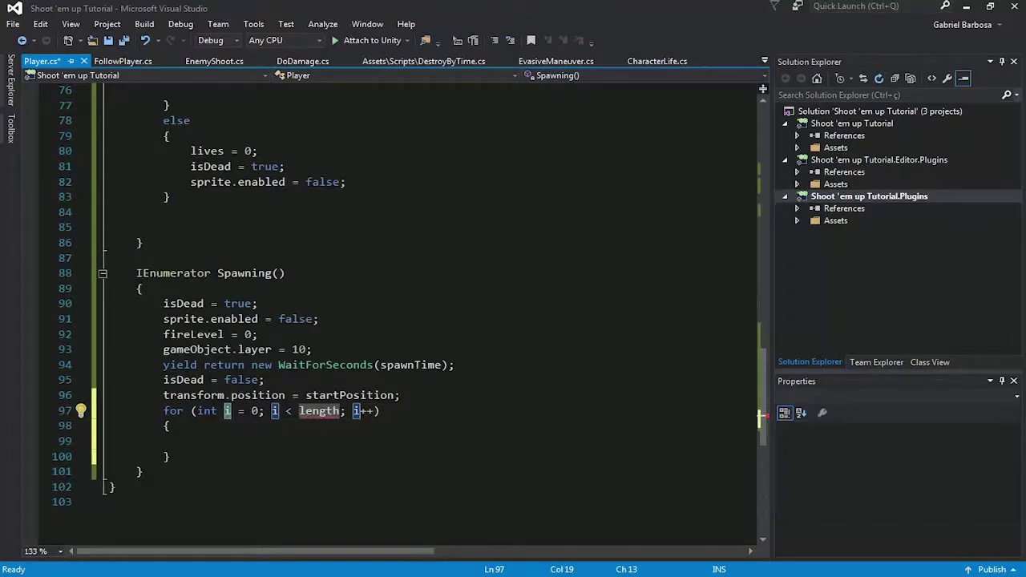
pyautogui.doubleClick(207, 410)
pyautogui.write('float')
pyautogui.scroll(9, 761, 414)
# - Add a public float invencibilityTime field below spawnTime
pyautogui.scroll(9, 761, 415)
pyautogui.scroll(6, 761, 416)
pyautogui.click(295, 349)
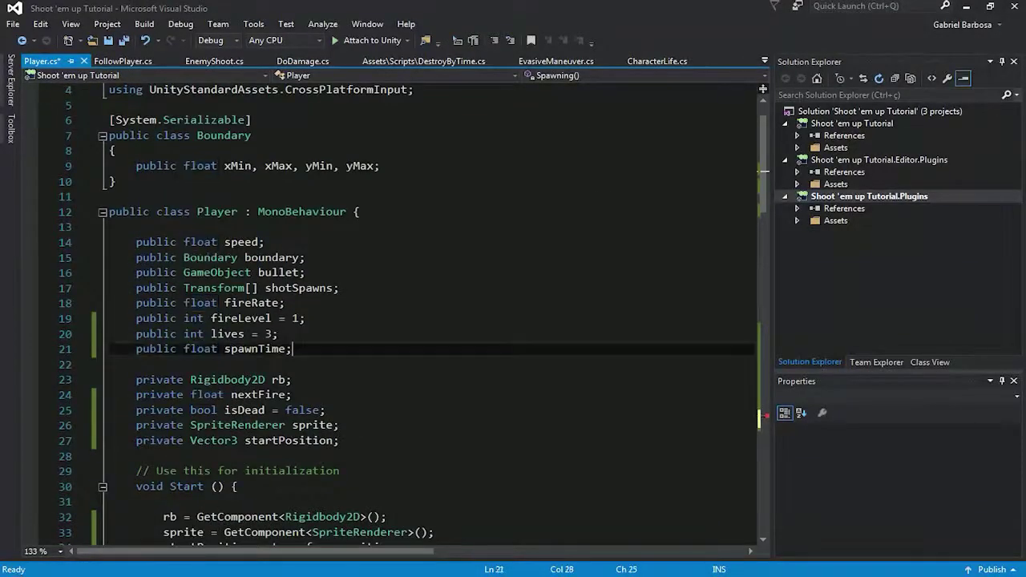
pyautogui.press('Return')
pyautogui.write('public float ')
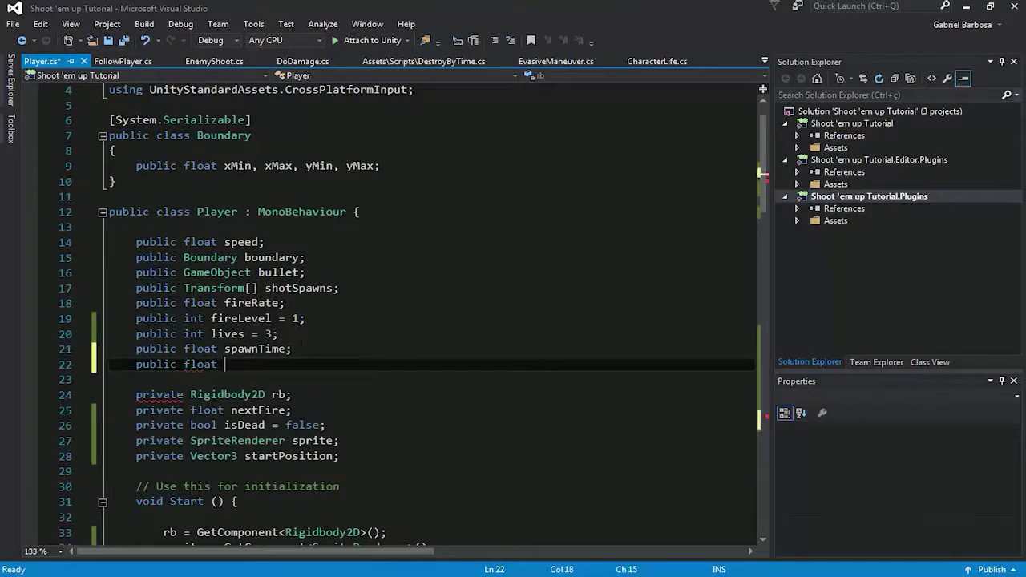
pyautogui.write('invencibilityTime;')
# - Make the for loop run up to invencibilityTime, incrementing by 0.1f
pyautogui.scroll(-9, 433, 312)
pyautogui.scroll(-6, 433, 313)
pyautogui.scroll(-7, 433, 313)
pyautogui.scroll(-3, 433, 313)
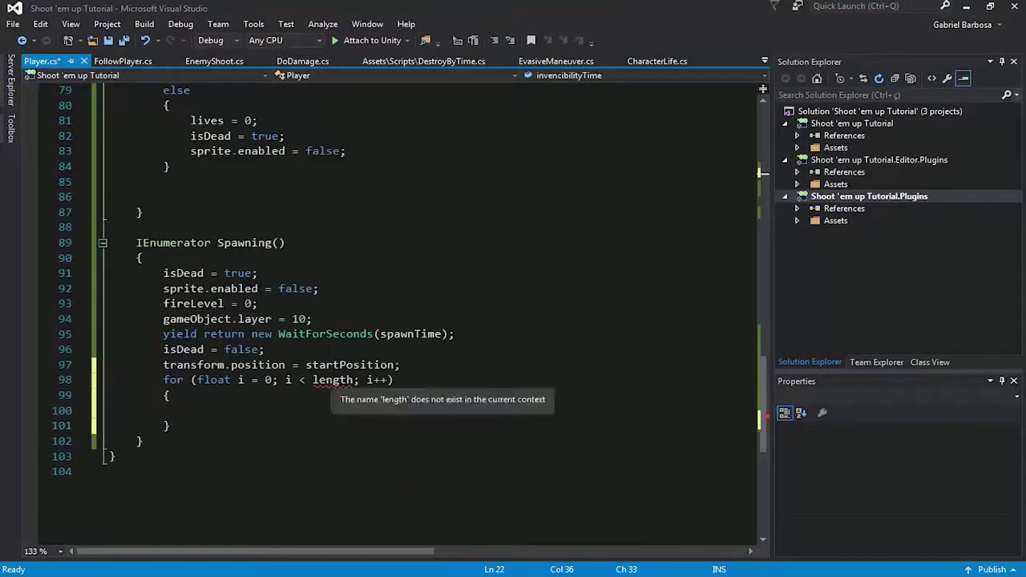
pyautogui.click(327, 380)
pyautogui.write('inven')
pyautogui.press('Tab')
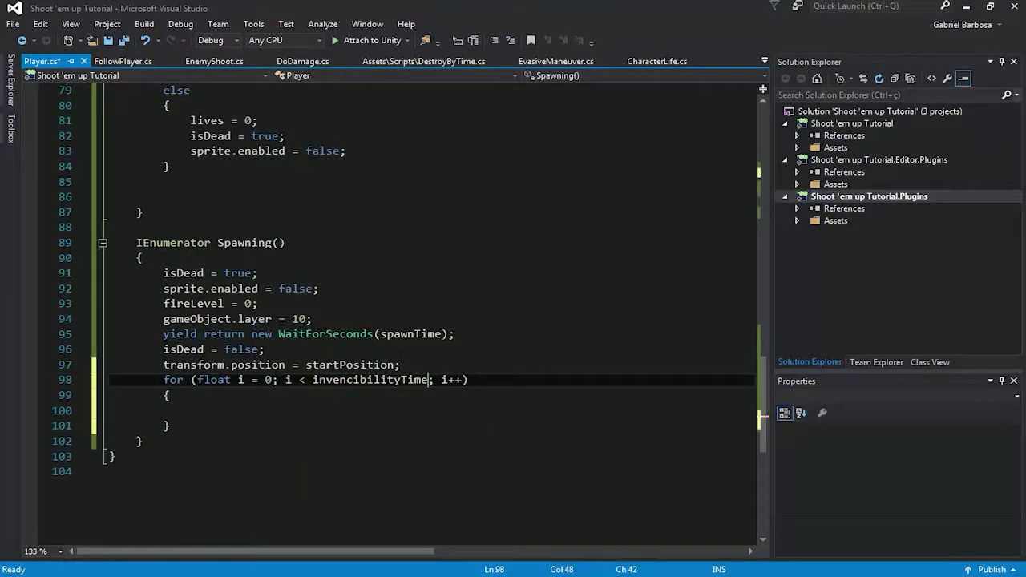
pyautogui.press('Right')
pyautogui.press('Right')
pyautogui.press('Right')
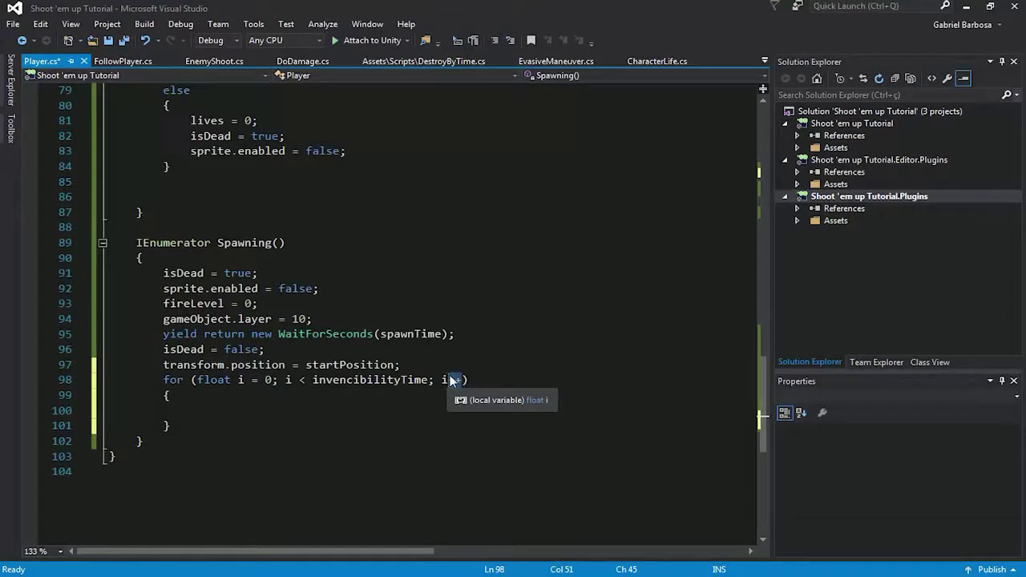
pyautogui.press('Delete')
pyautogui.press('Delete')
pyautogui.write('+=')
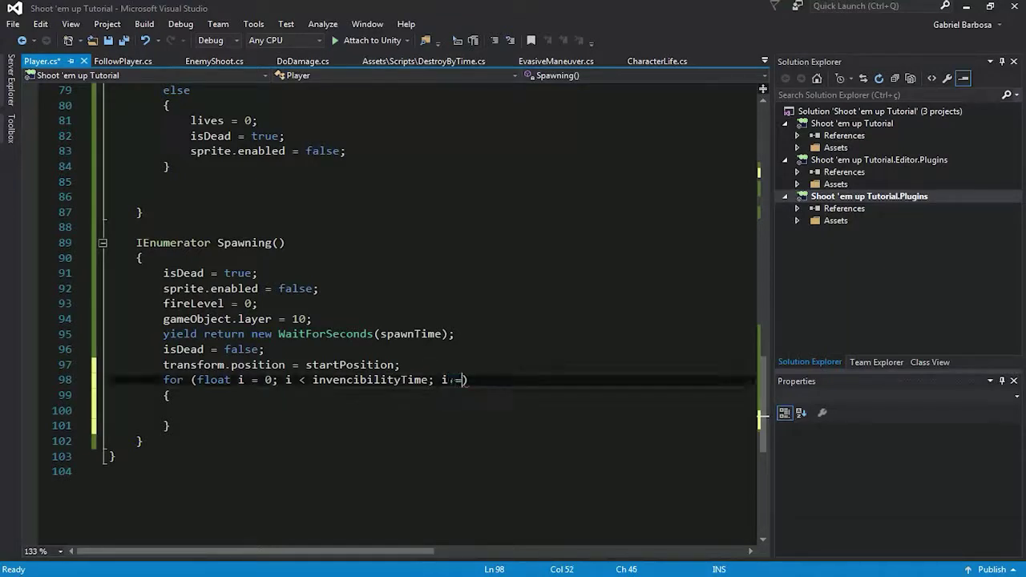
pyautogui.write(' 0.1f')
pyautogui.press('Right')
pyautogui.press('Down')
pyautogui.press('Down')
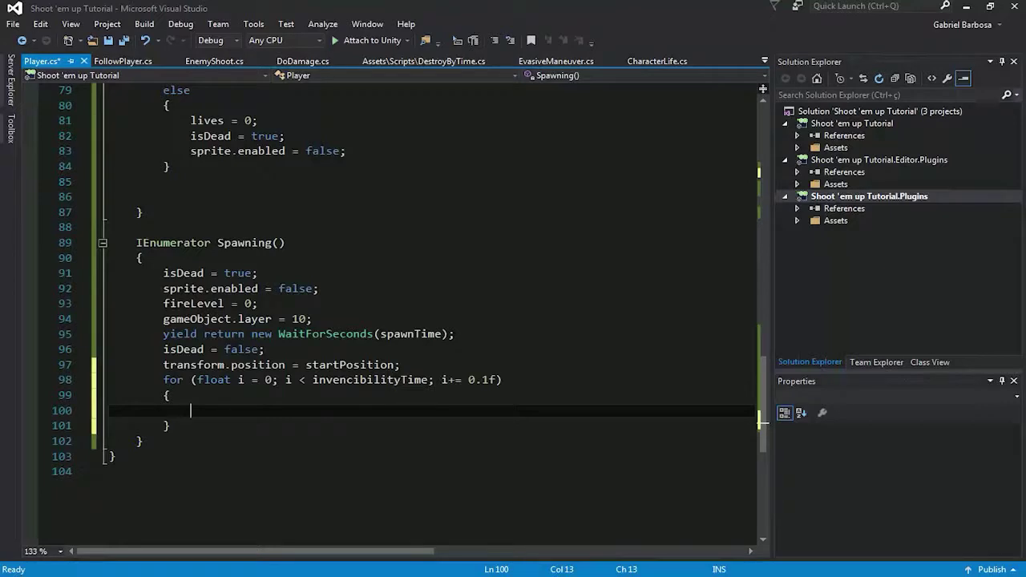
# - Toggle the sprite each pass with sprite.enabled = !sprite.enabled;
pyautogui.write('spr')
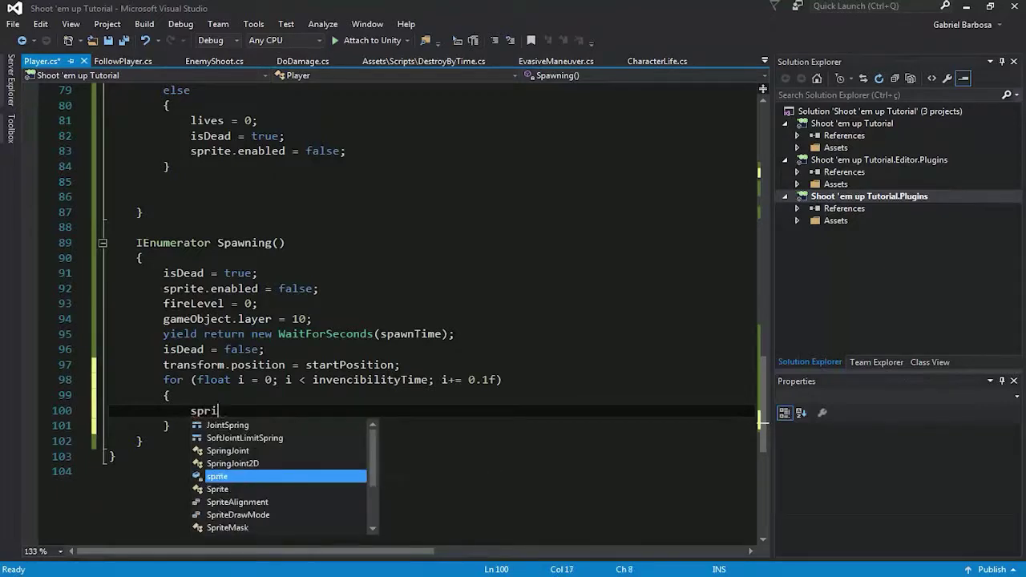
pyautogui.write('i')
pyautogui.press('Tab')
pyautogui.write('.en')
pyautogui.press('Tab')
pyautogui.write('= ')
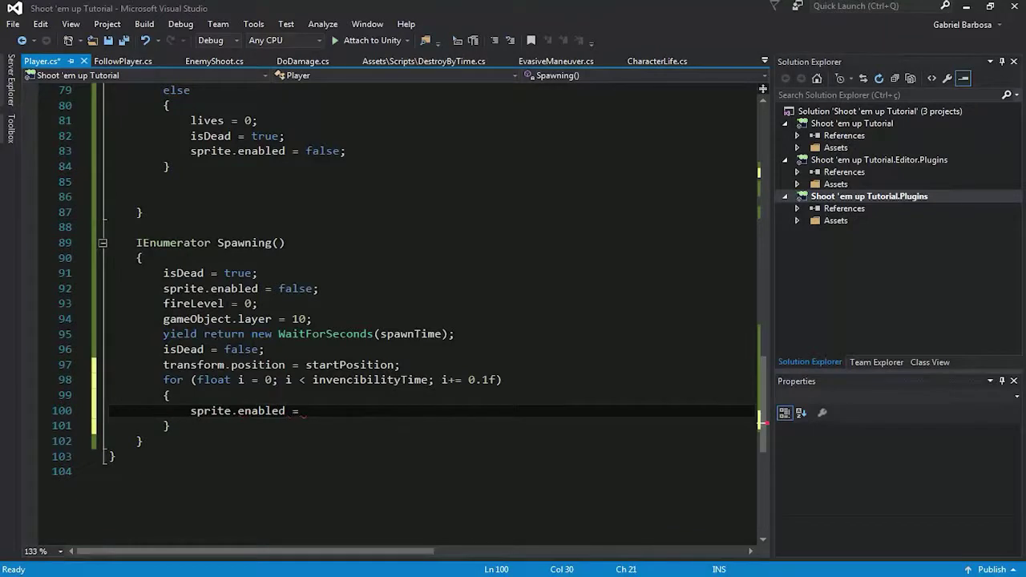
pyautogui.write('!spri')
pyautogui.press('Tab')
pyautogui.write('.en')
pyautogui.press('Tab')
pyautogui.write(';')
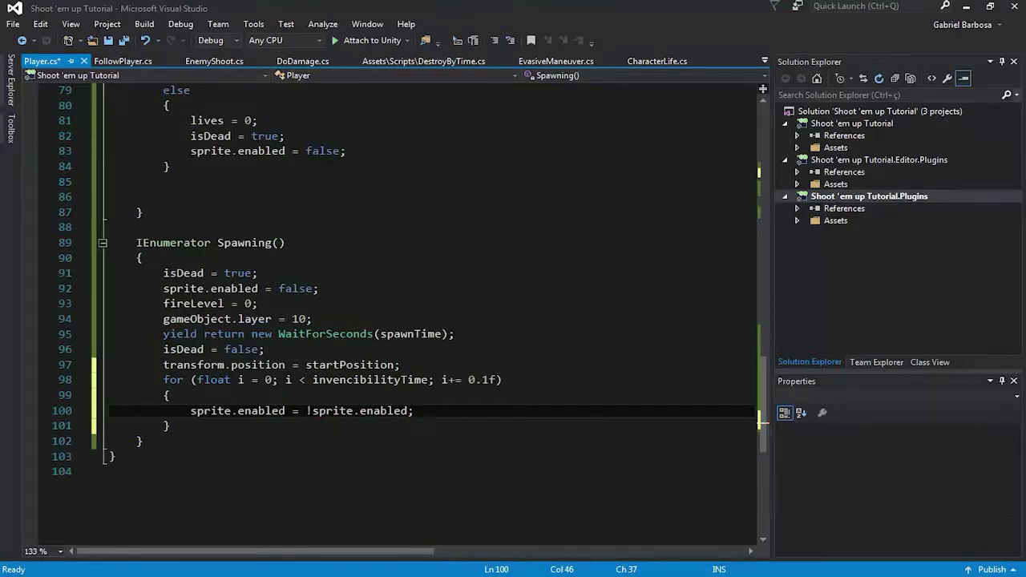
pyautogui.press('Return')
# - Wait between toggles with yield return new WaitForSeconds(0.1f);
pyautogui.write('y')
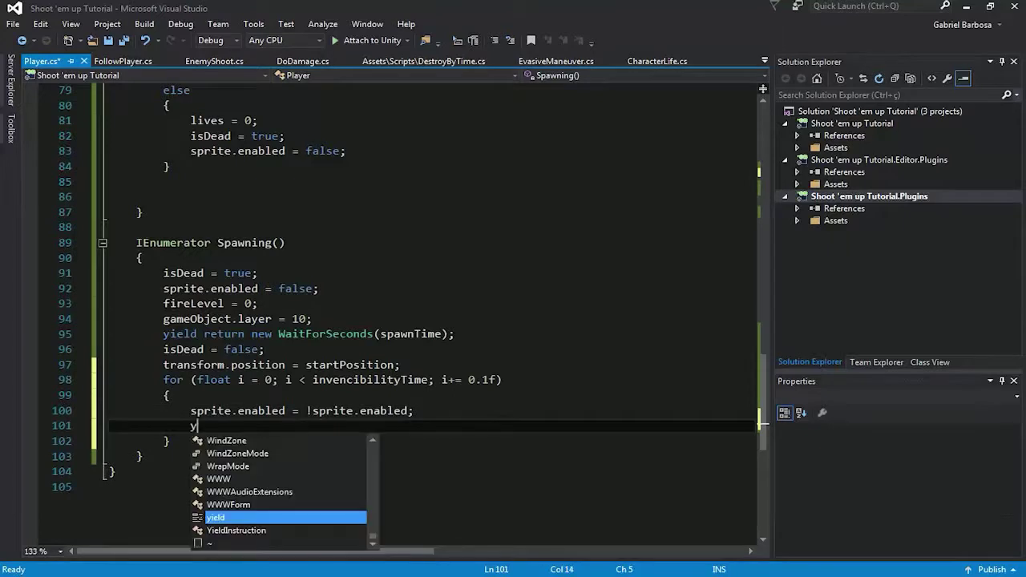
pyautogui.write('ield return ')
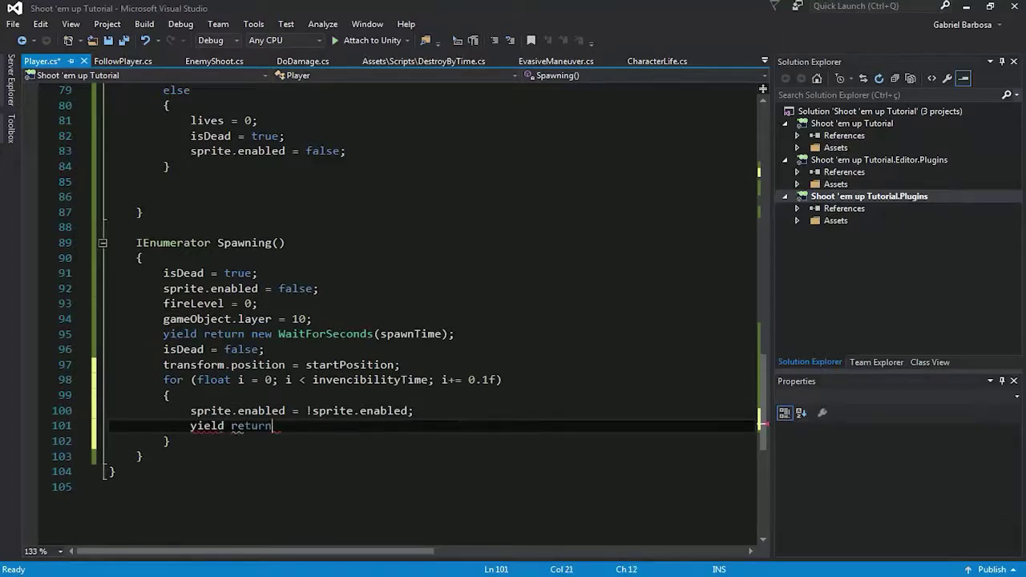
pyautogui.write('new wai')
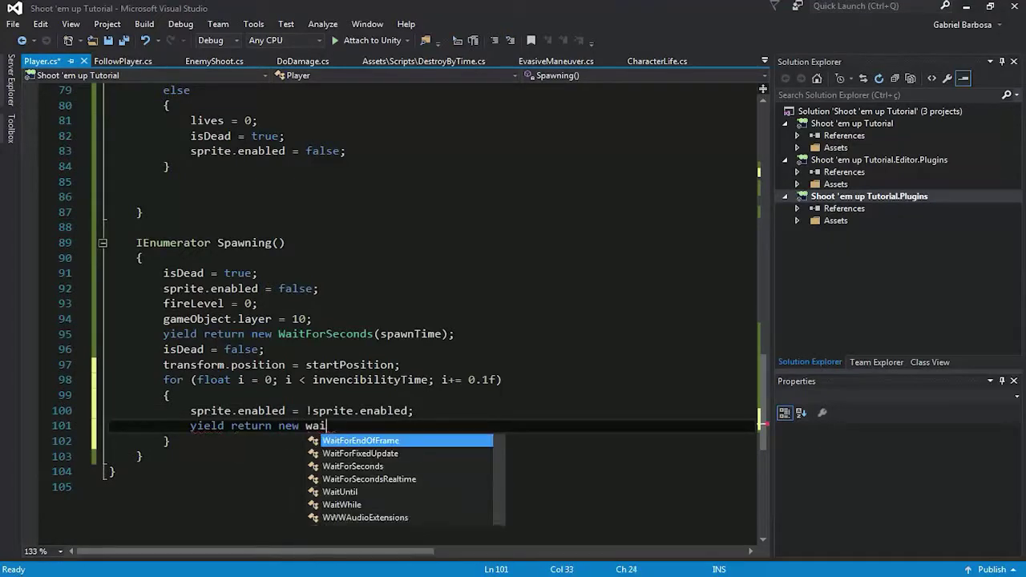
pyautogui.press('Down')
pyautogui.press('Down')
pyautogui.press('Tab')
pyautogui.write('(0.1f);')
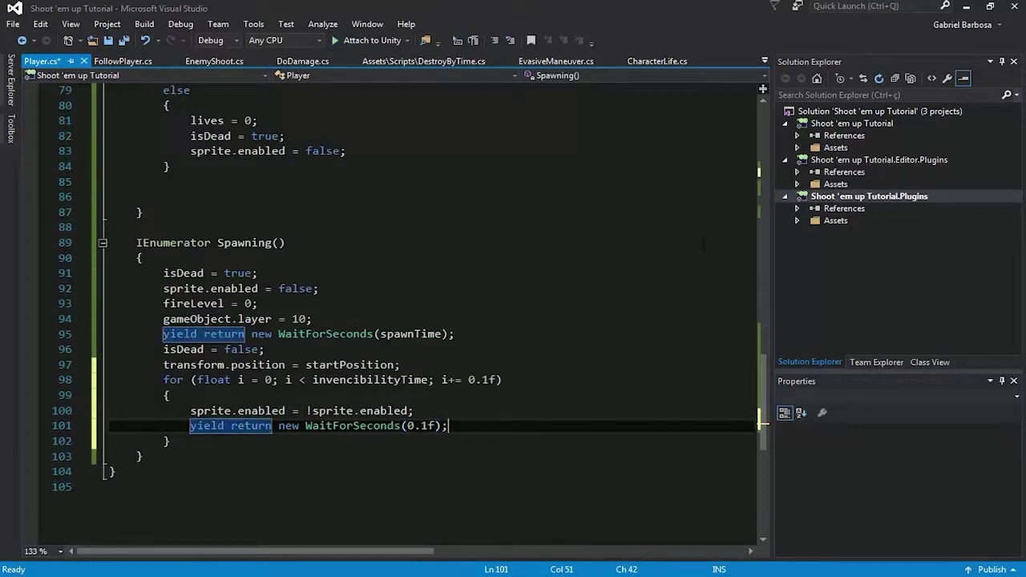
pyautogui.click(170, 441)
pyautogui.press('Return')
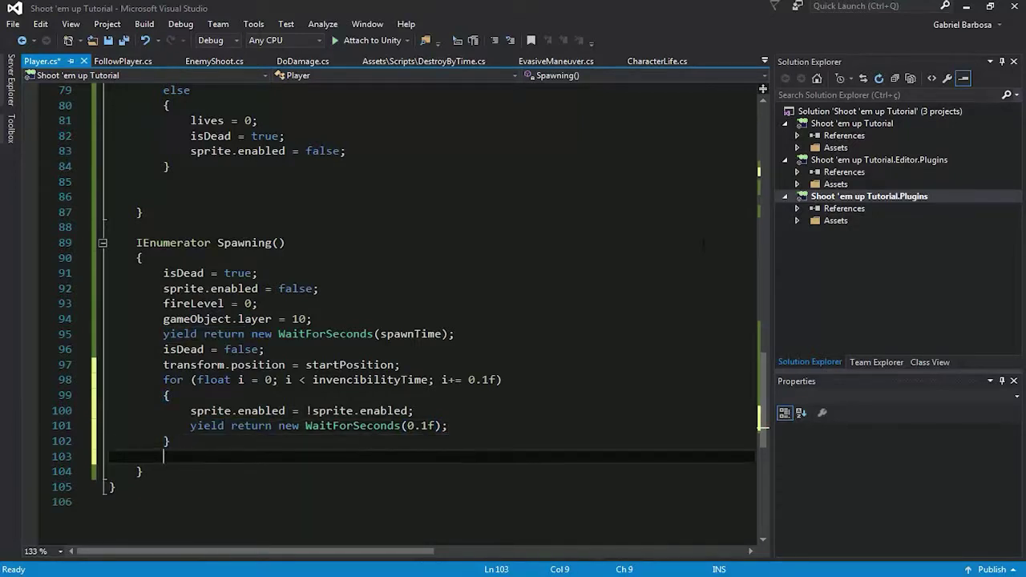
# - Add gameObject.layer = 8; and sprite.enabled = true; after the blink loop
pyautogui.write('gameObject.layer = ')
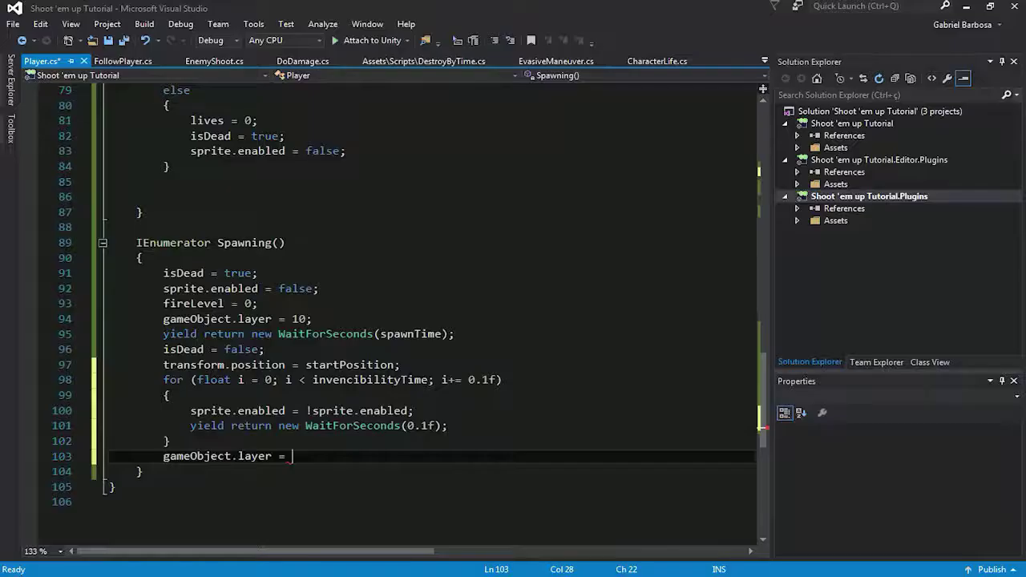
pyautogui.write('8;')
pyautogui.press('Return')
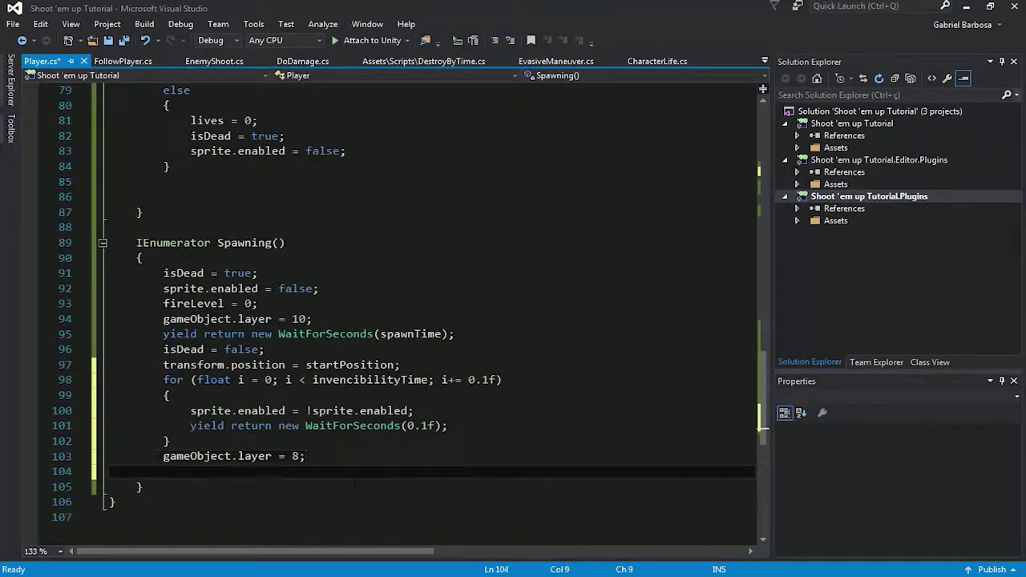
pyautogui.write('spri')
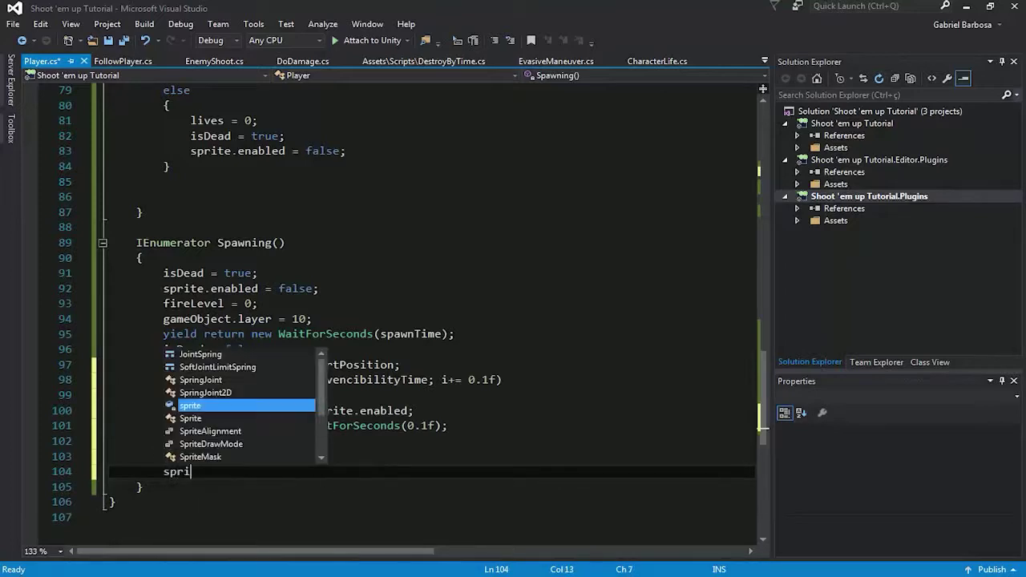
pyautogui.press('Tab')
pyautogui.write('.en')
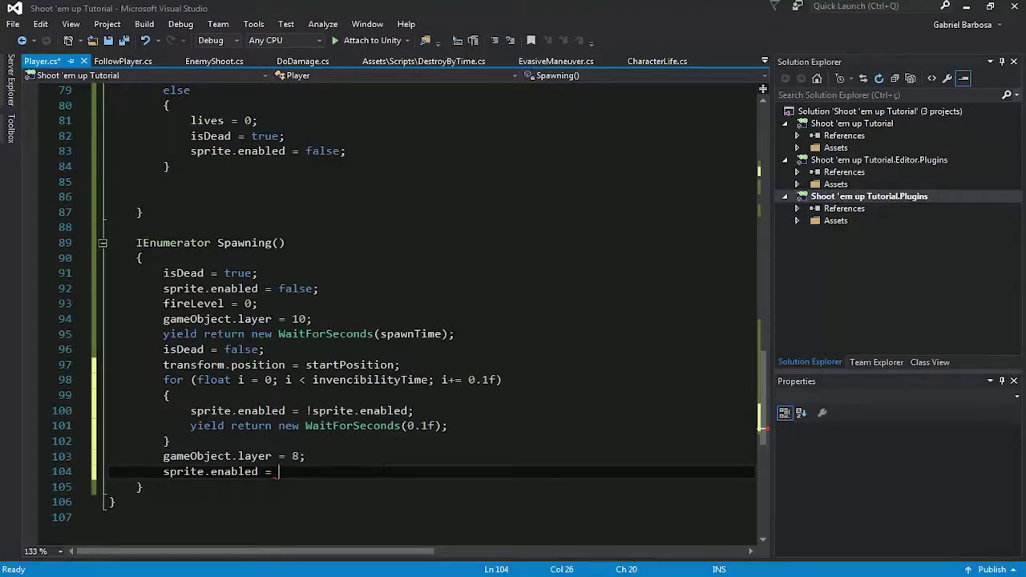
pyautogui.write('true;')
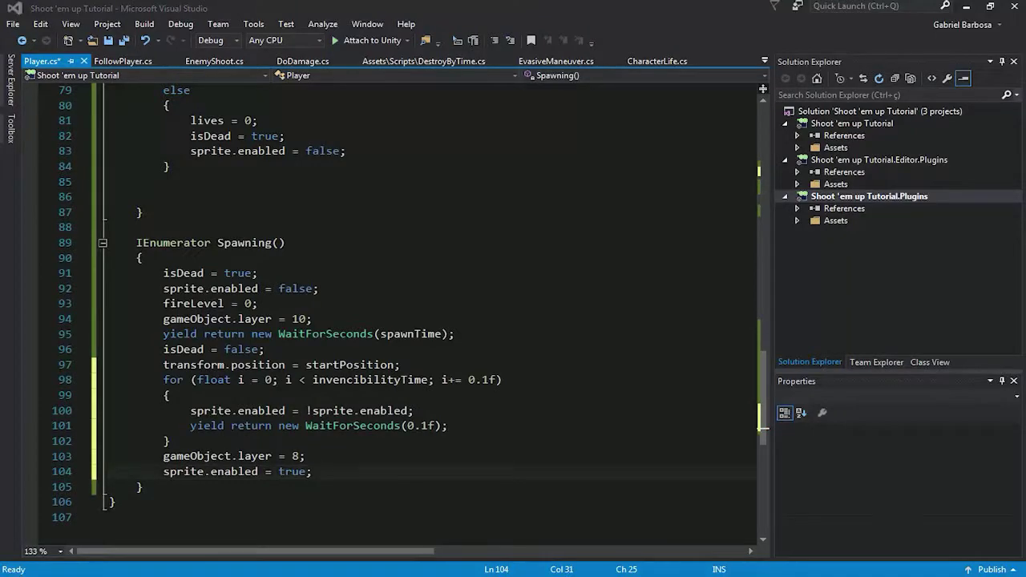
pyautogui.click(758, 412)
pyautogui.scroll(5, 758, 412)
# - Add StartCoroutine(Spawning()); to Respawn's lives > 0 branch, save, and return to Unity
pyautogui.click(191, 288)
pyautogui.write('start')
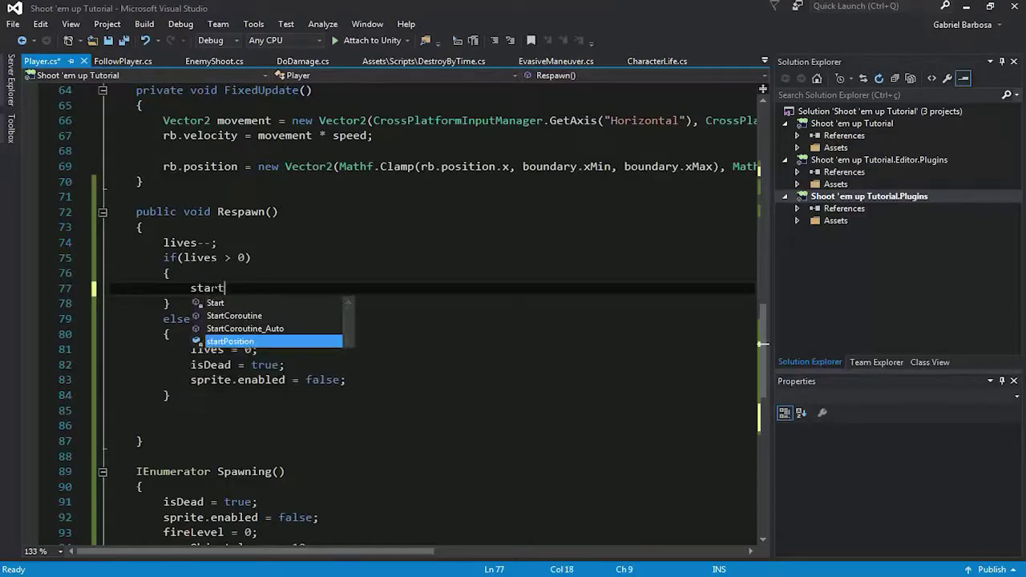
pyautogui.write('C')
pyautogui.press('Tab')
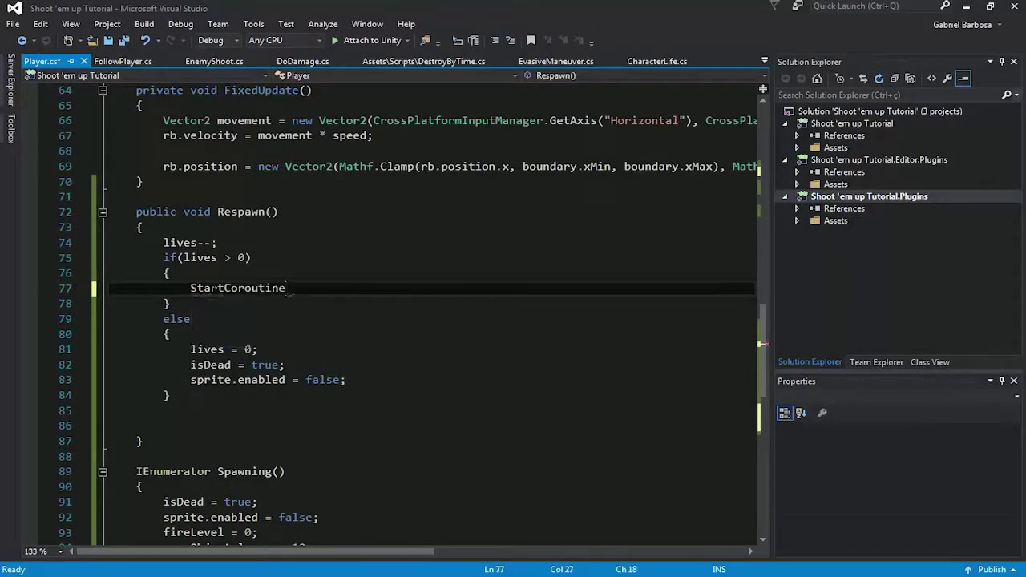
pyautogui.write('(spa')
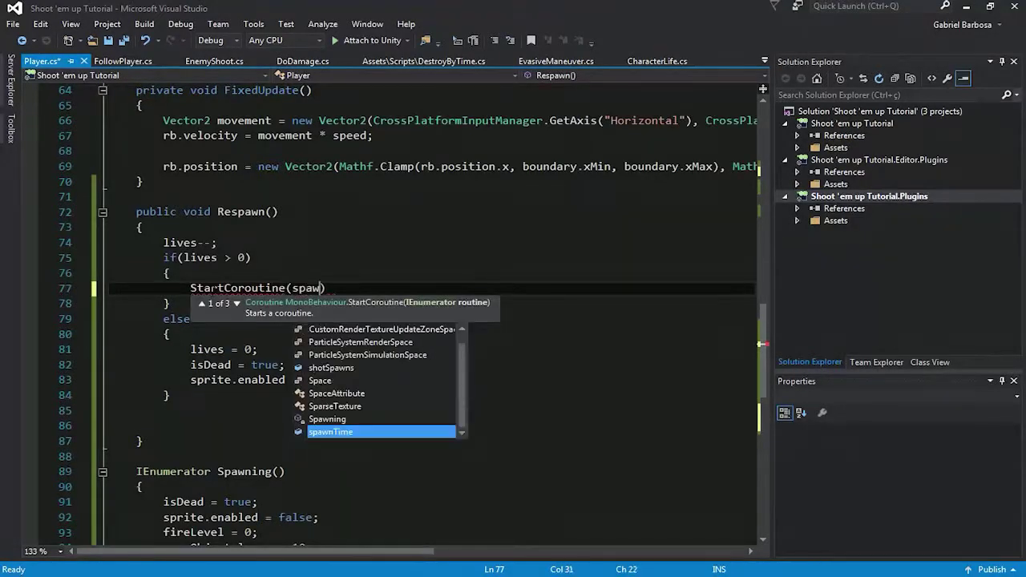
pyautogui.write('w')
pyautogui.press('Tab')
pyautogui.write('());')
pyautogui.hotkey('ctrl', 's')
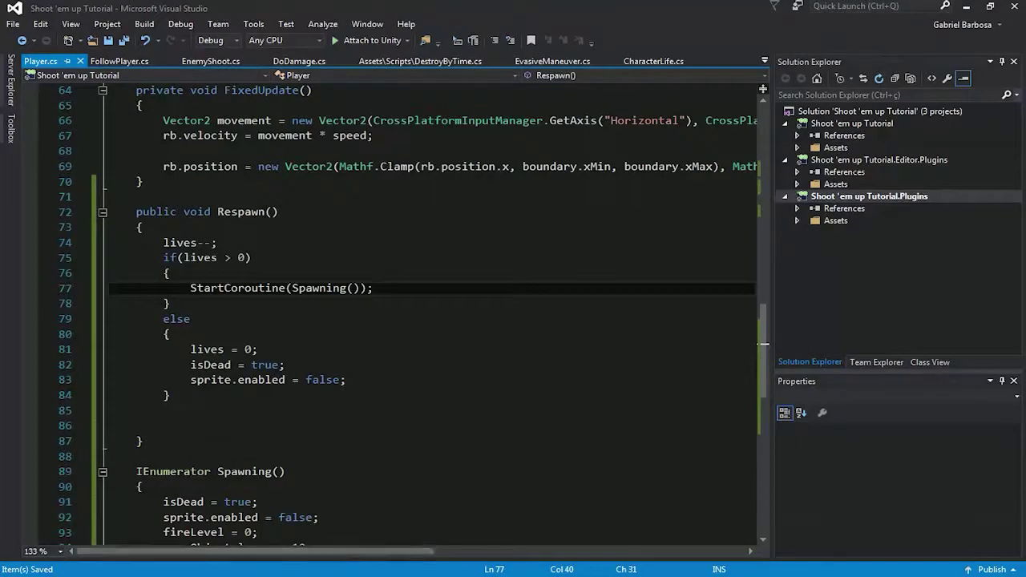
pyautogui.hotkey('alt', 'Tab')
pyautogui.click(538, 119)
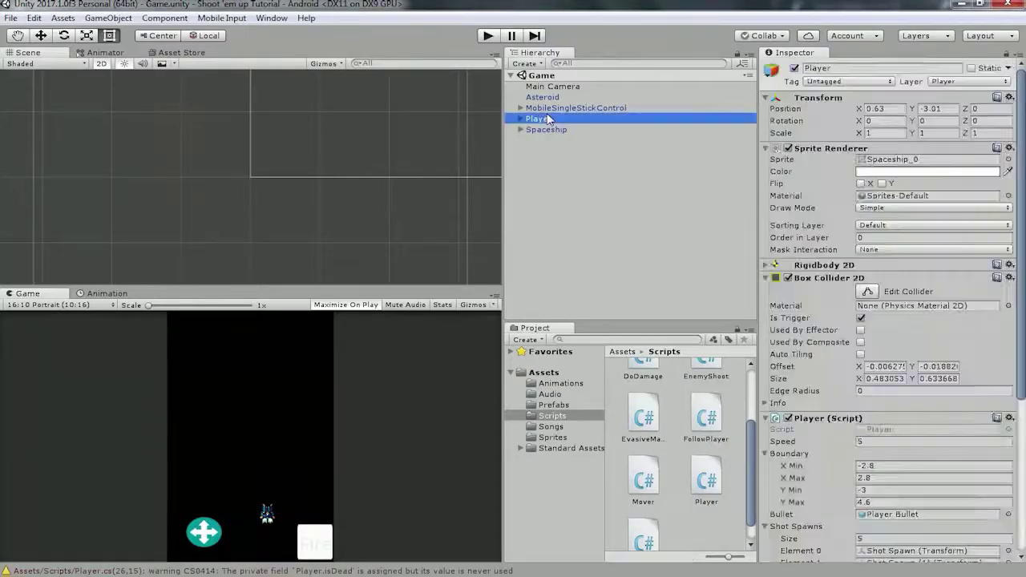
# - Set the Player script's Spawn Time and Invencibility Time to 2
pyautogui.scroll(-3, 890, 337)
pyautogui.scroll(-2, 890, 337)
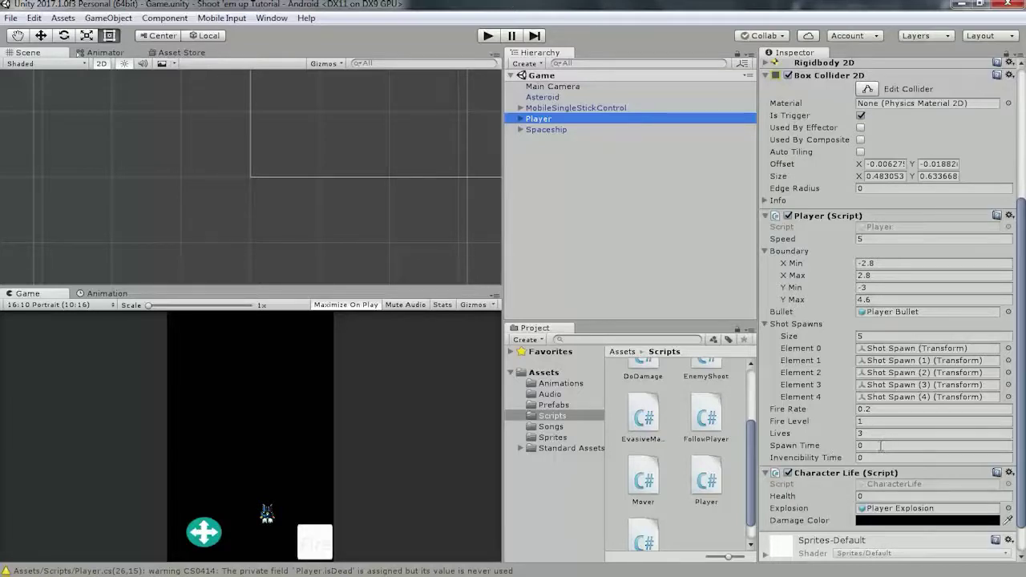
pyautogui.click(886, 446)
pyautogui.write('2')
pyautogui.click(875, 454)
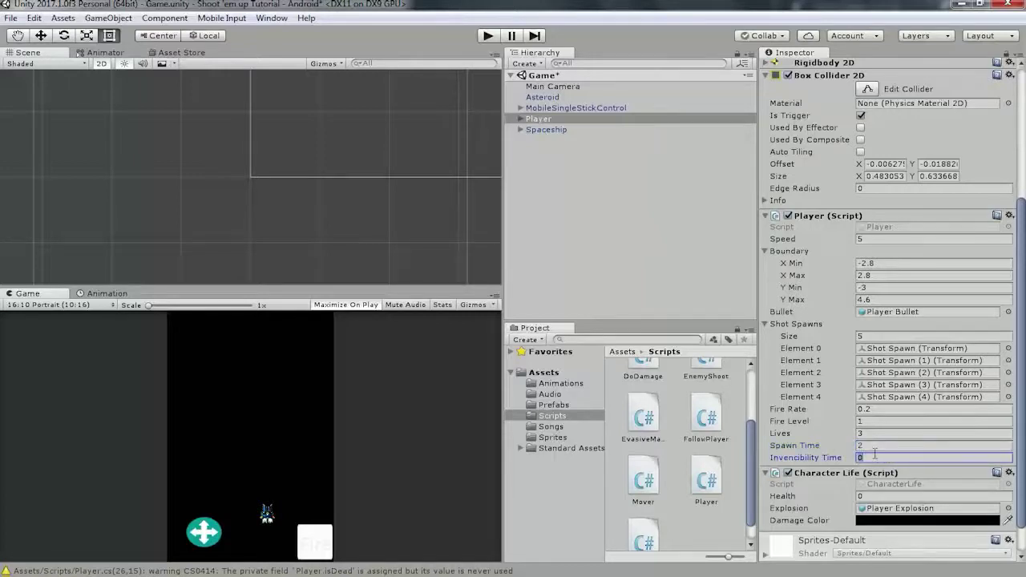
pyautogui.write('2')
# - Set the Player's Transform Position X to 0
pyautogui.doubleClick(553, 121)
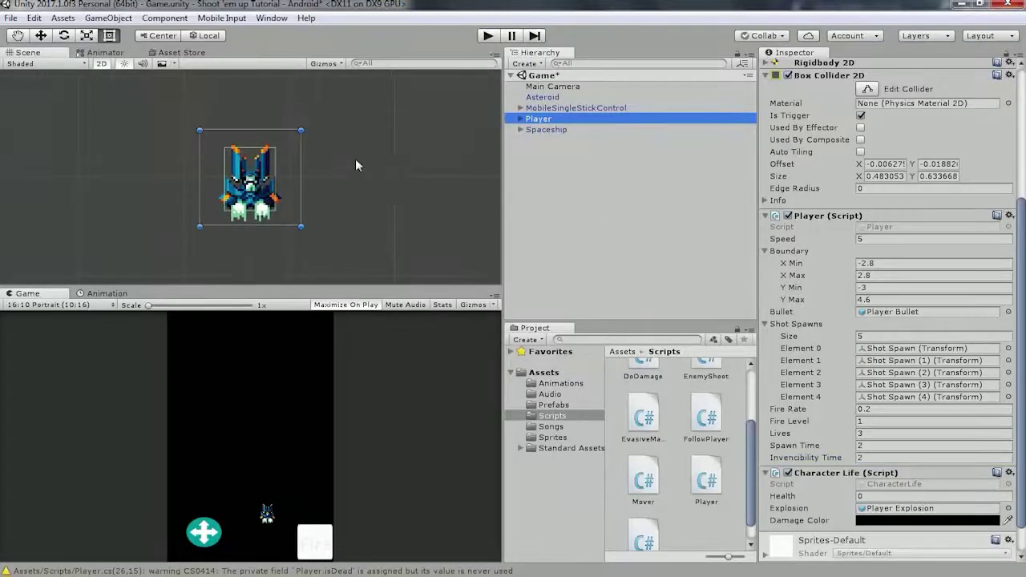
pyautogui.scroll(-5, 355, 159)
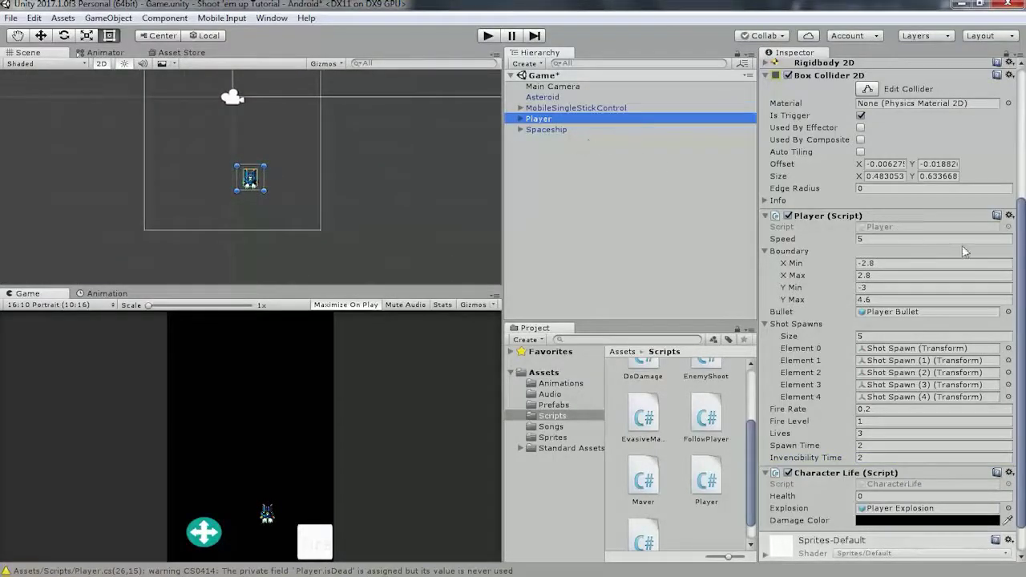
pyautogui.scroll(5, 963, 252)
pyautogui.click(903, 107)
pyautogui.write('0')
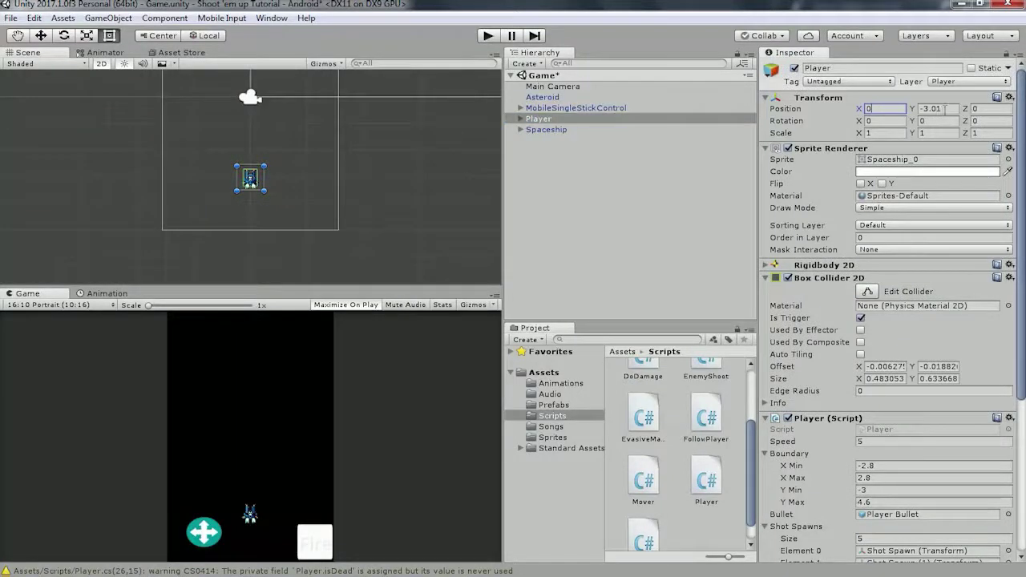
# - Set the Player's Y position to -3.01 and open the CharacterLife script
pyautogui.scroll(3, 293, 180)
pyautogui.scroll(1, 302, 185)
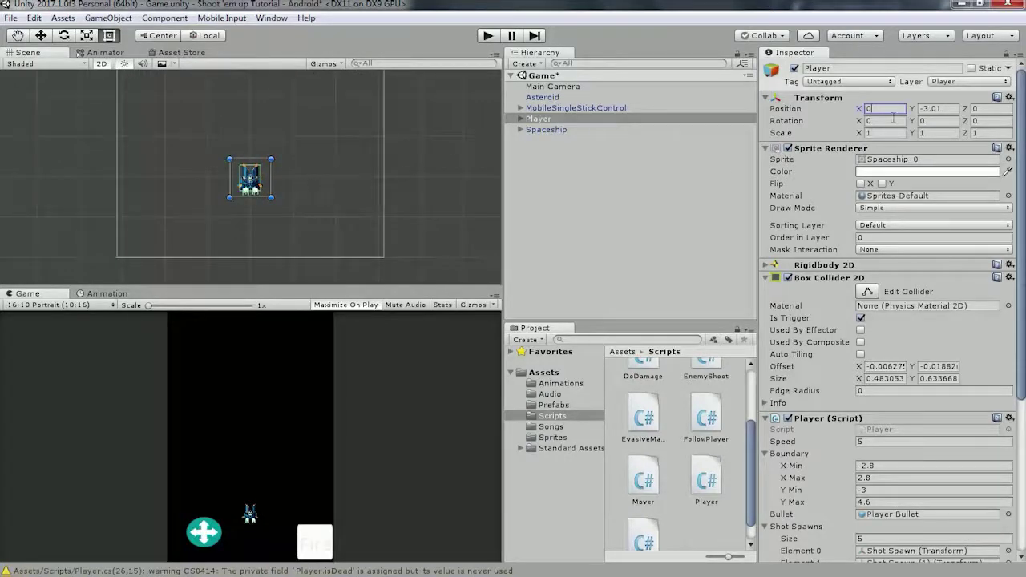
pyautogui.click(943, 110)
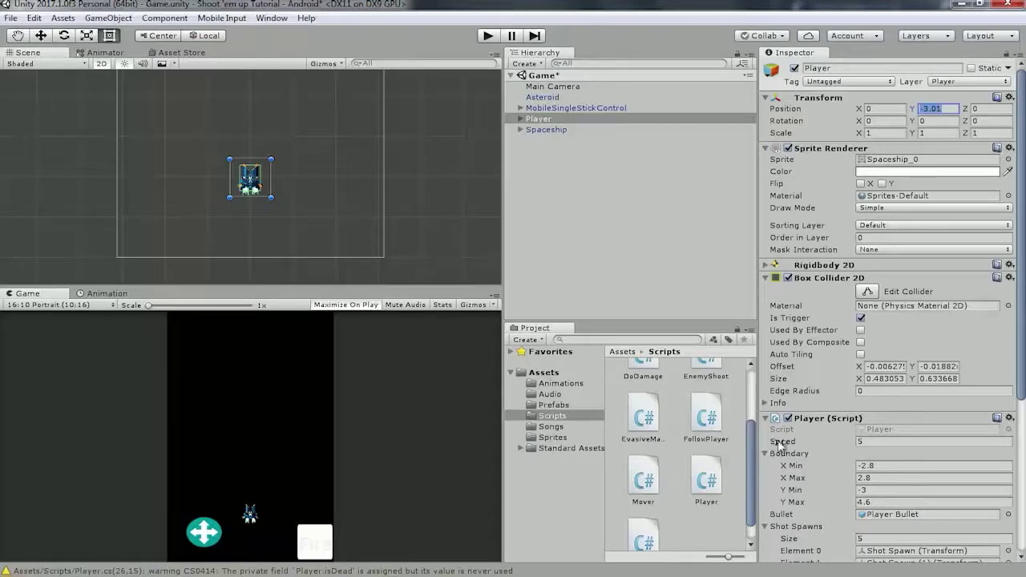
pyautogui.moveTo(751, 457); pyautogui.dragTo(752, 409)
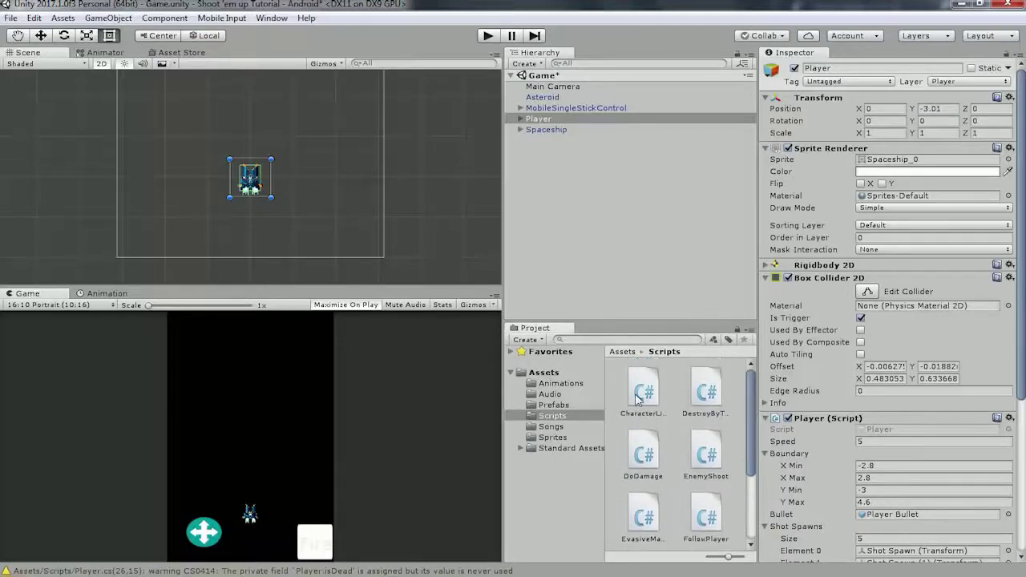
pyautogui.doubleClick(640, 398)
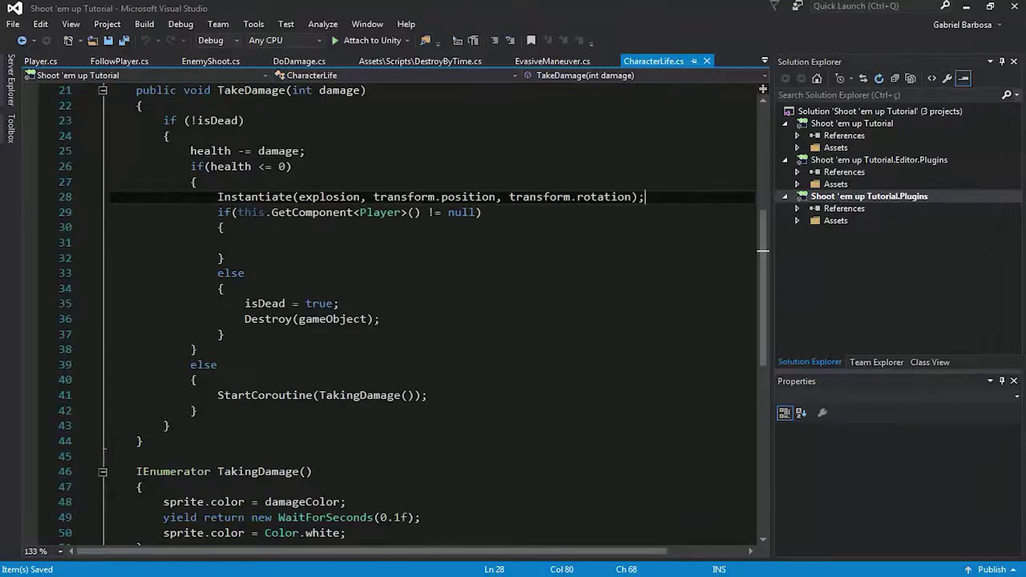
# - Call GetComponent<Player>().Respawn() in TakeDamage's Player branch, save, and return to Unity
pyautogui.scroll(2, 794, 166)
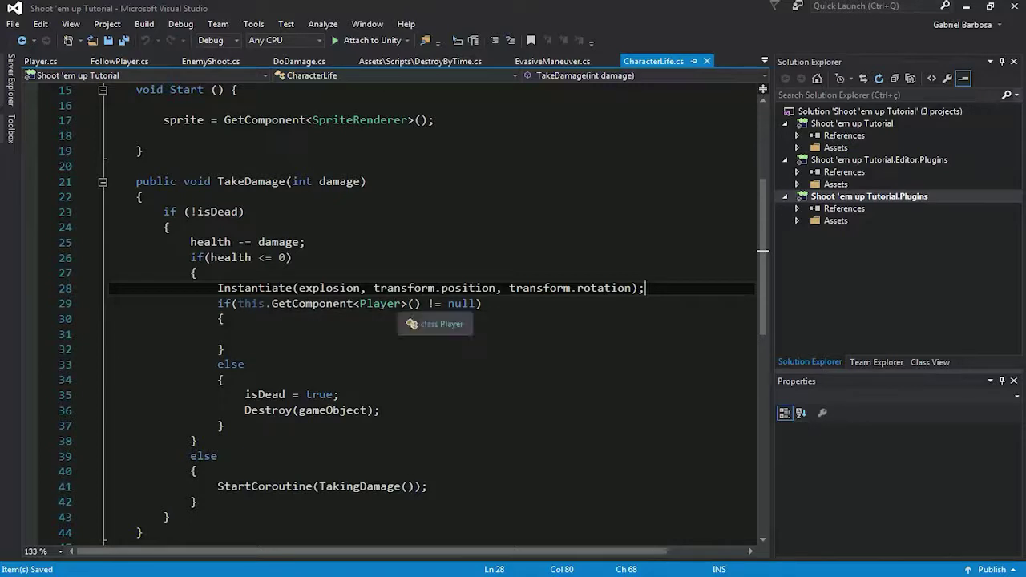
pyautogui.click(245, 335)
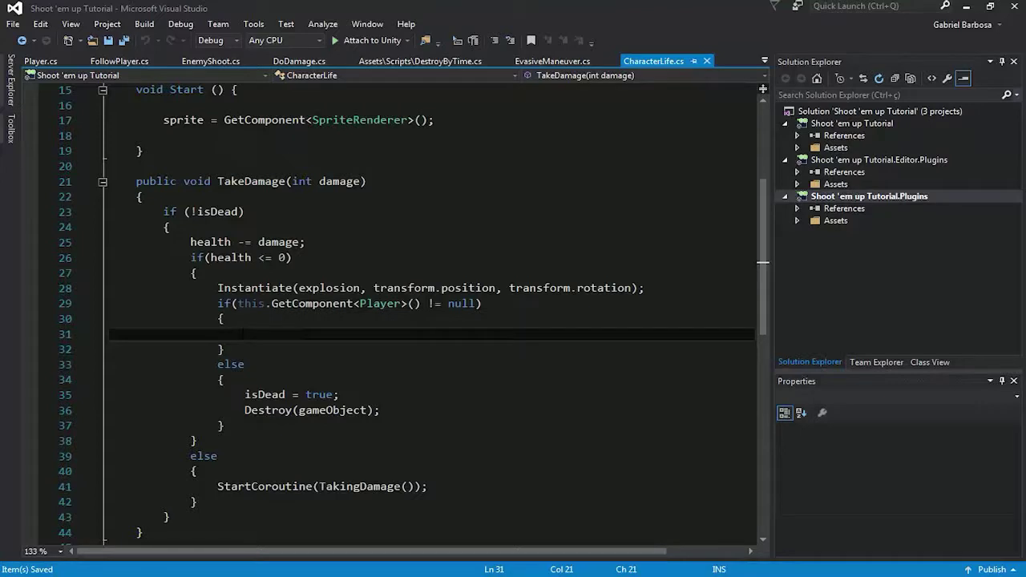
pyautogui.write('get')
pyautogui.press('Tab')
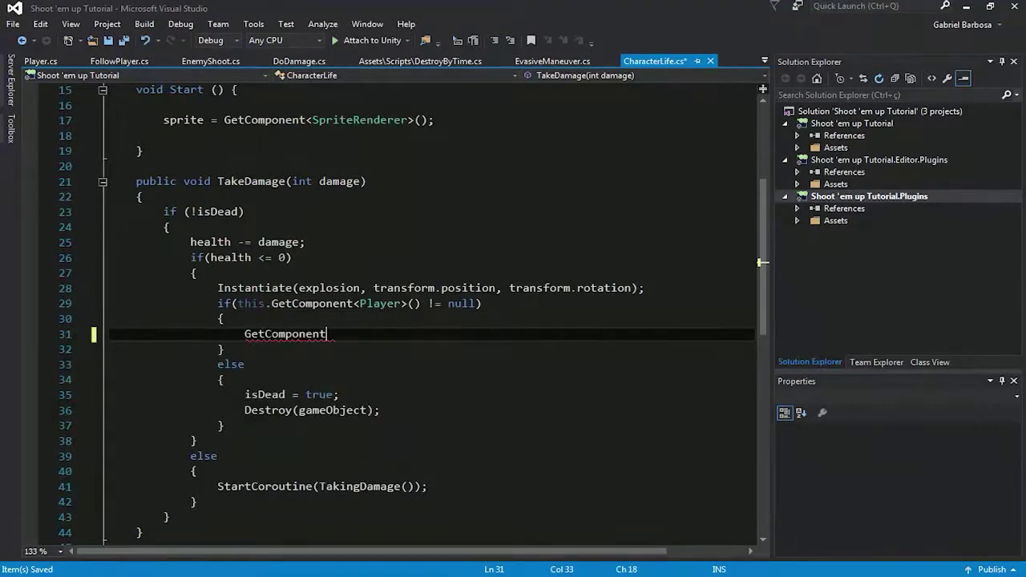
pyautogui.write('<play>')
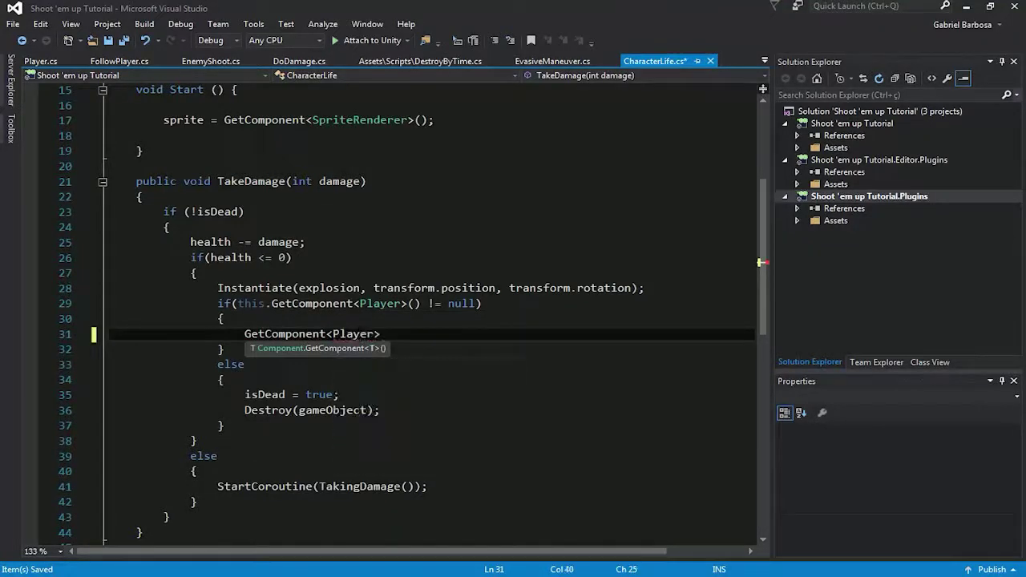
pyautogui.write('().re')
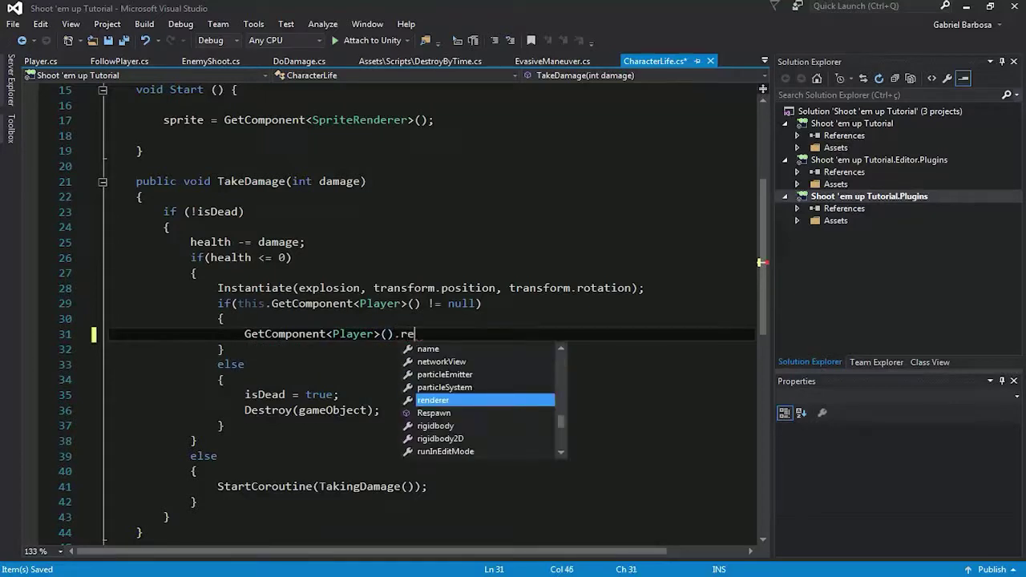
pyautogui.write('s();')
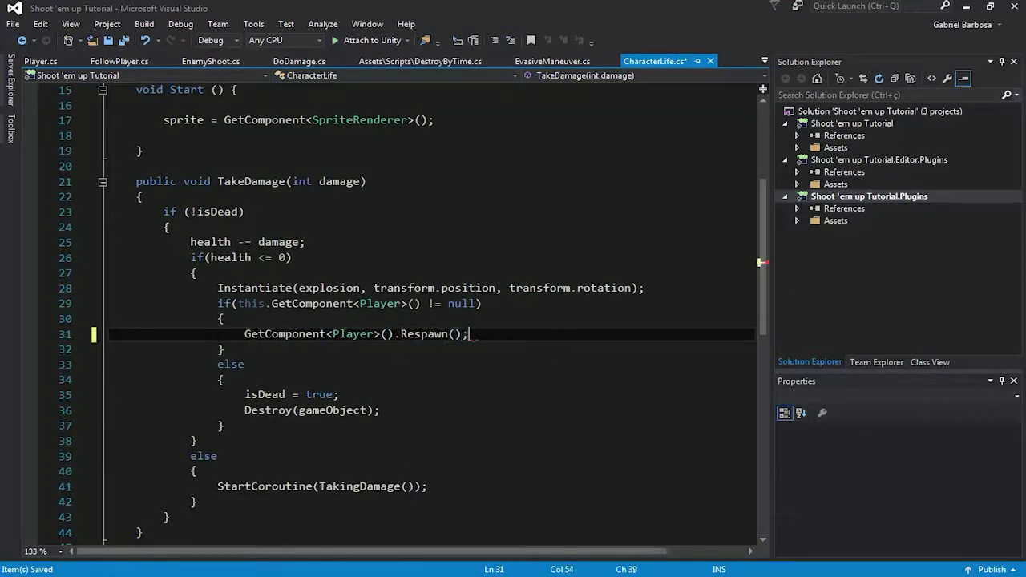
pyautogui.hotkey('ctrl', 's')
pyautogui.hotkey('alt', 'Tab')
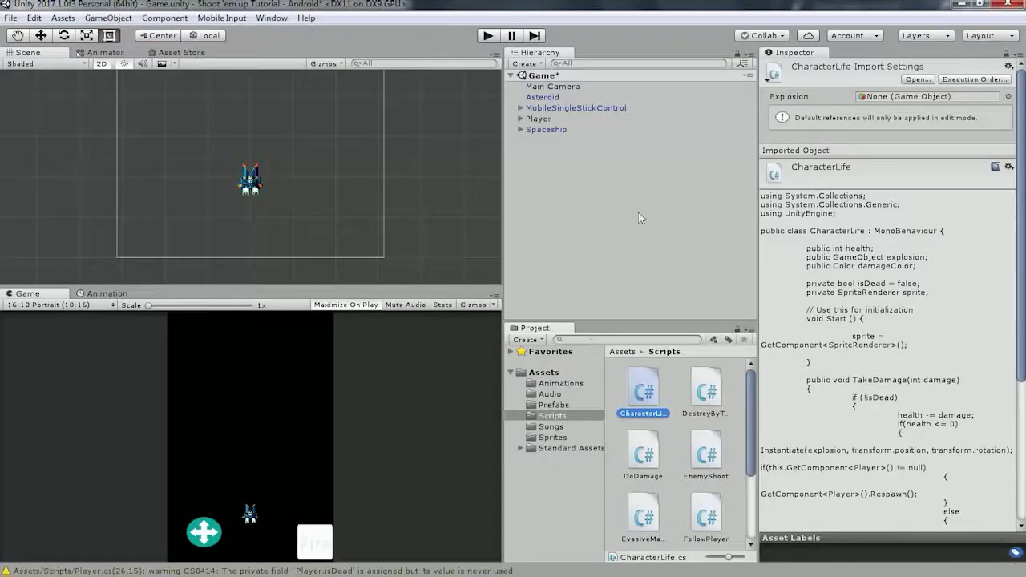
pyautogui.scroll(-5, 331, 172)
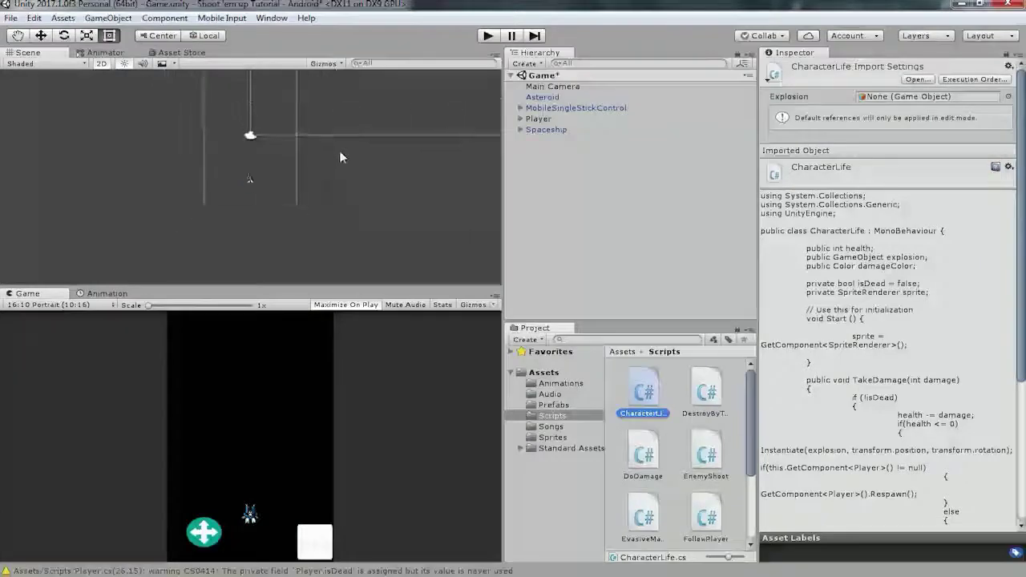
pyautogui.click(487, 35)
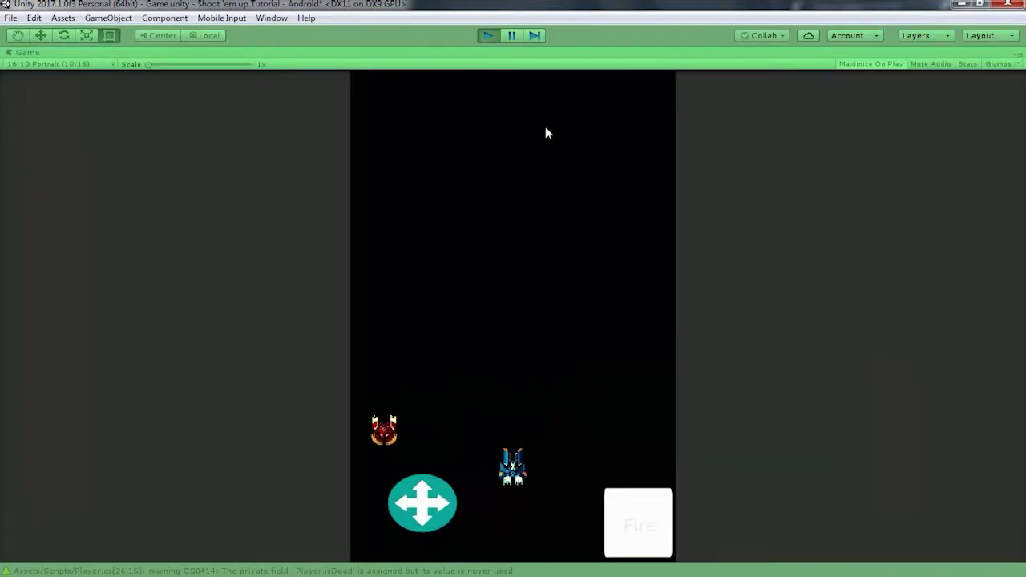
pyautogui.click(489, 36)
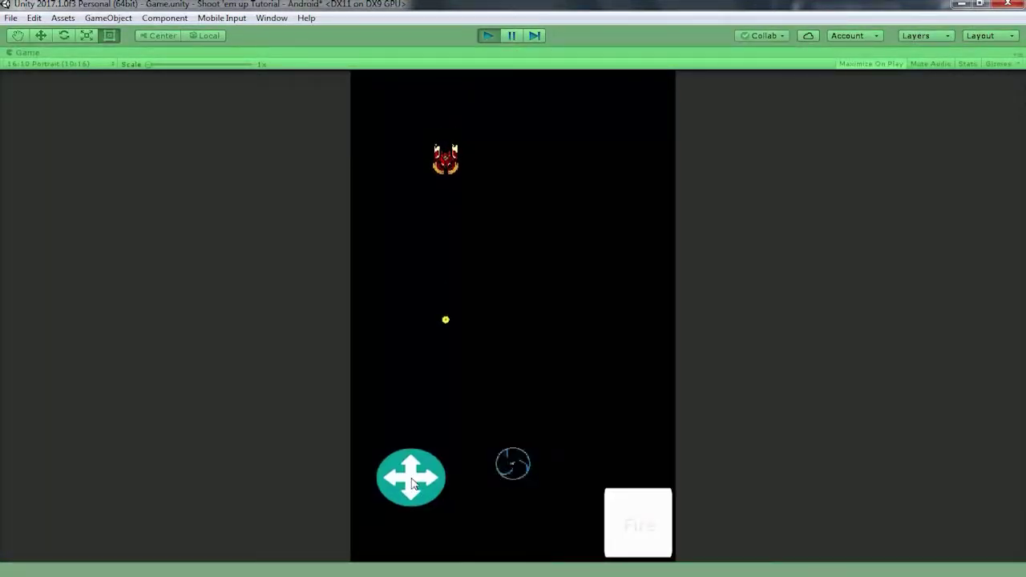
pyautogui.moveTo(417, 510)
pyautogui.mouseDown()
pyautogui.moveTo(439, 543)
pyautogui.moveTo(382, 543)
pyautogui.mouseUp()
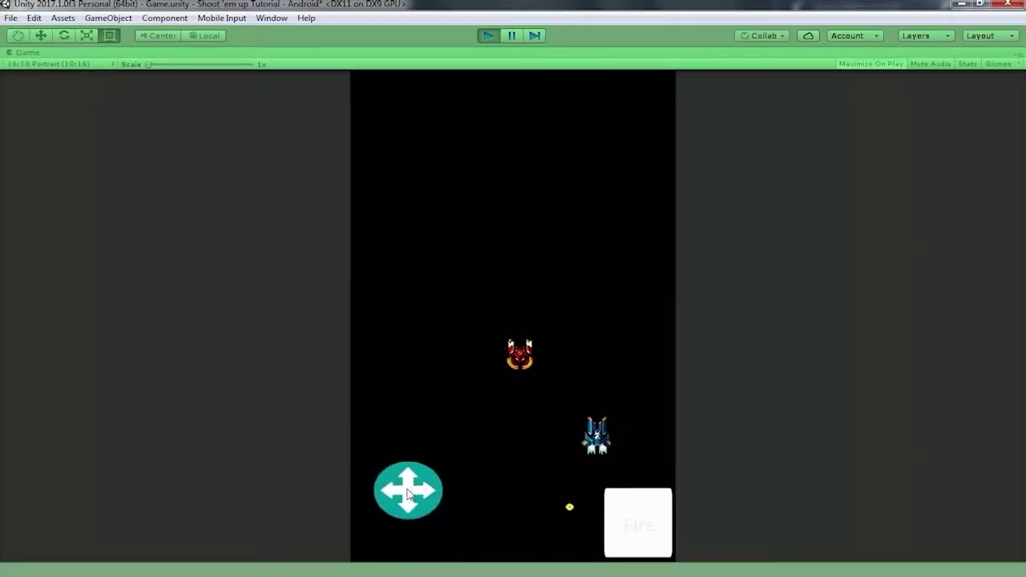
pyautogui.moveTo(381, 543); pyautogui.dragTo(448, 481)
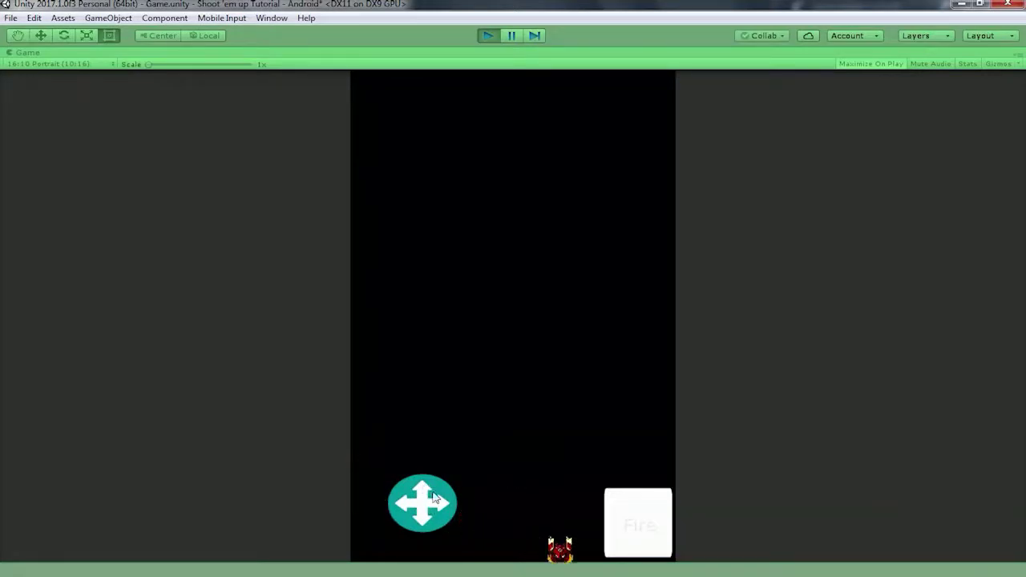
pyautogui.moveTo(449, 481); pyautogui.dragTo(509, 506)
pyautogui.moveTo(418, 482); pyautogui.dragTo(422, 481)
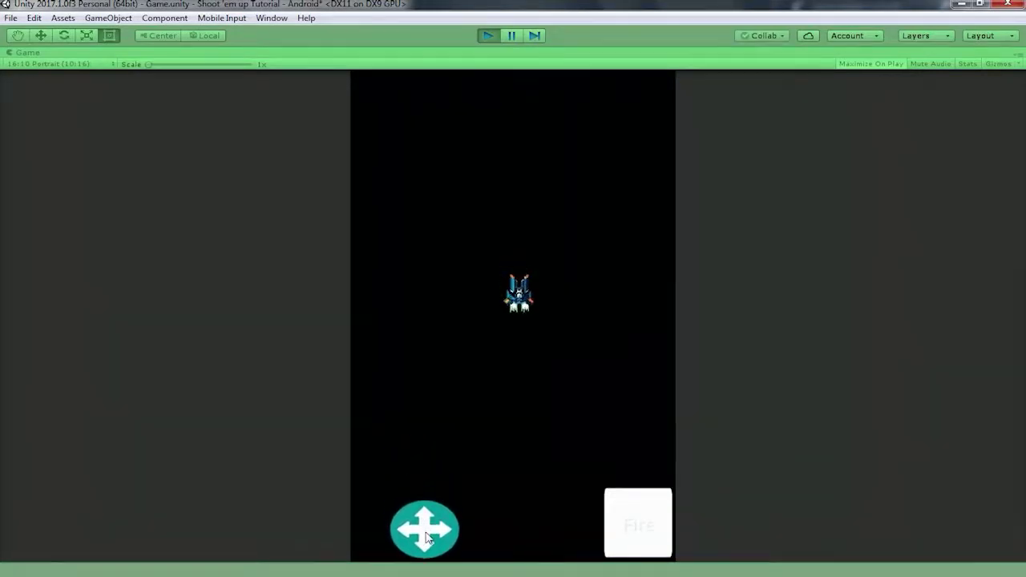
pyautogui.click(491, 36)
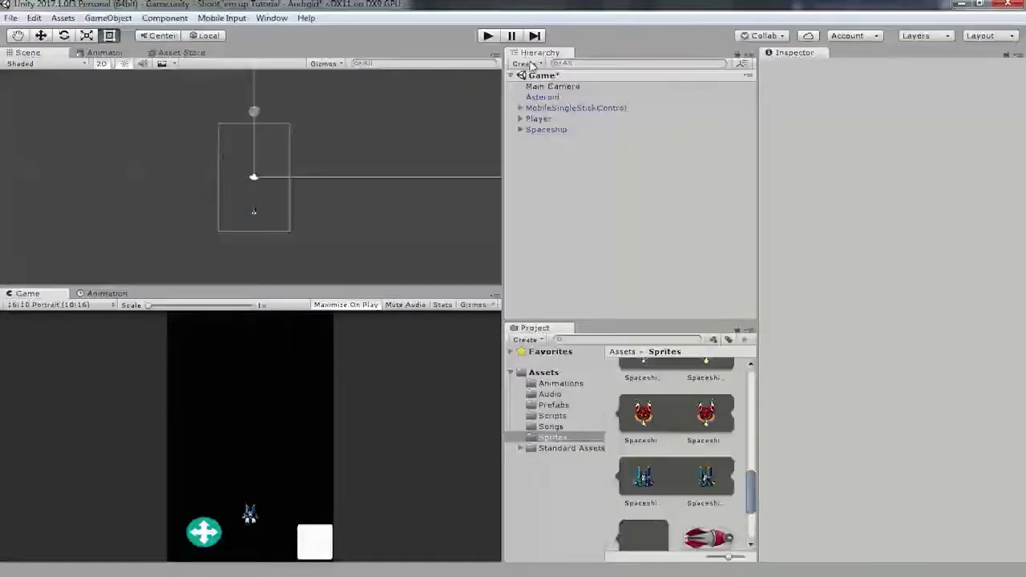
# - Add a UI Canvas to the scene from the Hierarchy's Create menu
pyautogui.click(531, 64)
pyautogui.moveTo(628, 203)
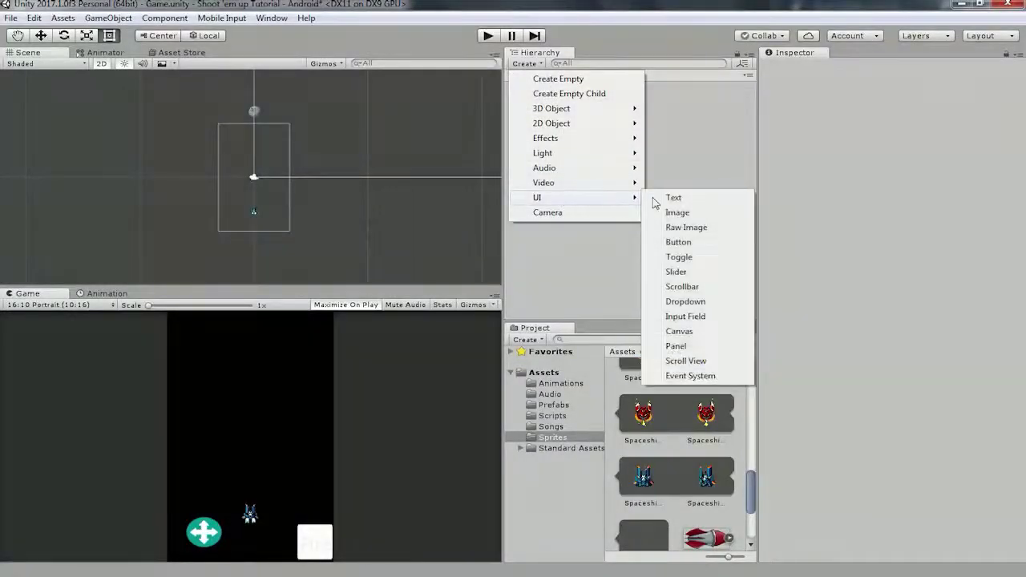
pyautogui.click(682, 332)
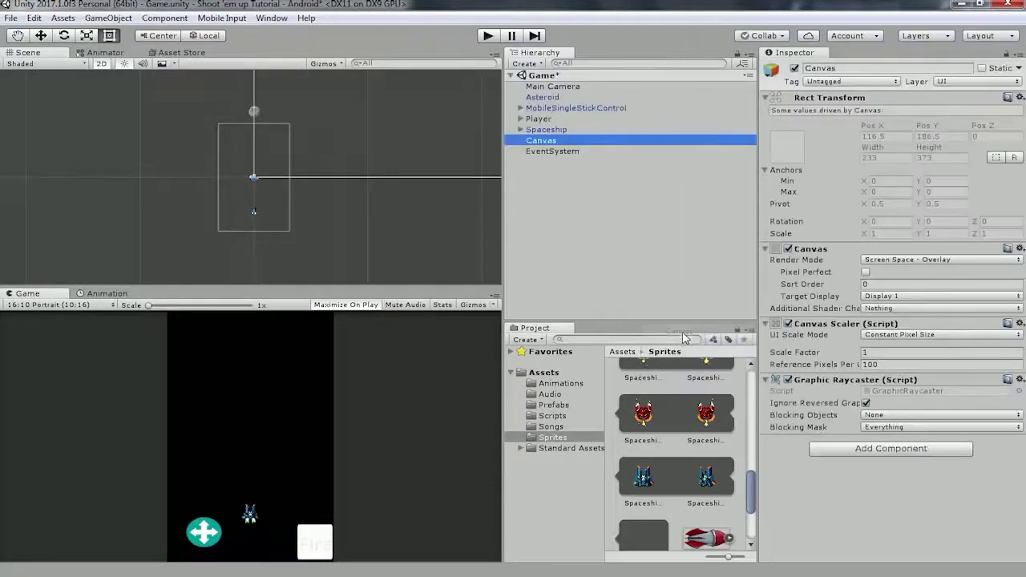
# - Add a UI Image as a child of the Canvas
pyautogui.rightClick(548, 141)
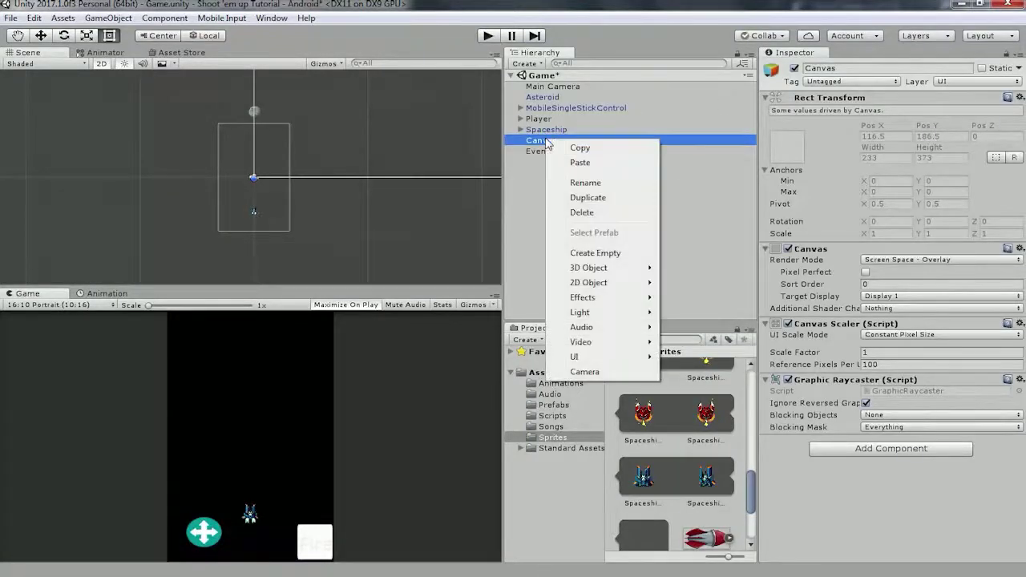
pyautogui.moveTo(596, 363)
pyautogui.click(711, 372)
pyautogui.click(1017, 256)
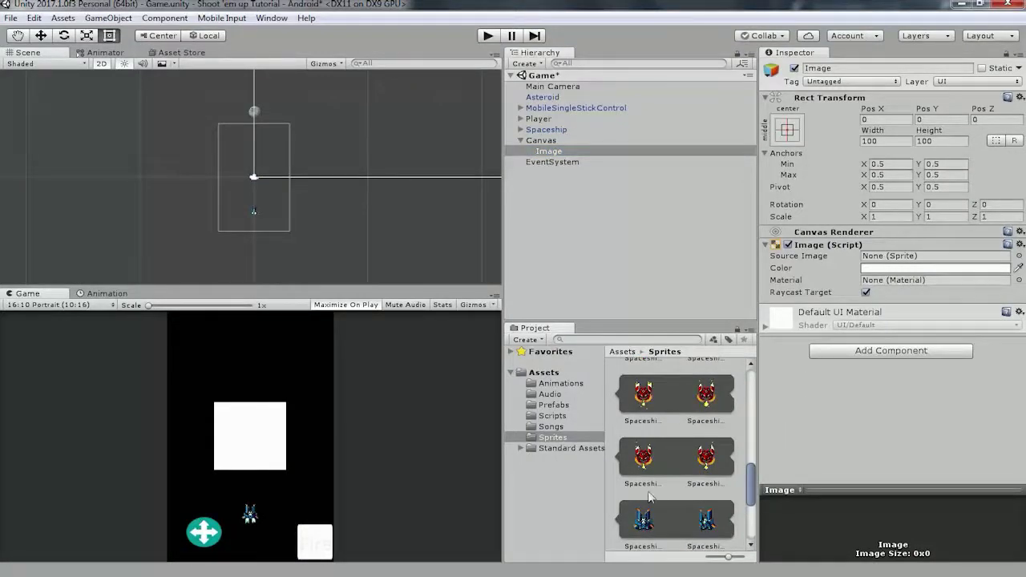
pyautogui.moveTo(754, 482); pyautogui.dragTo(752, 423)
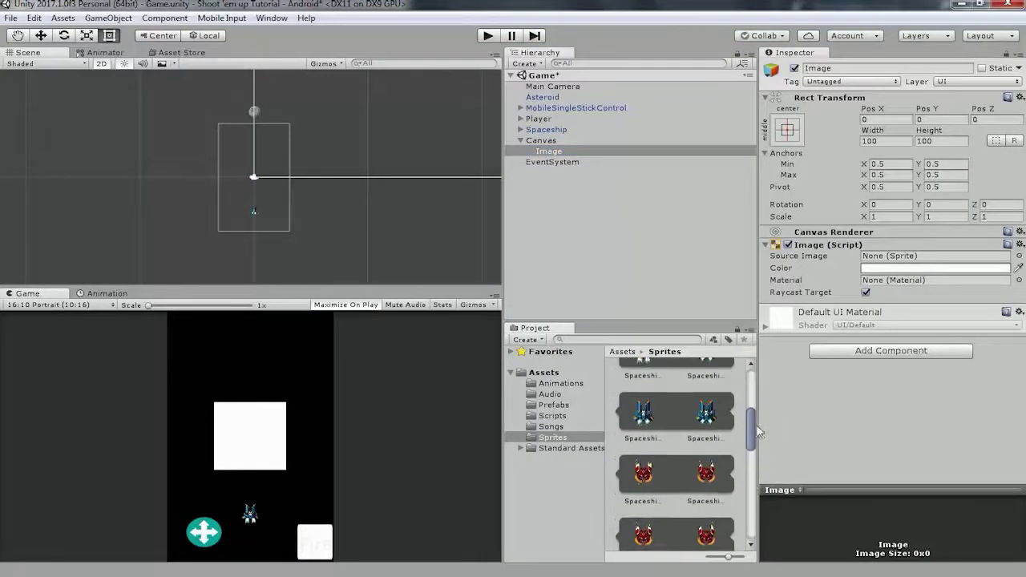
# - Set the Image's Source Image to Spaceship_16 and enable Preserve Aspect
pyautogui.scroll(2, 708, 441)
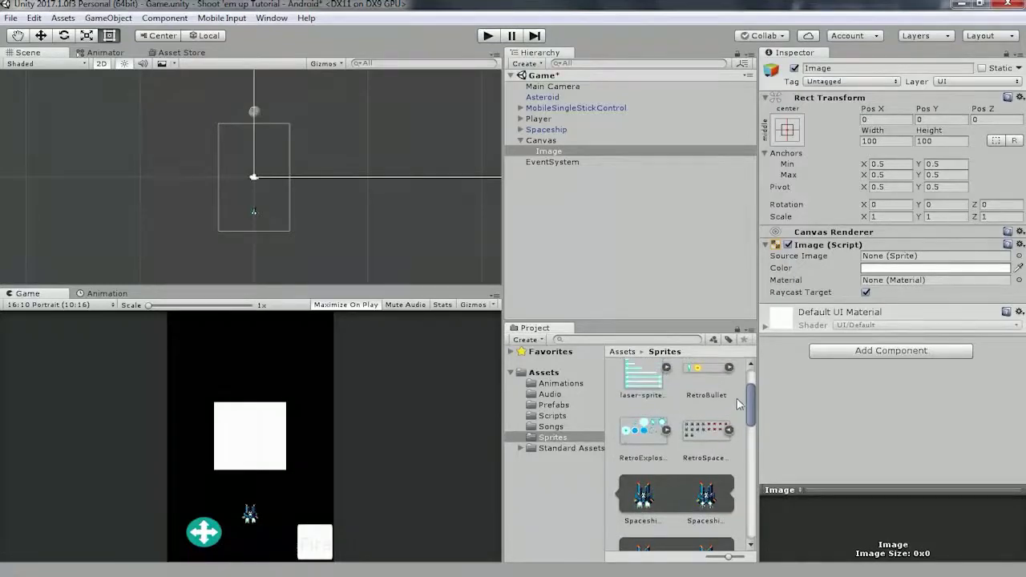
pyautogui.scroll(-5, 643, 459)
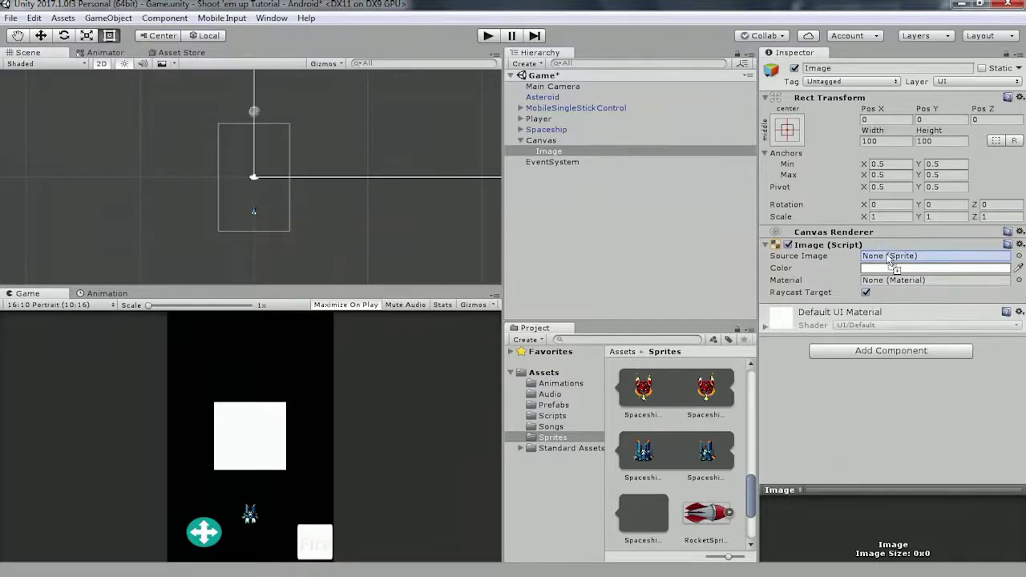
pyautogui.moveTo(643, 459); pyautogui.dragTo(894, 256)
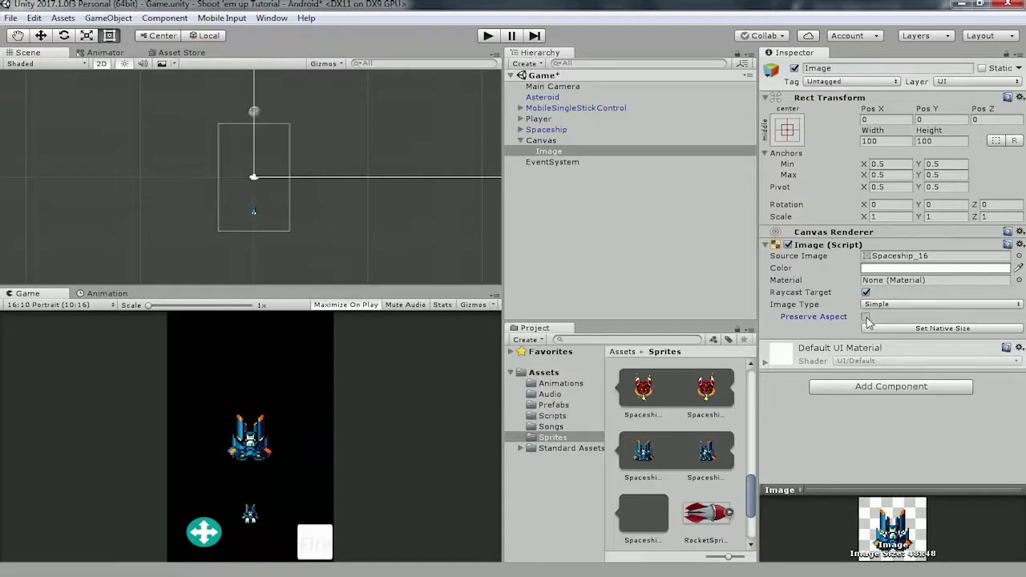
pyautogui.click(549, 150)
# - Rename the Image to Life UI and frame it in the scene view
pyautogui.click(846, 69)
pyautogui.write('Li')
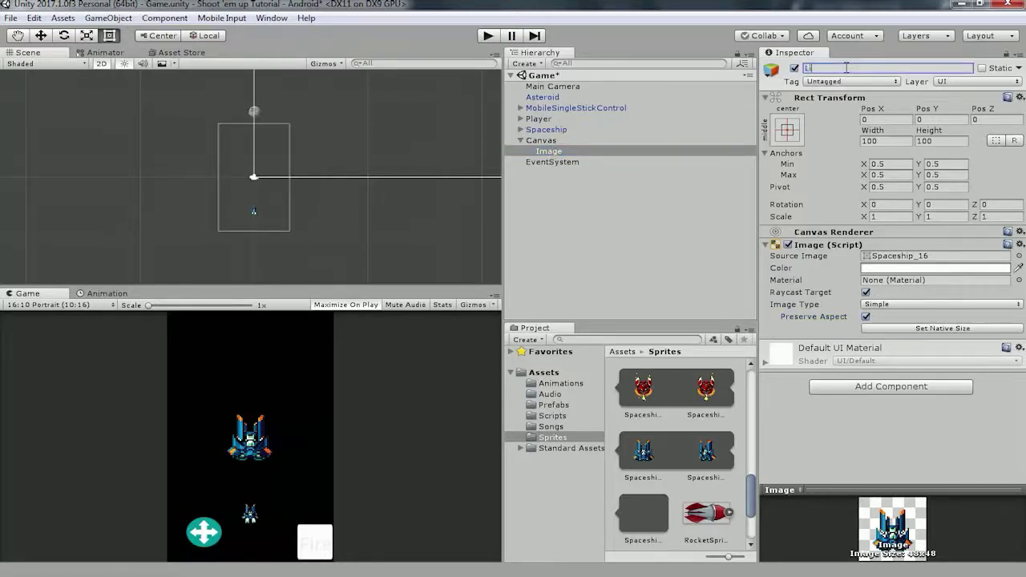
pyautogui.write('fe UI')
pyautogui.press('Return')
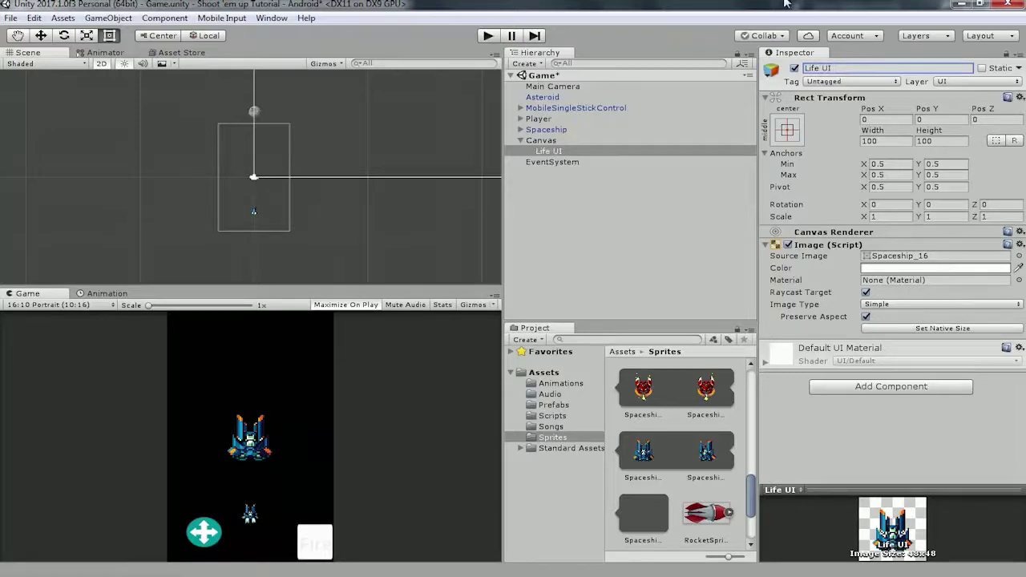
pyautogui.doubleClick(551, 153)
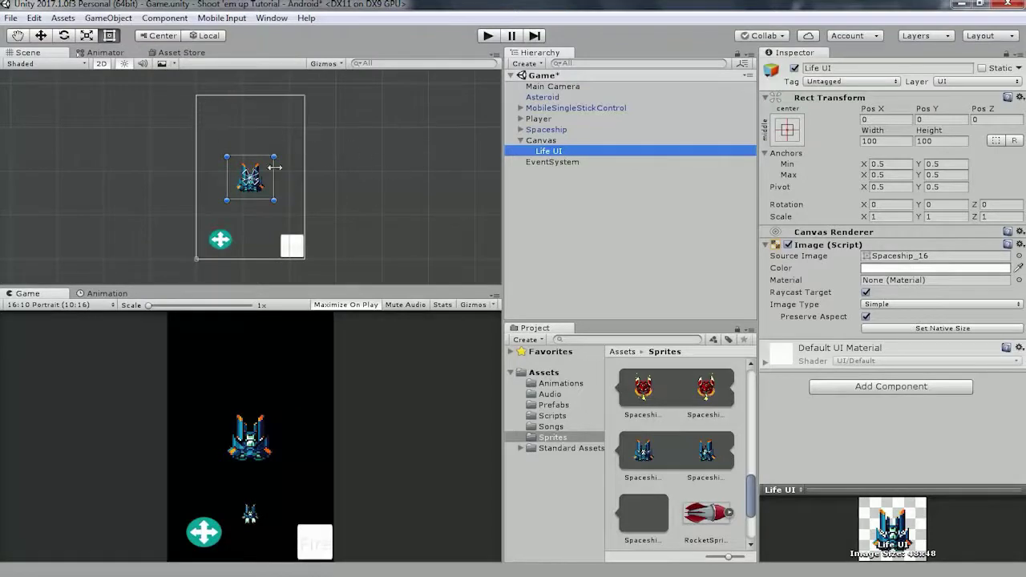
# - Move Life UI toward the canvas top-left and pull its anchors up to that corner
pyautogui.click(41, 35)
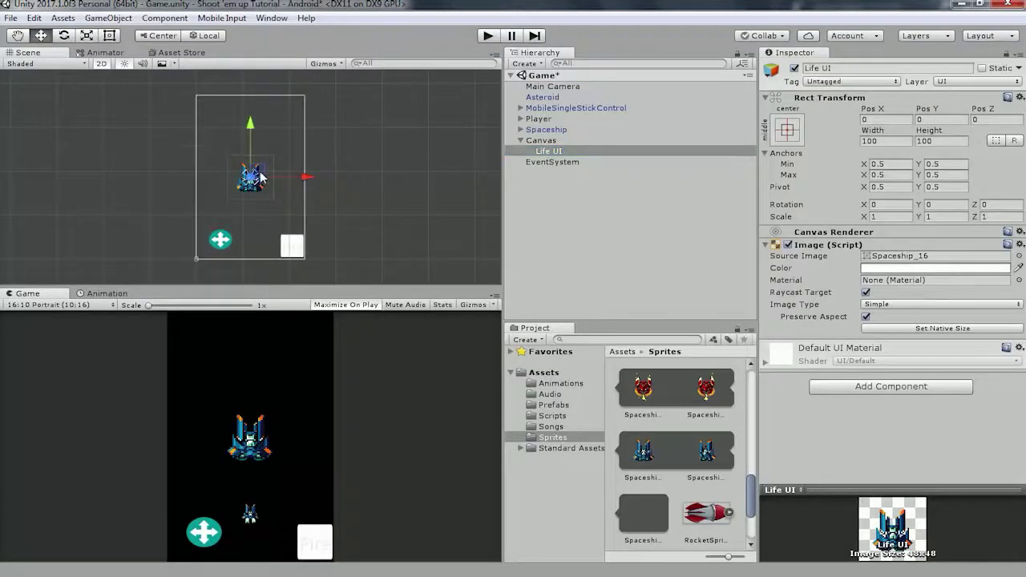
pyautogui.moveTo(261, 178); pyautogui.dragTo(232, 107)
pyautogui.scroll(2, 251, 126)
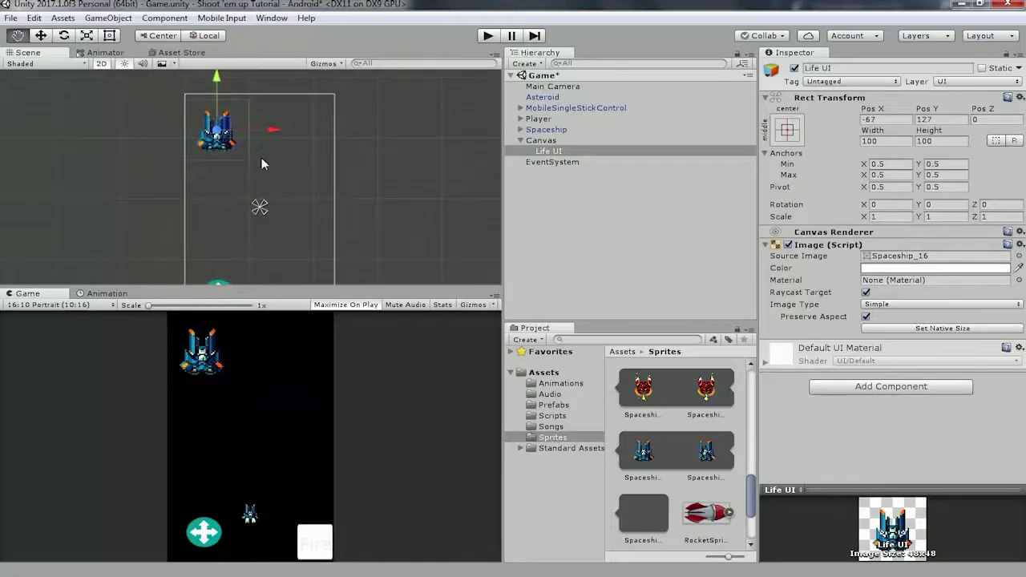
pyautogui.moveTo(260, 207); pyautogui.dragTo(259, 95)
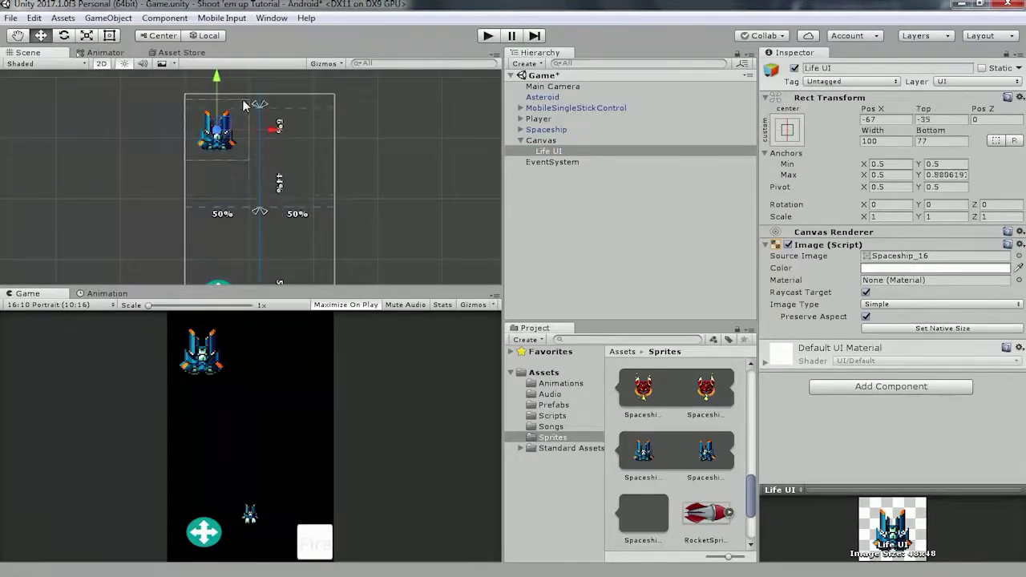
pyautogui.moveTo(259, 211); pyautogui.dragTo(186, 118)
pyautogui.scroll(5, 185, 117)
pyautogui.moveTo(241, 169); pyautogui.dragTo(298, 197, button='middle')
pyautogui.scroll(2, 297, 197)
# - Pin the Life UI anchor box to the canvas's top-left corner around the ship icon
pyautogui.press('w')
pyautogui.moveTo(245, 144); pyautogui.dragTo(232, 135)
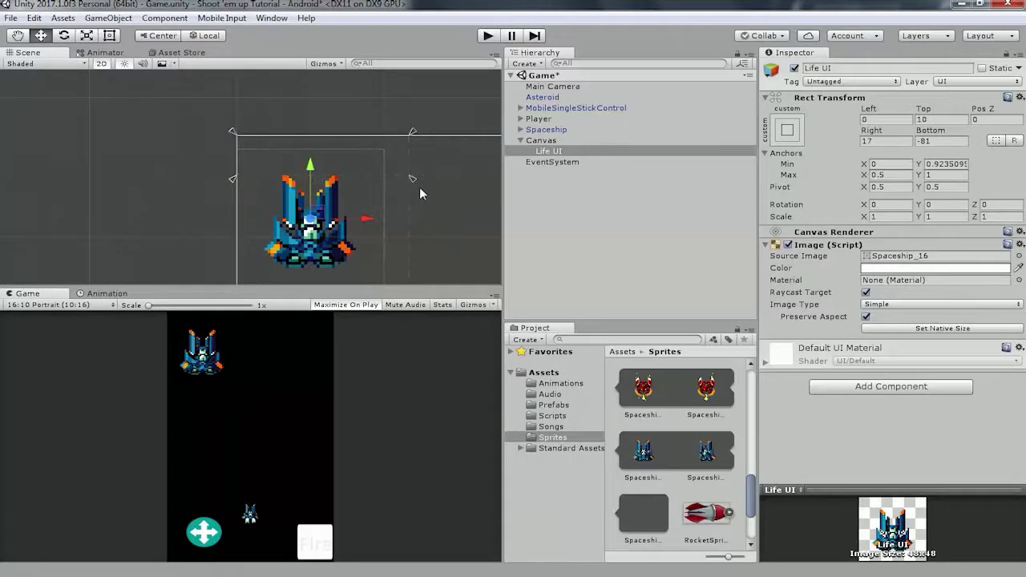
pyautogui.moveTo(412, 177); pyautogui.dragTo(316, 178)
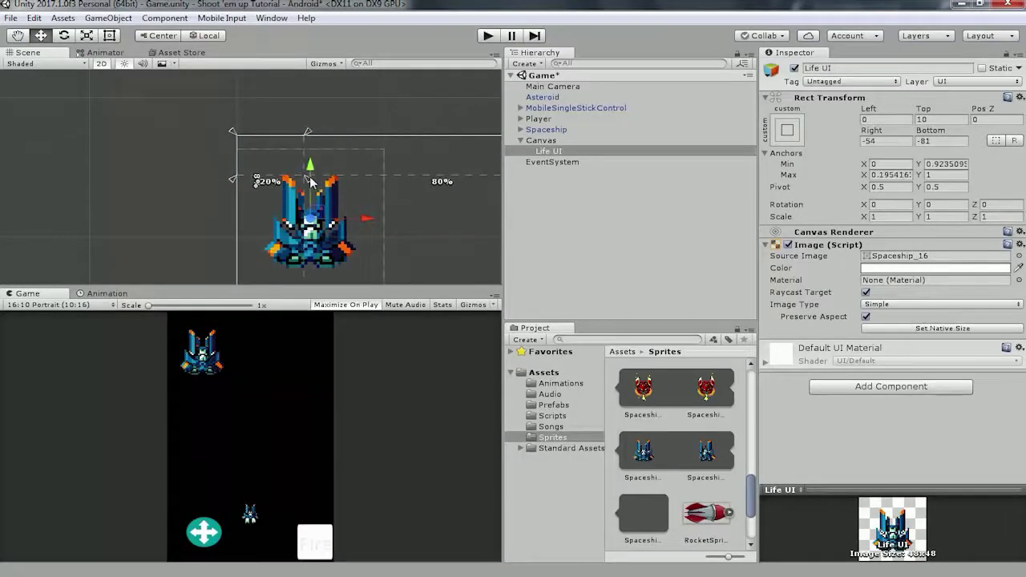
pyautogui.scroll(-2, 316, 178)
pyautogui.moveTo(316, 178); pyautogui.dragTo(277, 184)
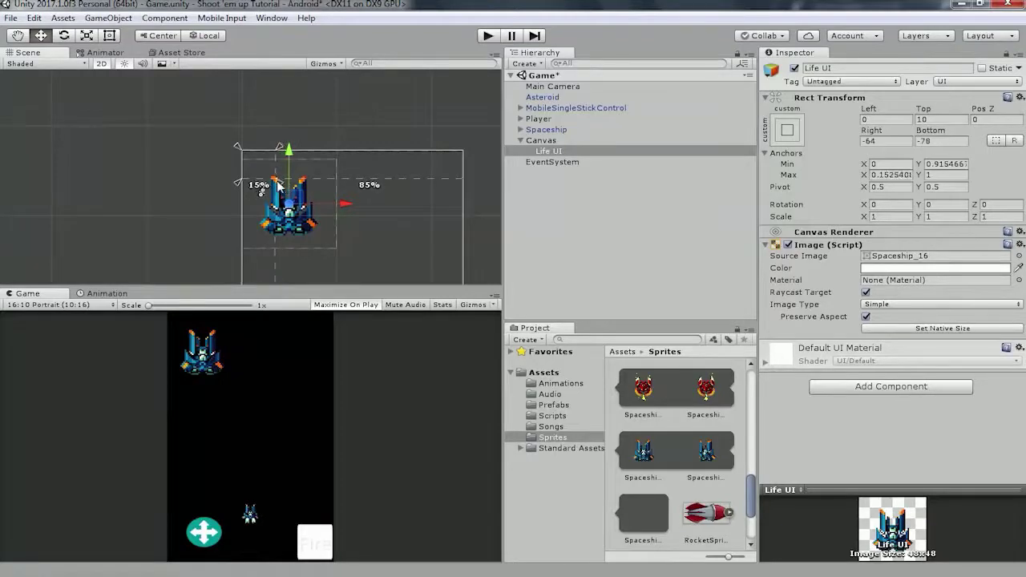
pyautogui.moveTo(277, 185); pyautogui.dragTo(278, 187)
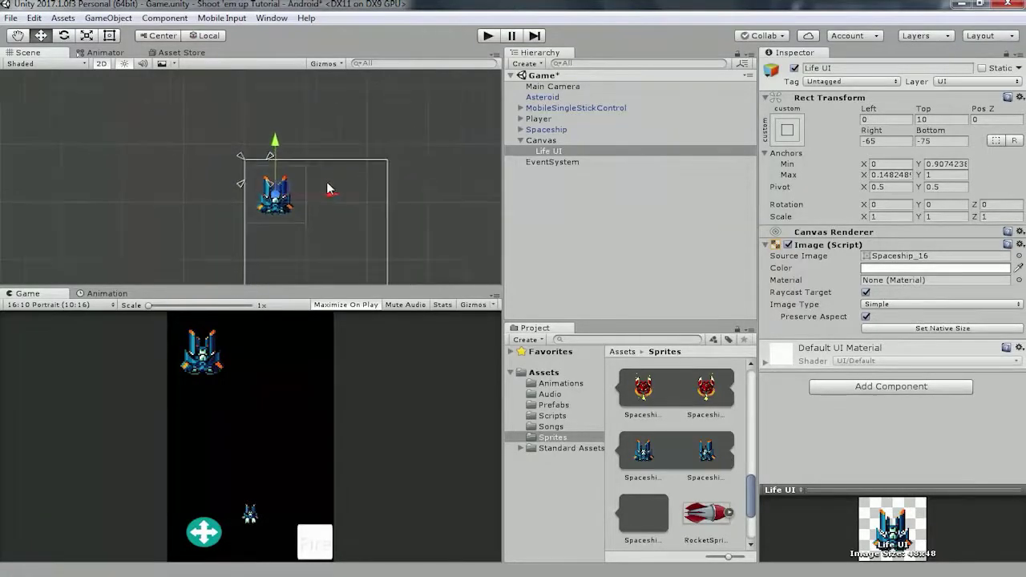
pyautogui.scroll(2, 334, 193)
# - Set Life UI's Right, Top and Bottom offsets to 0 and play-test the icon
pyautogui.click(889, 139)
pyautogui.write('0')
pyautogui.click(953, 119)
pyautogui.write('0')
pyautogui.click(946, 141)
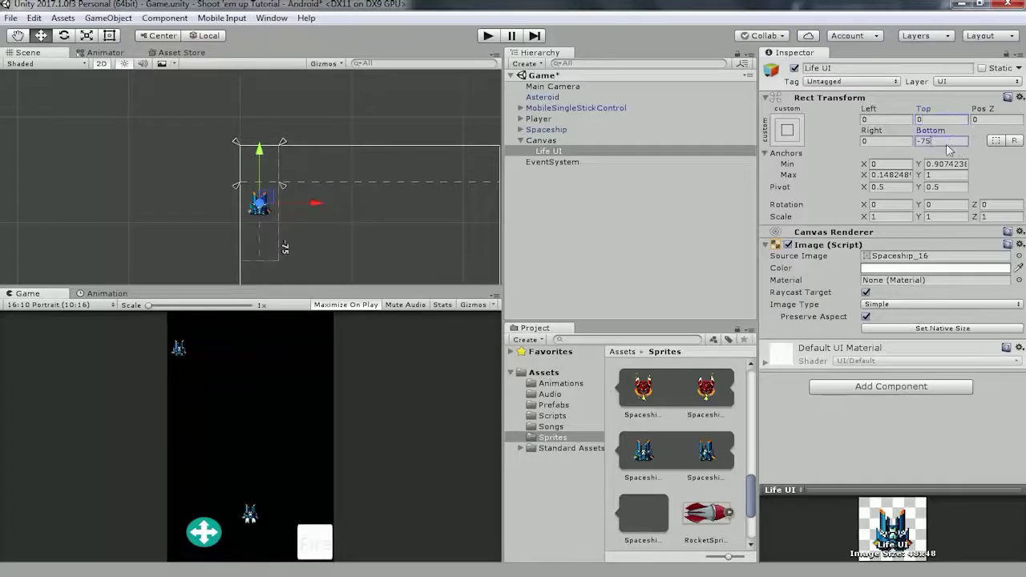
pyautogui.write('0')
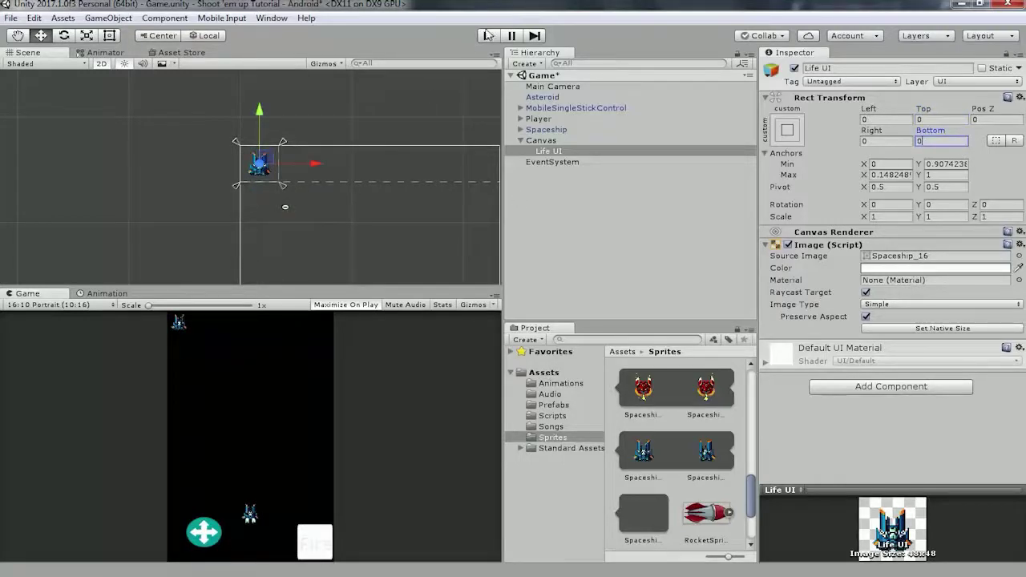
pyautogui.click(487, 36)
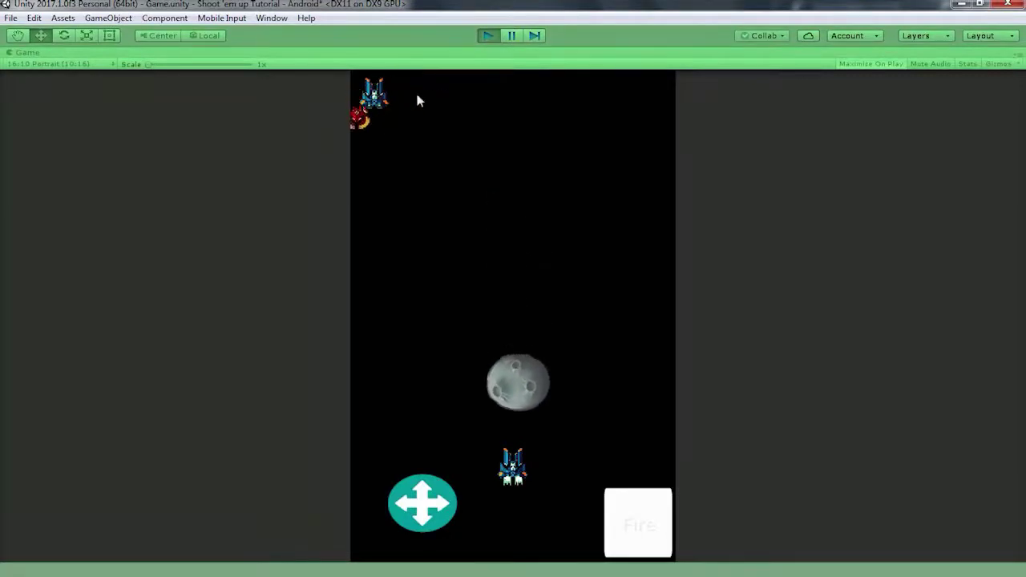
# - Stop Play mode and fit the Life UI anchors tightly to its corner box
pyautogui.click(488, 35)
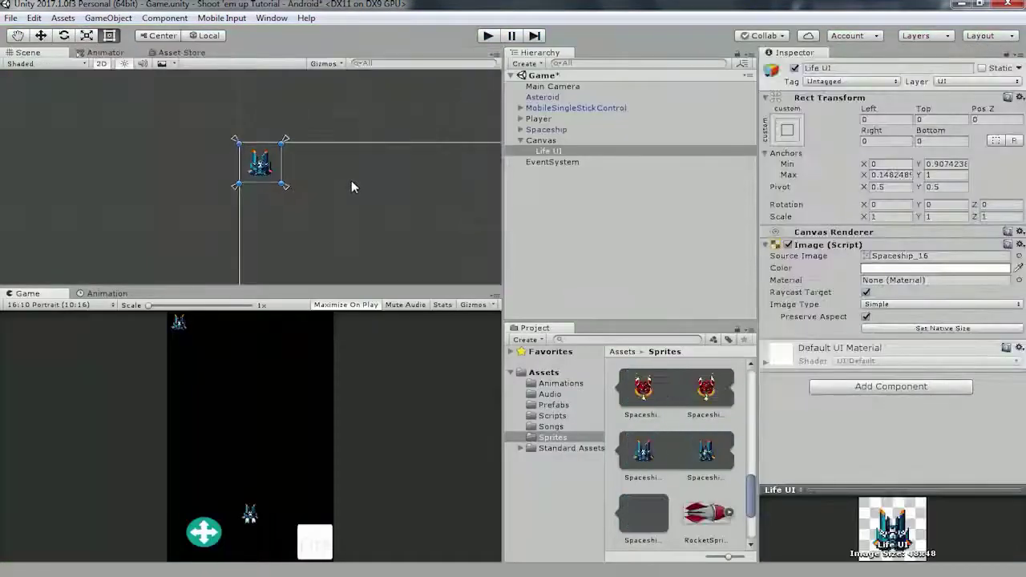
pyautogui.moveTo(288, 185); pyautogui.dragTo(295, 197)
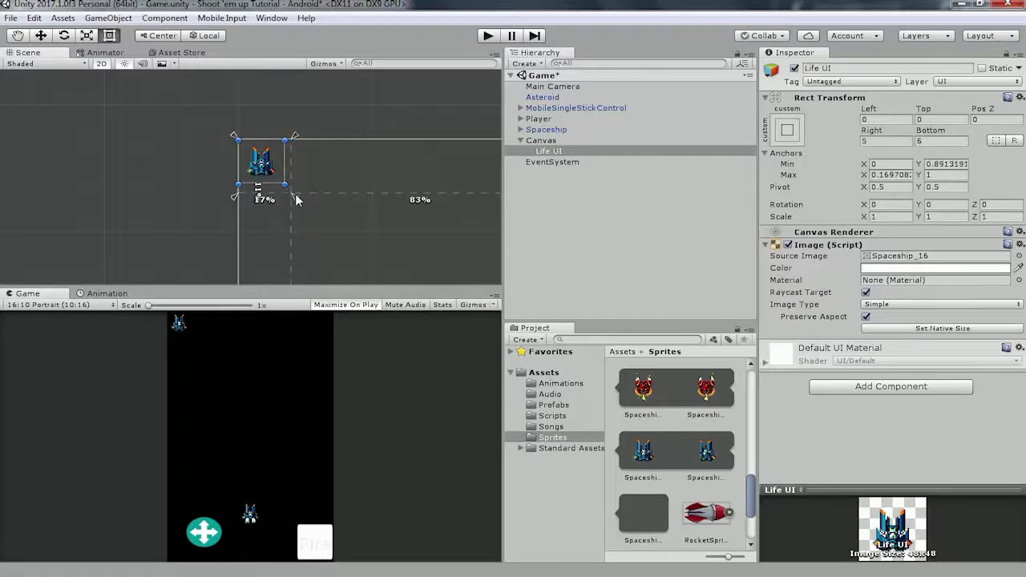
pyautogui.moveTo(295, 198); pyautogui.dragTo(297, 198)
# - Zero Life UI's Right and Bottom offsets and run a quick play test
pyautogui.click(892, 141)
pyautogui.write('0')
pyautogui.press('Tab')
pyautogui.write('0')
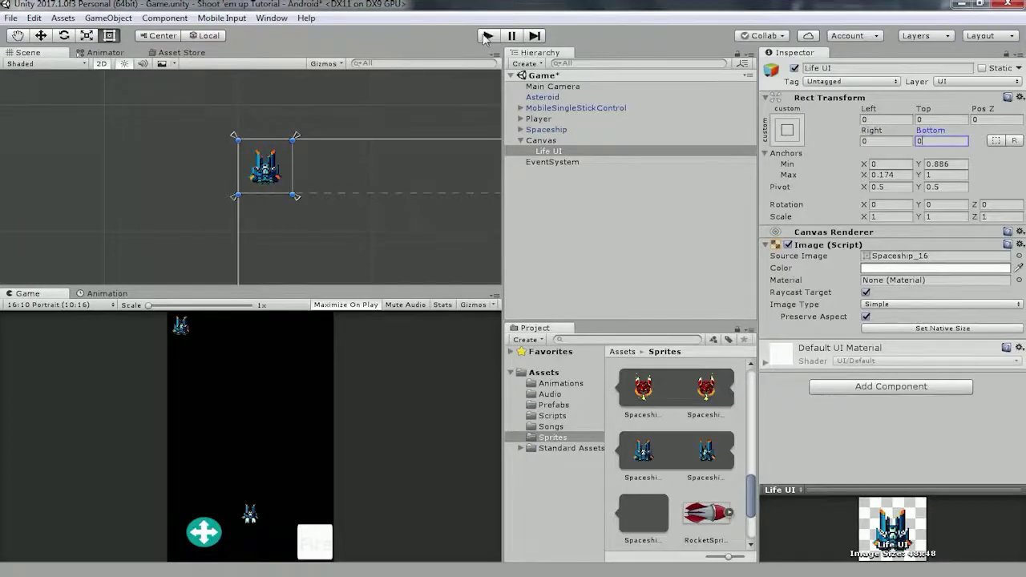
pyautogui.click(487, 36)
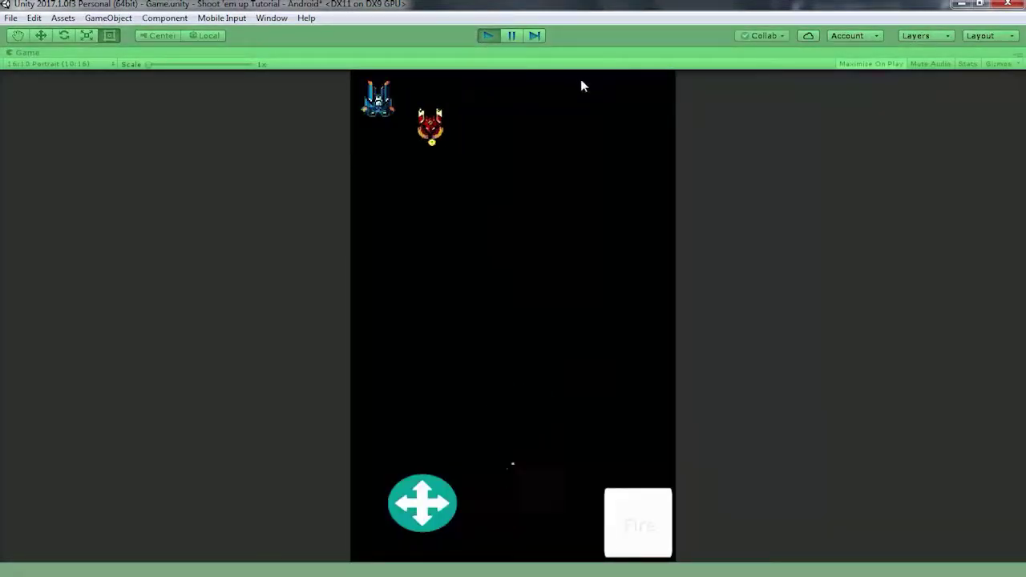
pyautogui.hotkey('ctrl', 'p')
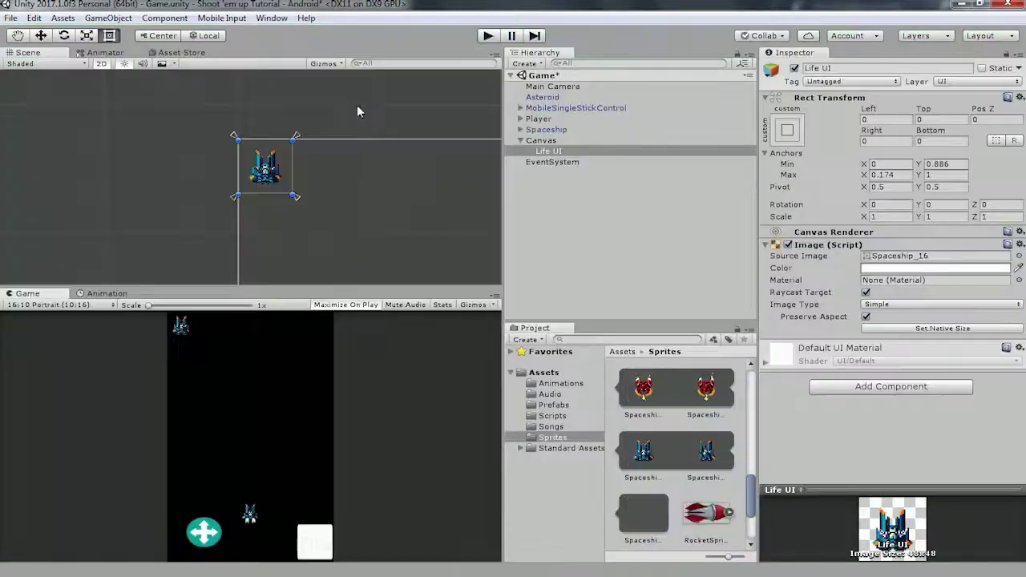
pyautogui.rightClick(548, 152)
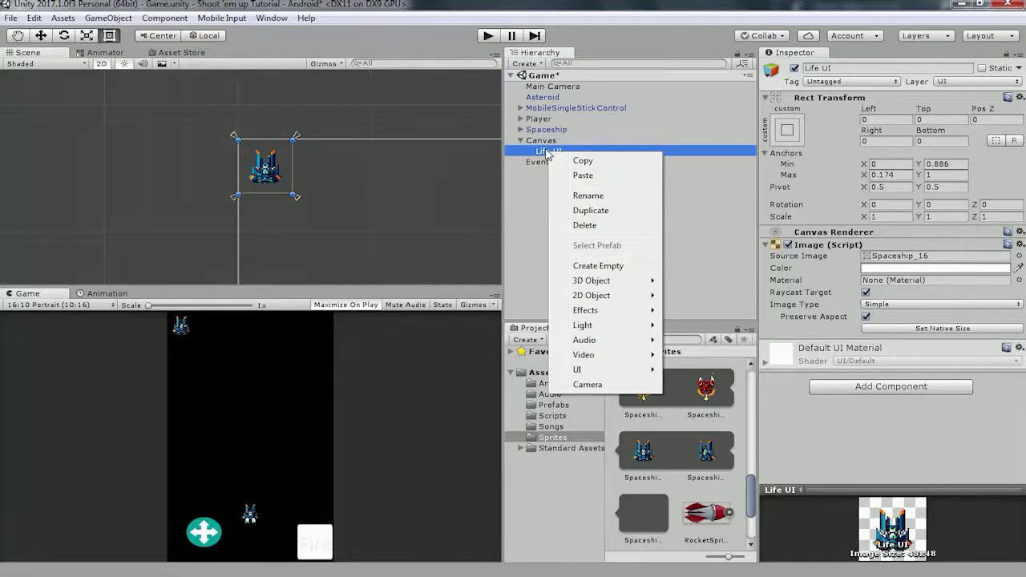
# - Add a UI Text child under Life UI showing '0', coloured white, font size 32
pyautogui.moveTo(600, 370)
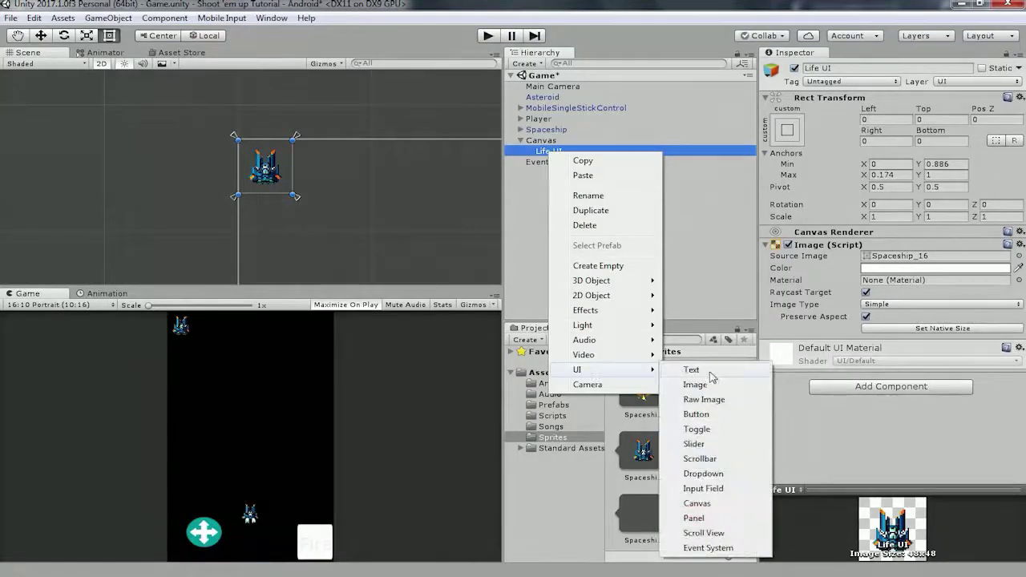
pyautogui.click(693, 372)
pyautogui.write('0')
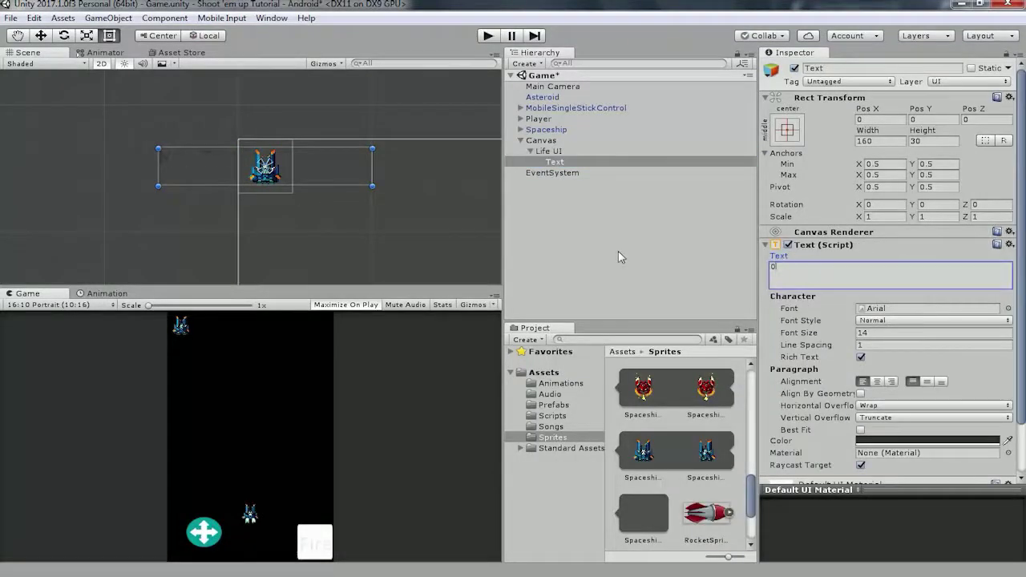
pyautogui.click(888, 441)
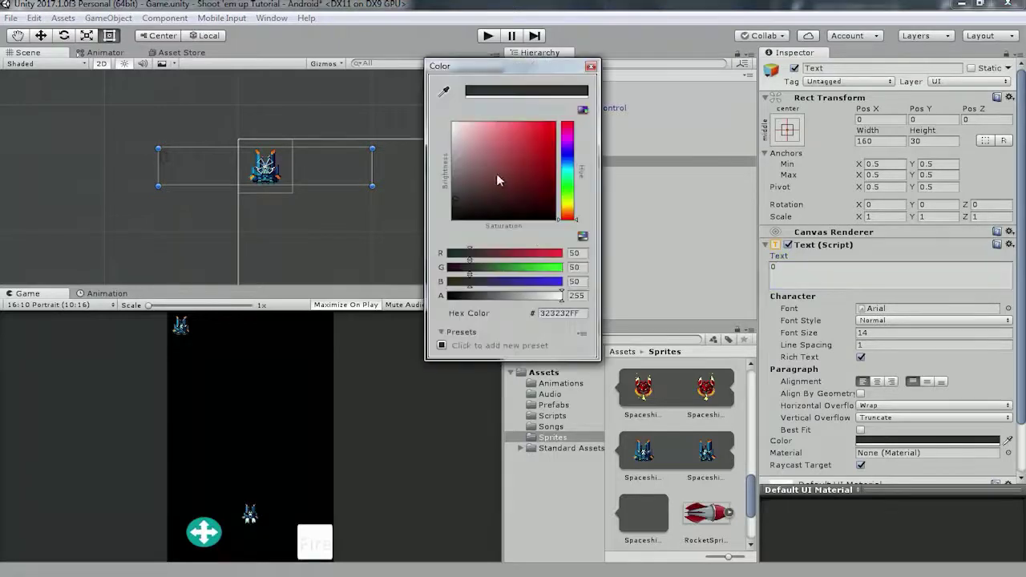
pyautogui.moveTo(489, 173); pyautogui.dragTo(396, 75)
pyautogui.click(591, 65)
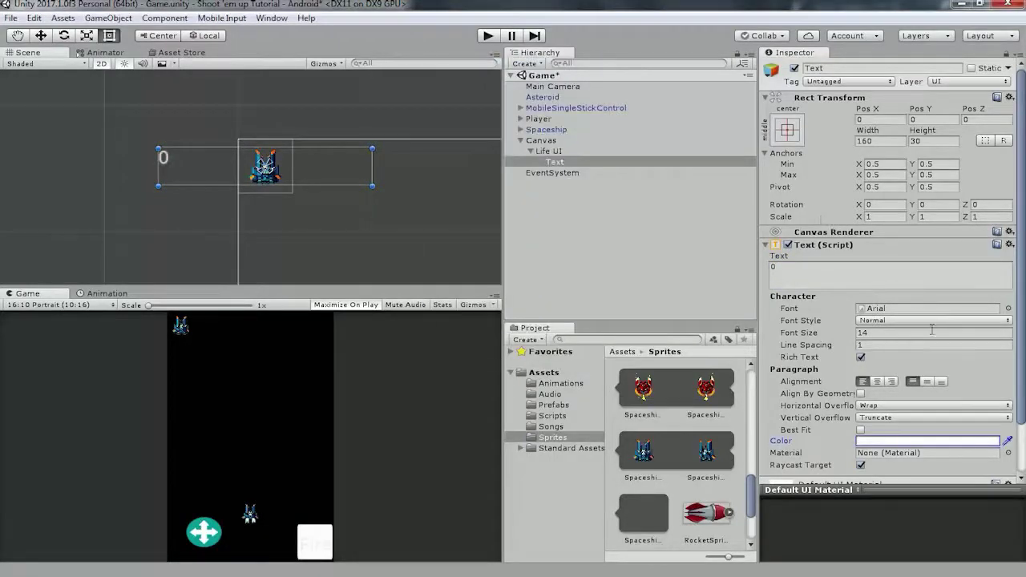
pyautogui.click(902, 332)
pyautogui.write('32')
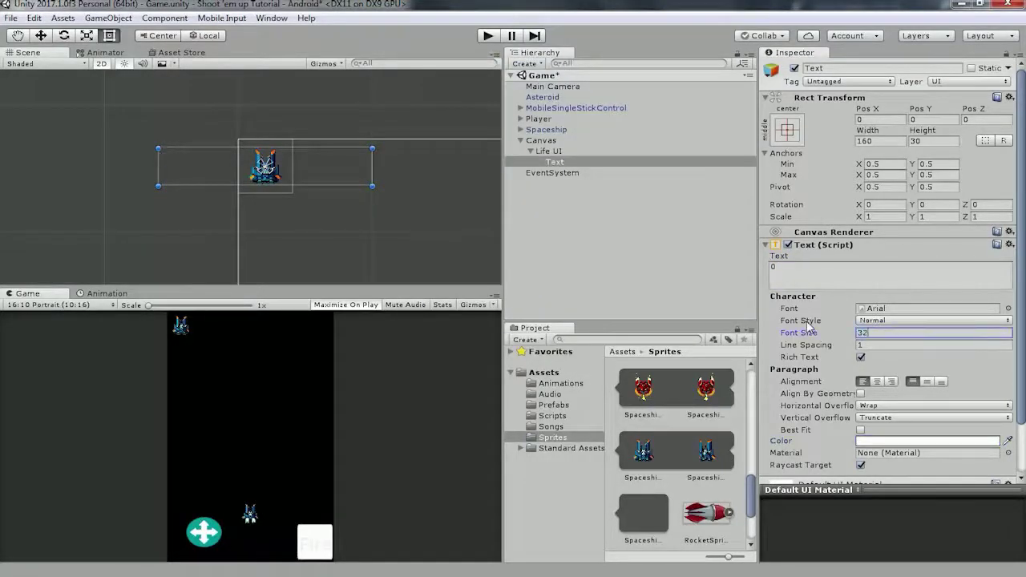
# - Resize the text rect and place it just right of the ship icon
pyautogui.scroll(3, 412, 210)
pyautogui.scroll(2, 420, 212)
pyautogui.moveTo(374, 120); pyautogui.dragTo(374, 109)
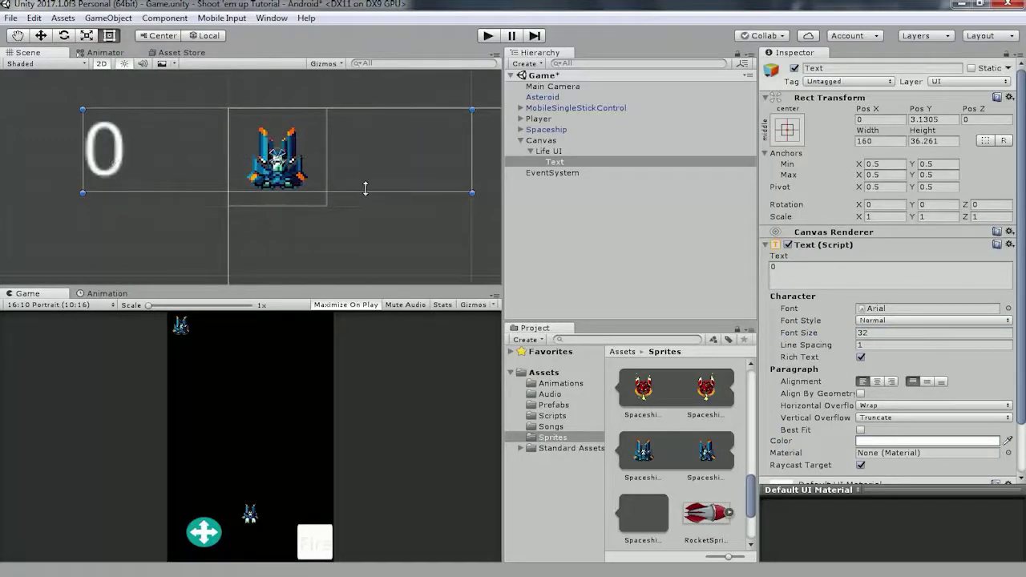
pyautogui.moveTo(374, 189); pyautogui.dragTo(374, 207)
pyautogui.moveTo(83, 149); pyautogui.dragTo(324, 156)
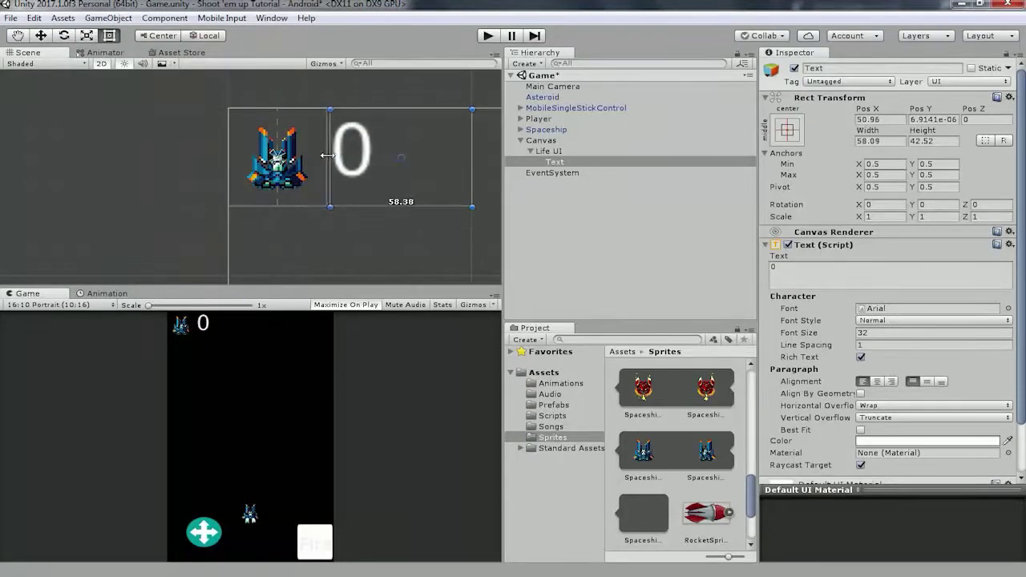
pyautogui.moveTo(472, 150); pyautogui.dragTo(414, 150)
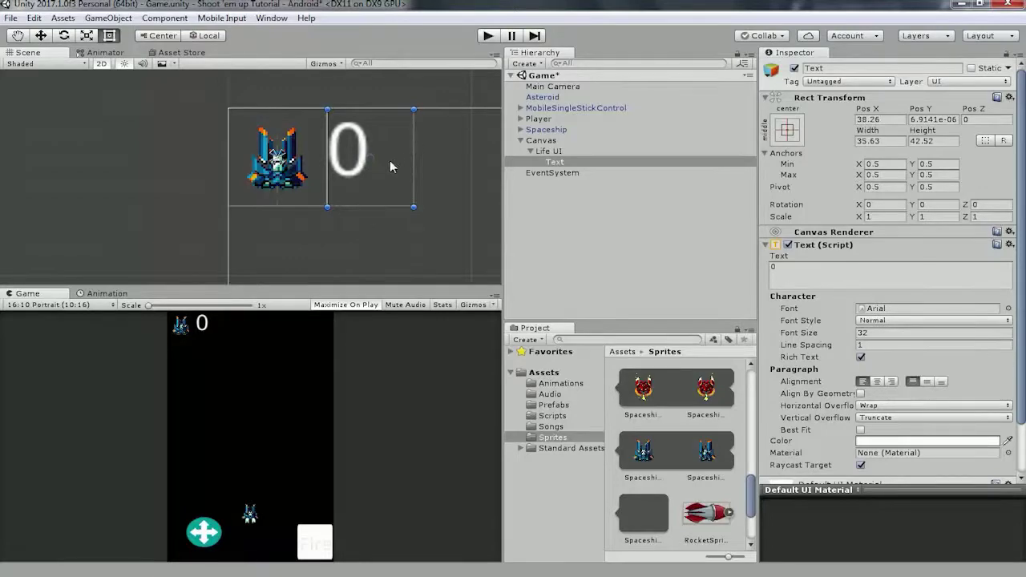
# - Right-align the '0' in its box, checking the result in Play mode
pyautogui.click(877, 382)
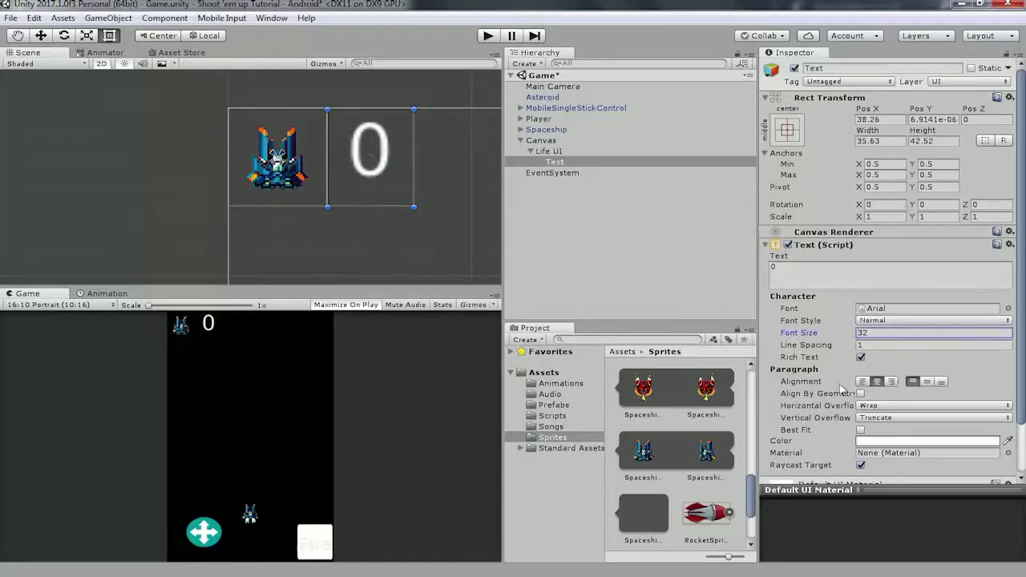
pyautogui.click(488, 36)
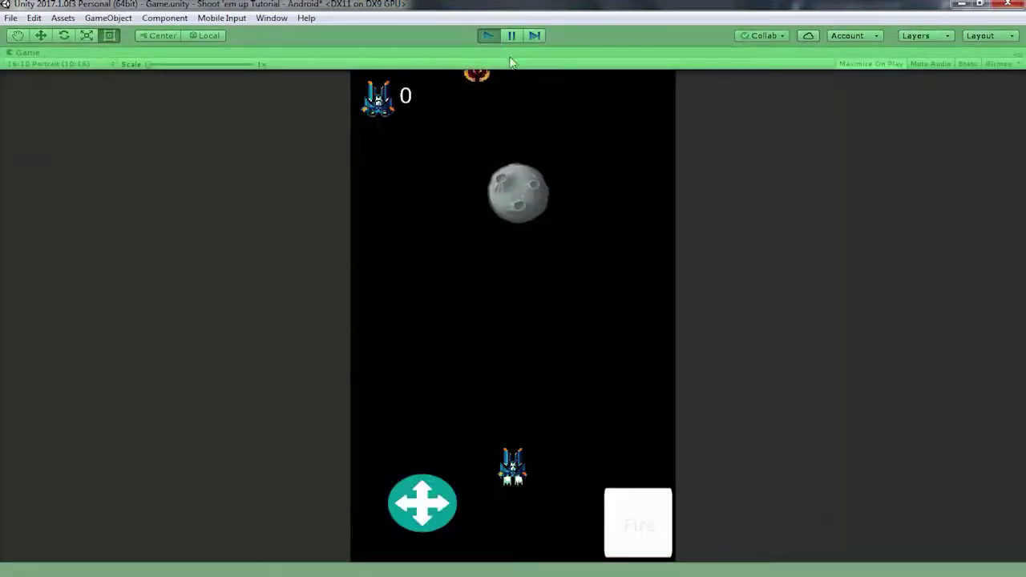
pyautogui.click(491, 36)
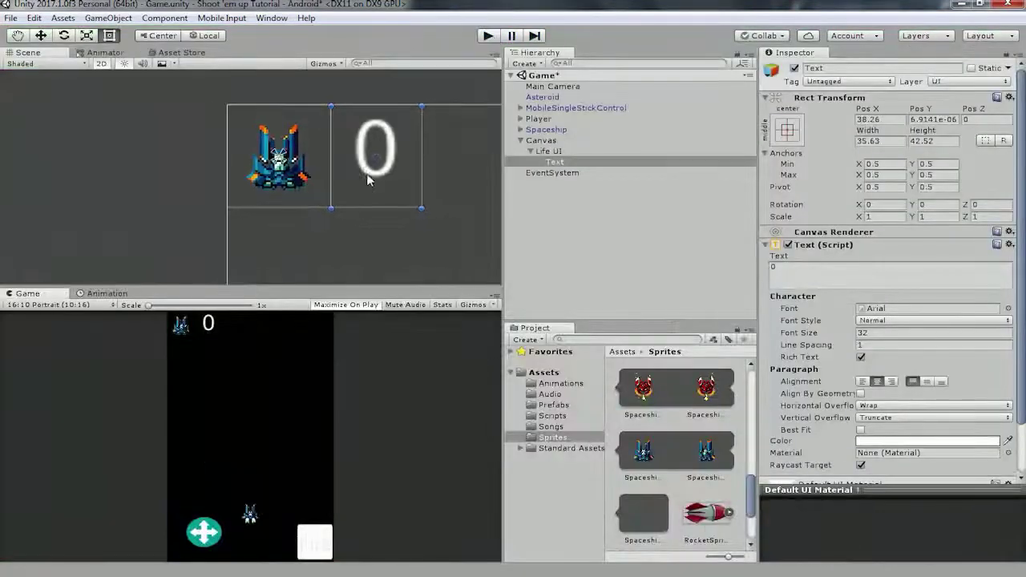
pyautogui.click(892, 382)
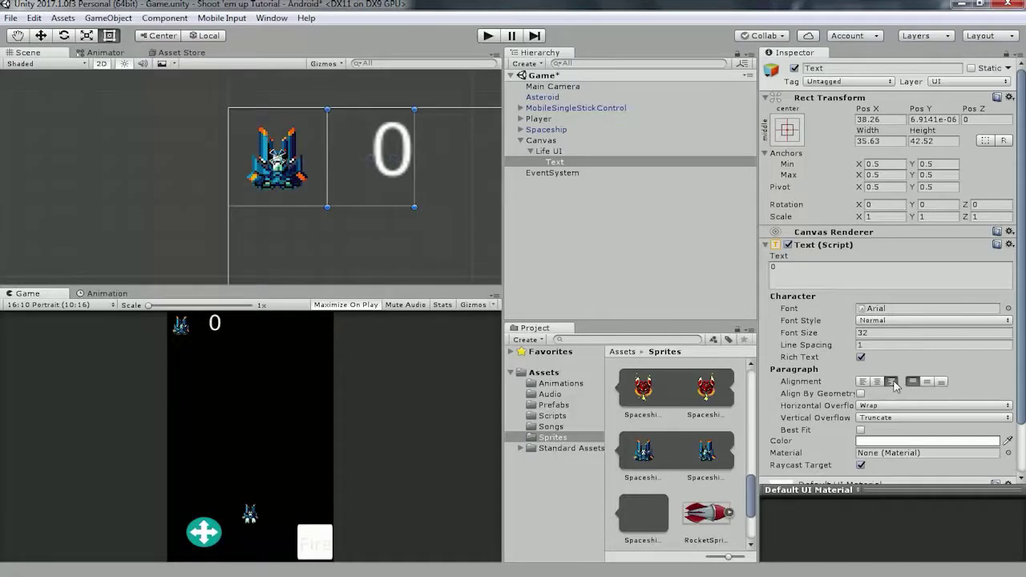
pyautogui.click(489, 35)
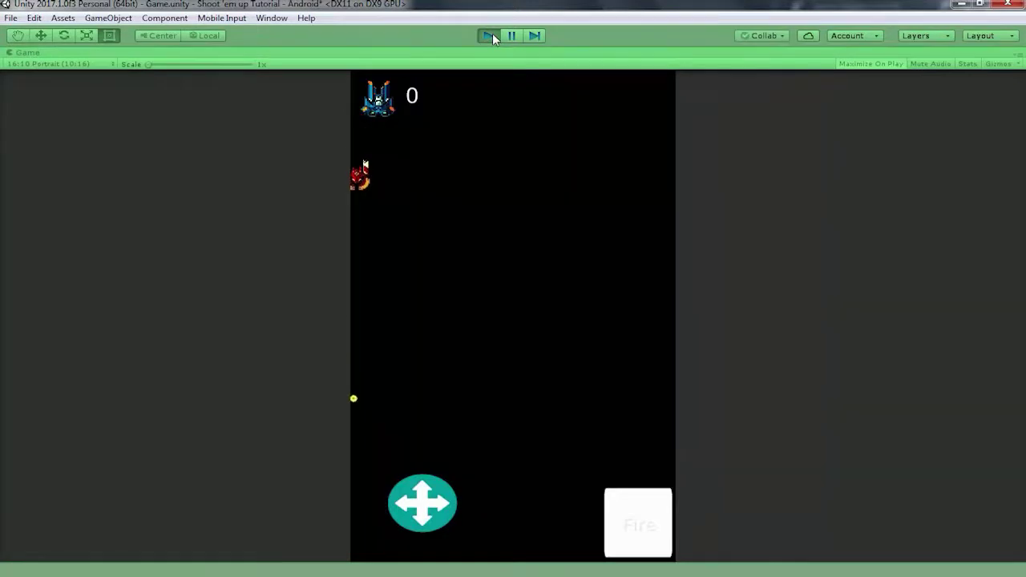
pyautogui.click(493, 35)
pyautogui.click(832, 68)
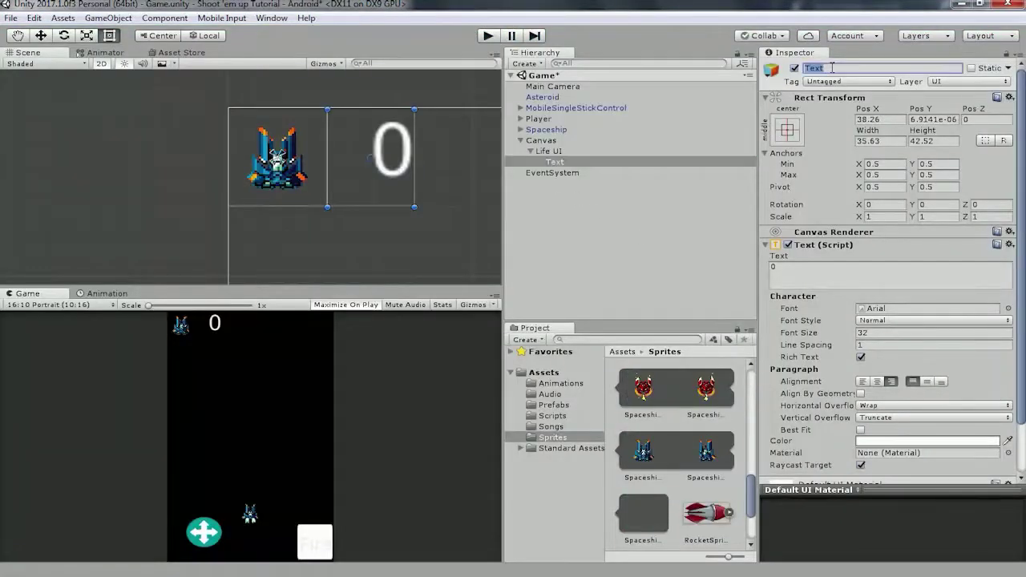
# - Rename the text to 'Lives Text', collapse Life UI, and show the Scripts folder
pyautogui.write('Lives Text')
pyautogui.press('Return')
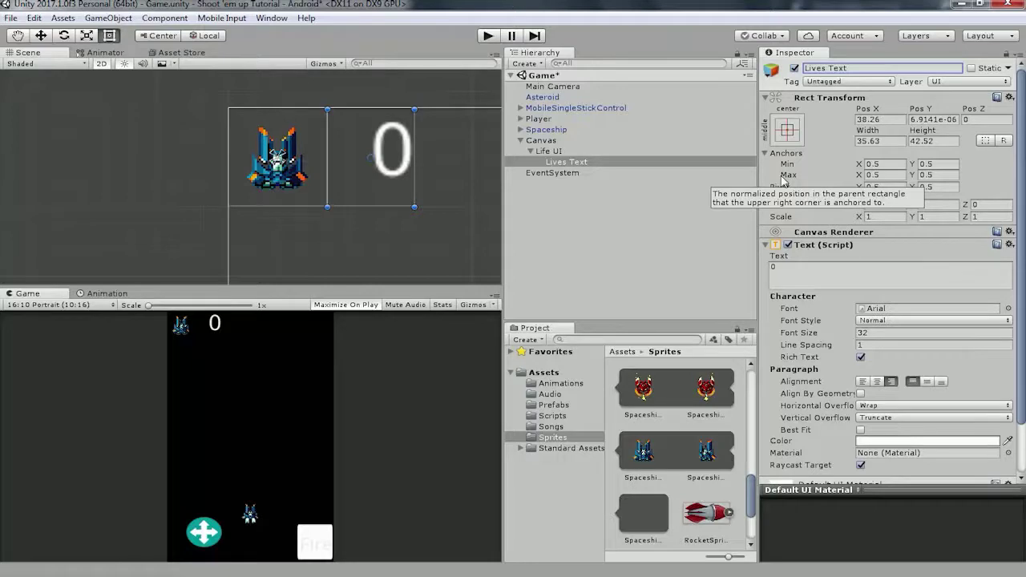
pyautogui.click(529, 153)
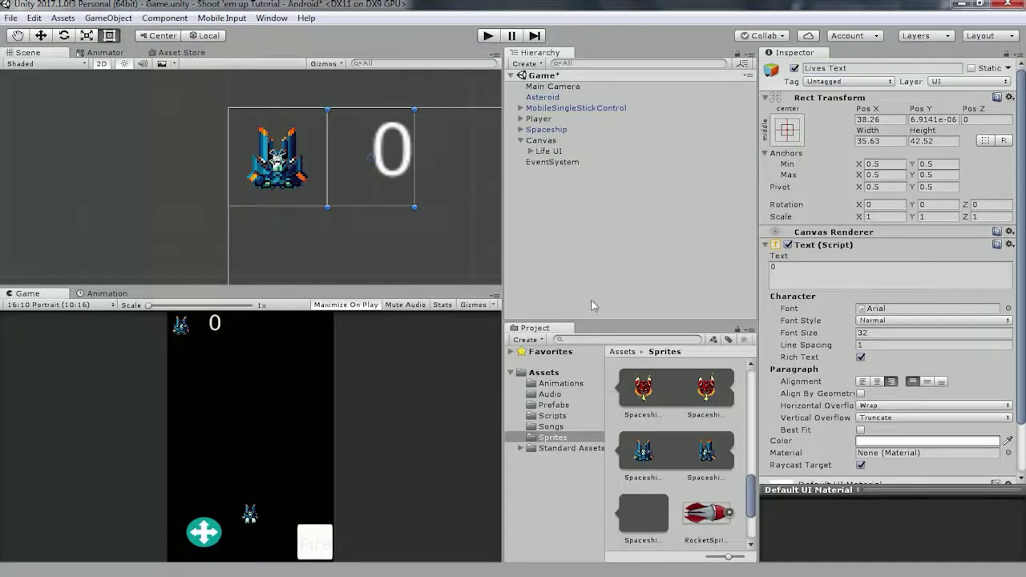
pyautogui.click(553, 415)
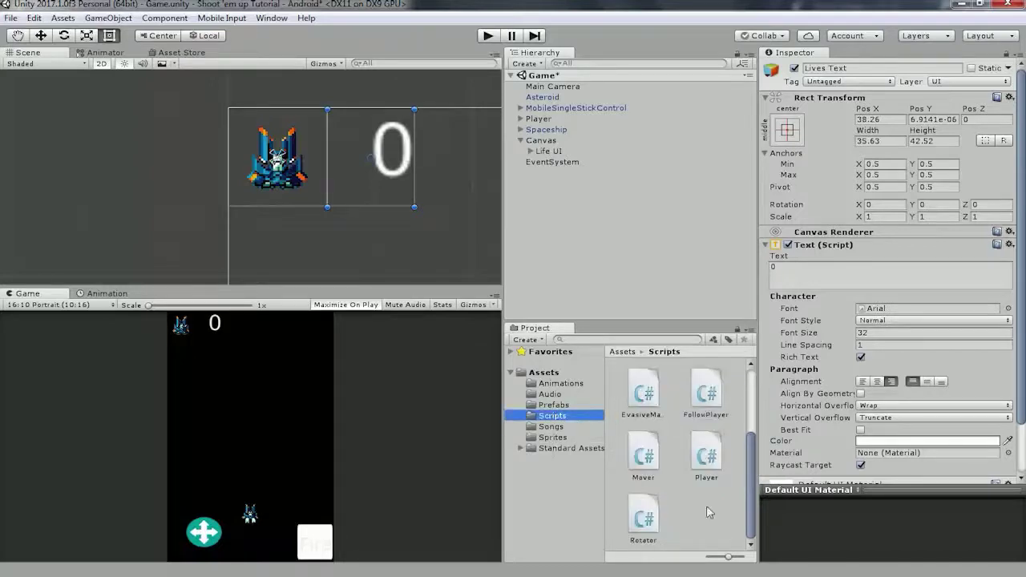
# - Create a C# script named LevelController in Scripts and open it in Visual Studio
pyautogui.rightClick(711, 519)
pyautogui.moveTo(752, 266)
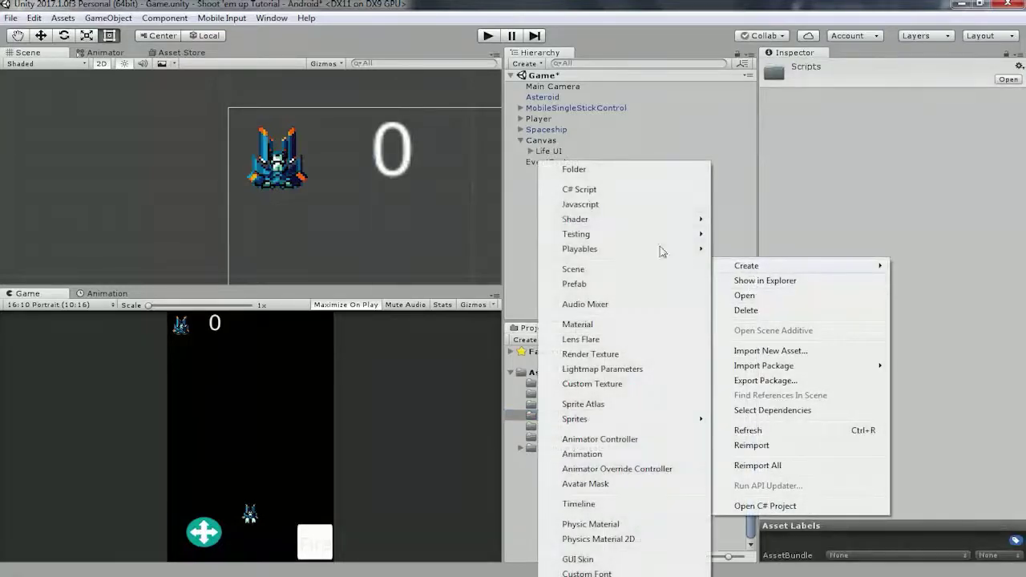
pyautogui.click(574, 190)
pyautogui.write('Le')
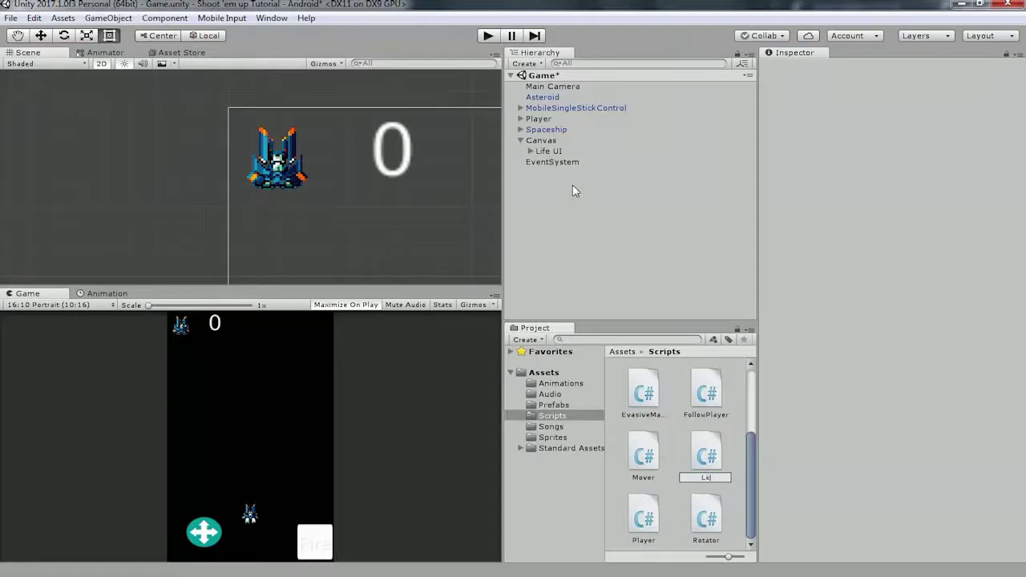
pyautogui.write('velController')
pyautogui.press('Return')
pyautogui.doubleClick(656, 467)
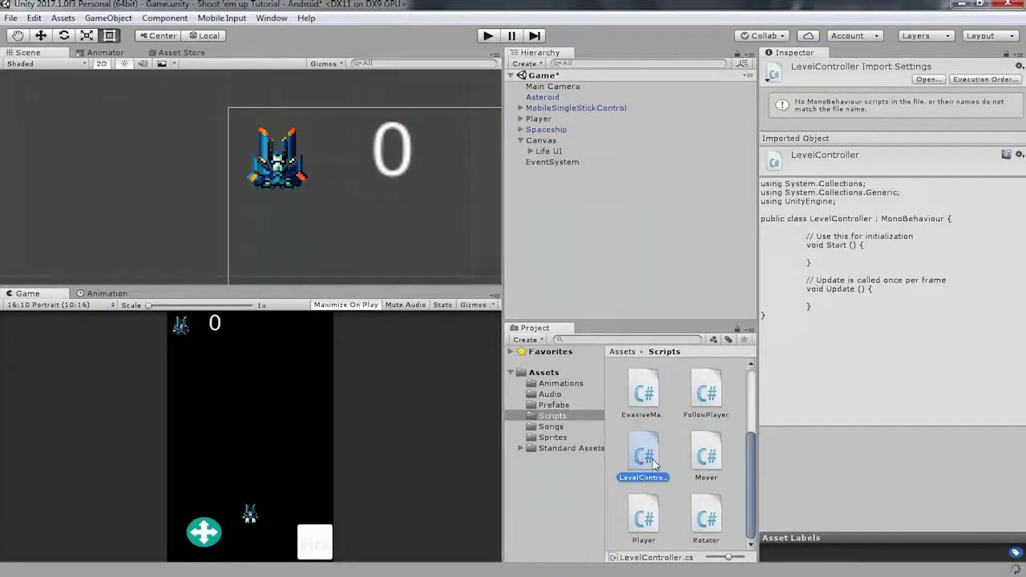
pyautogui.click(460, 330)
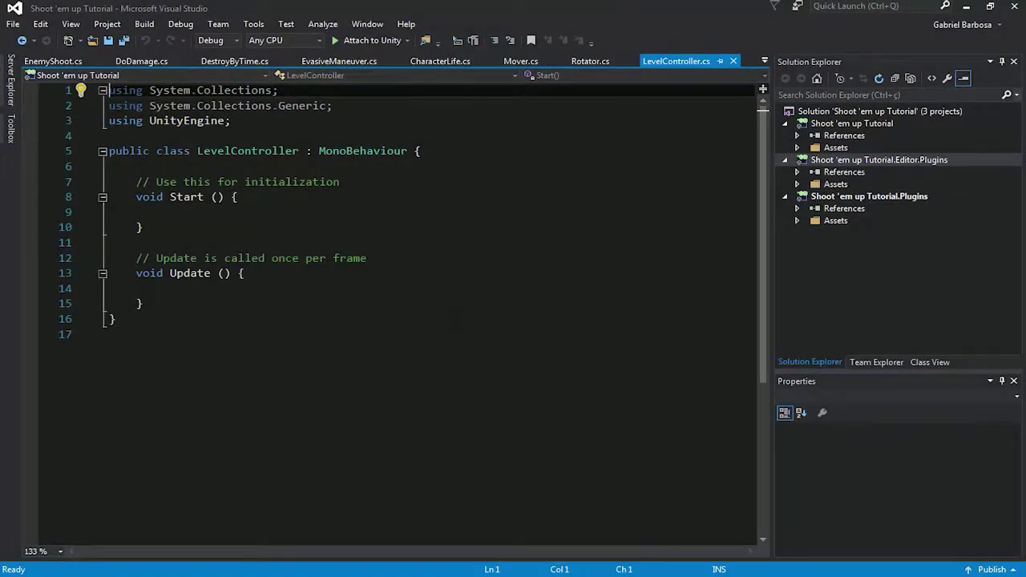
# - Add 'using UnityEngine.UI;' below the existing using statements
pyautogui.click(236, 126)
pyautogui.press('Return')
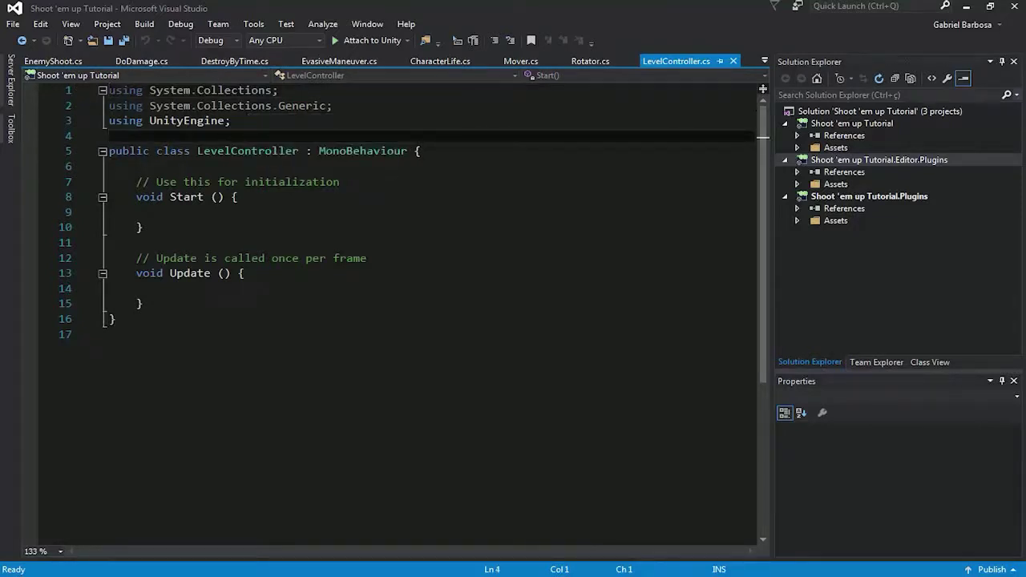
pyautogui.write('using unity')
pyautogui.press('Down')
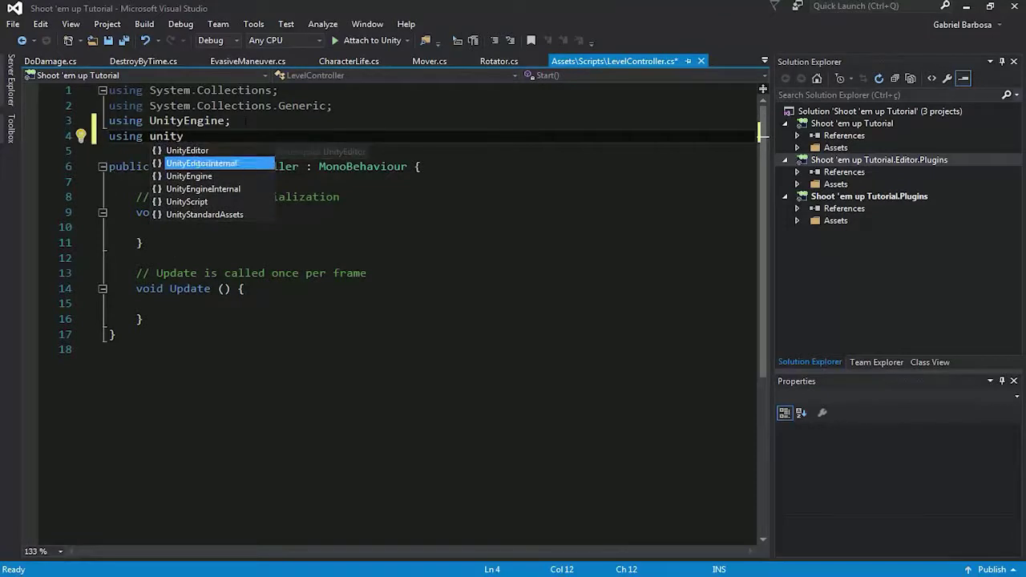
pyautogui.press('Down')
pyautogui.press('Tab')
pyautogui.write('.ui;')
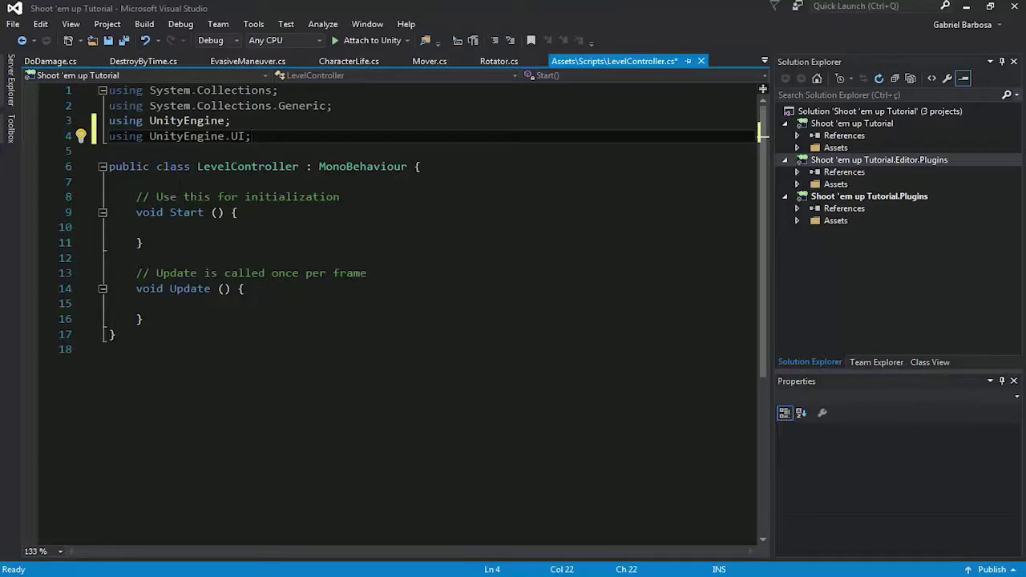
# - Declare 'public static LevelController levelController;' at the top of the class
pyautogui.press('Down')
pyautogui.press('Down')
pyautogui.press('Down')
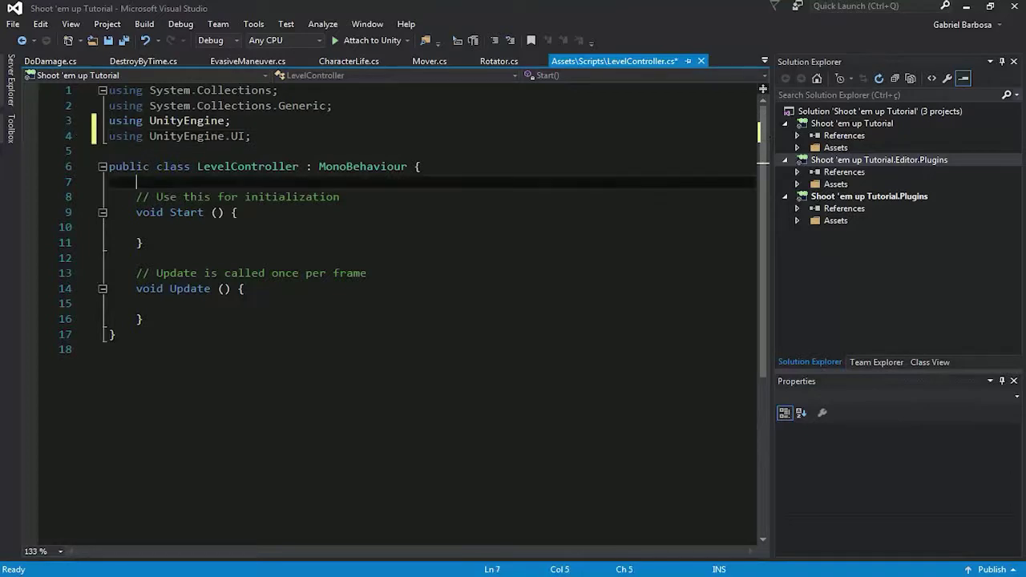
pyautogui.press('Return')
pyautogui.press('Return')
pyautogui.press('Up')
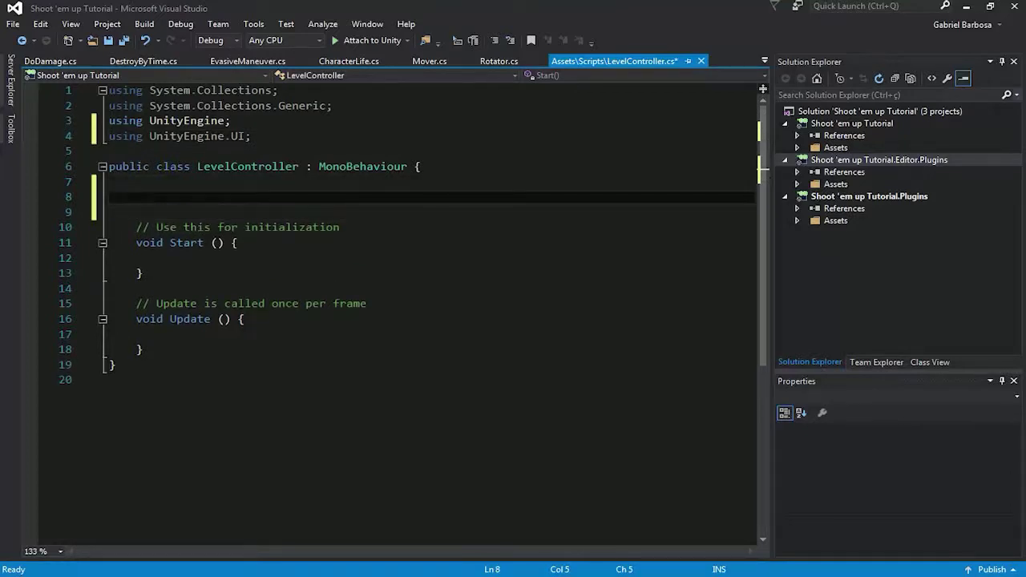
pyautogui.write('public s')
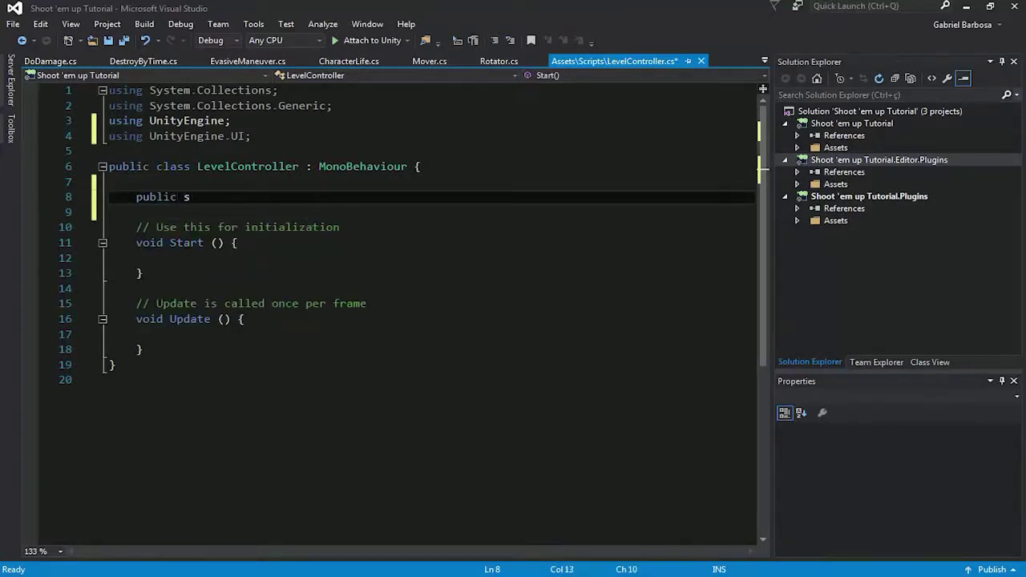
pyautogui.write('t')
pyautogui.press('Tab')
pyautogui.write('leve')
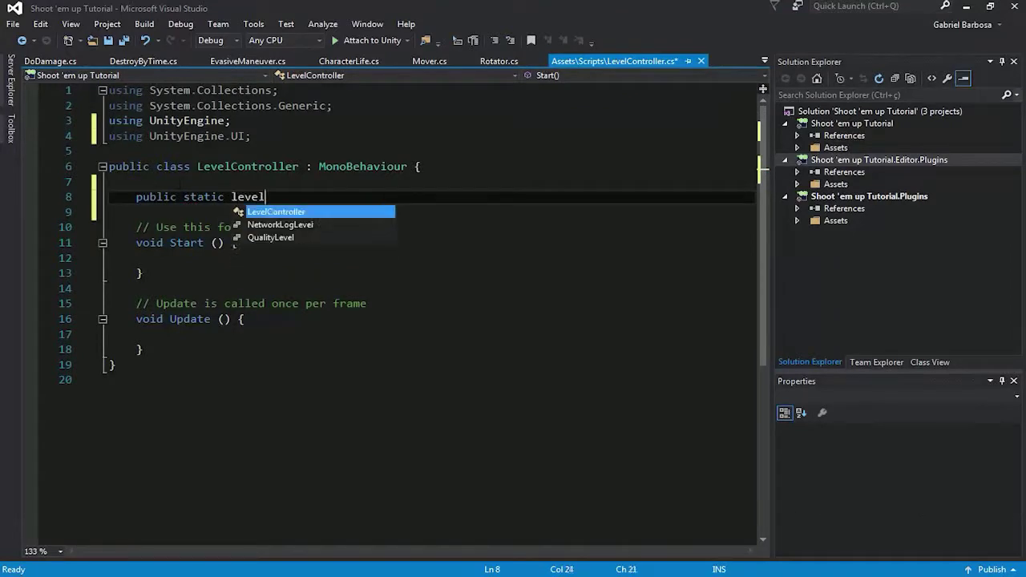
pyautogui.press('Tab')
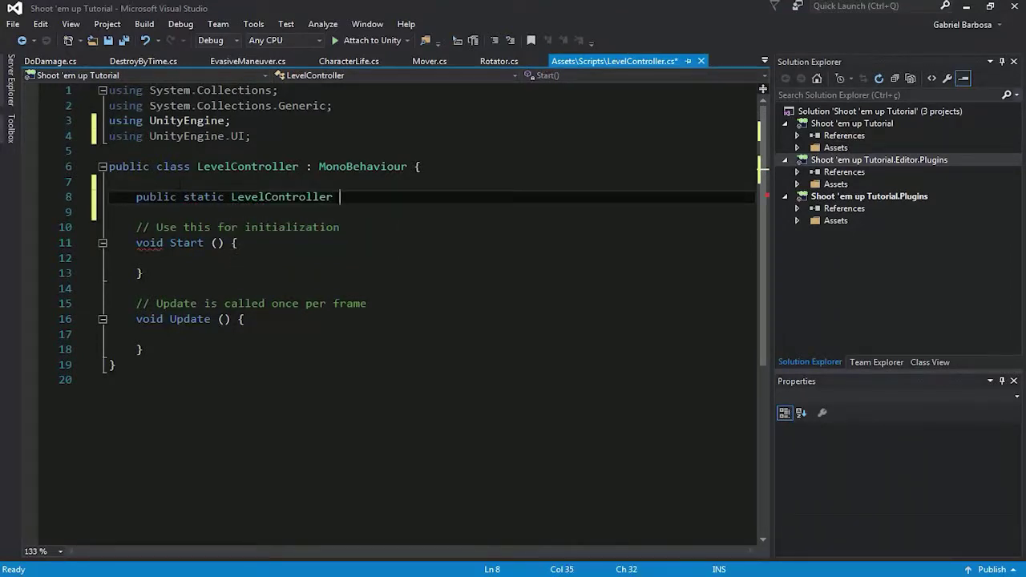
pyautogui.write('levelController;')
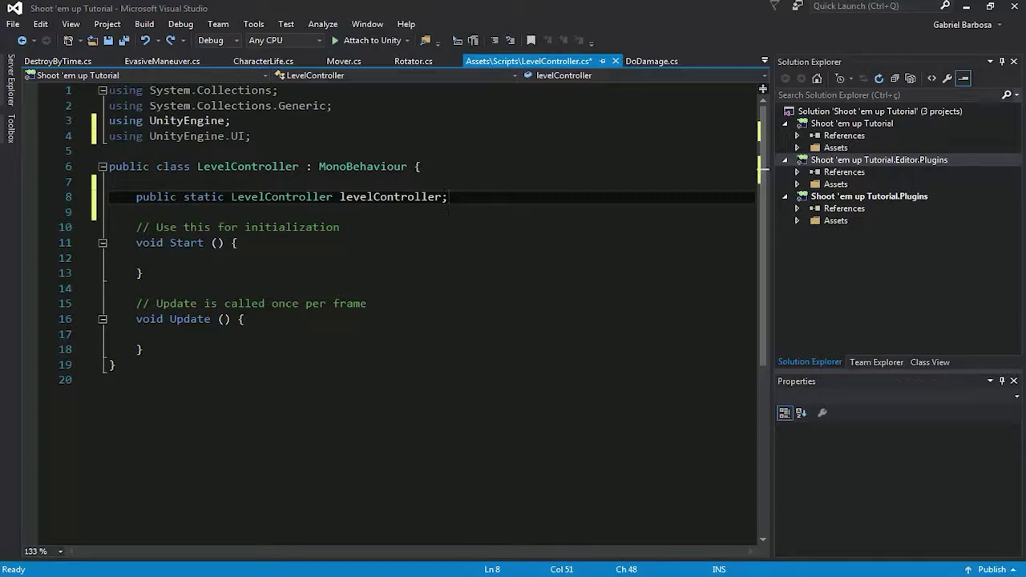
pyautogui.click(163, 257)
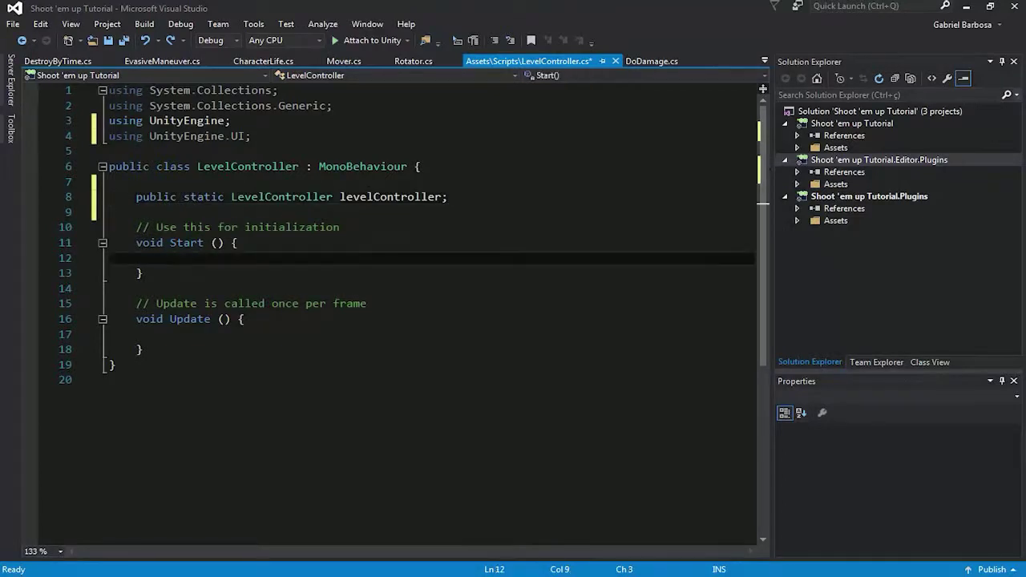
# - Assign 'levelController = this;' in Start() and declare 'public Text livesText;'
pyautogui.press('Return')
pyautogui.press('Return')
pyautogui.press('Up')
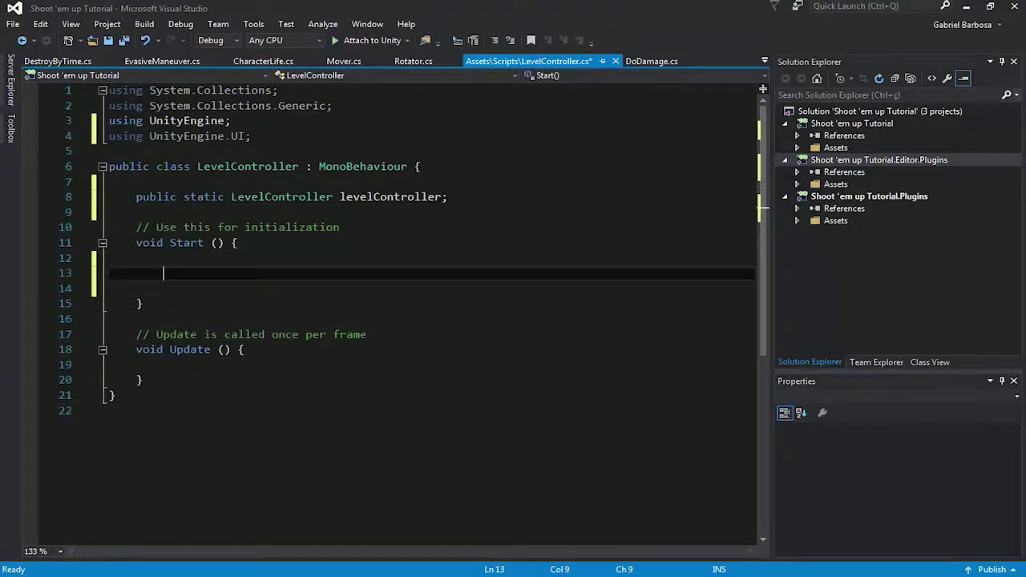
pyautogui.write('lev')
pyautogui.write(' = this;')
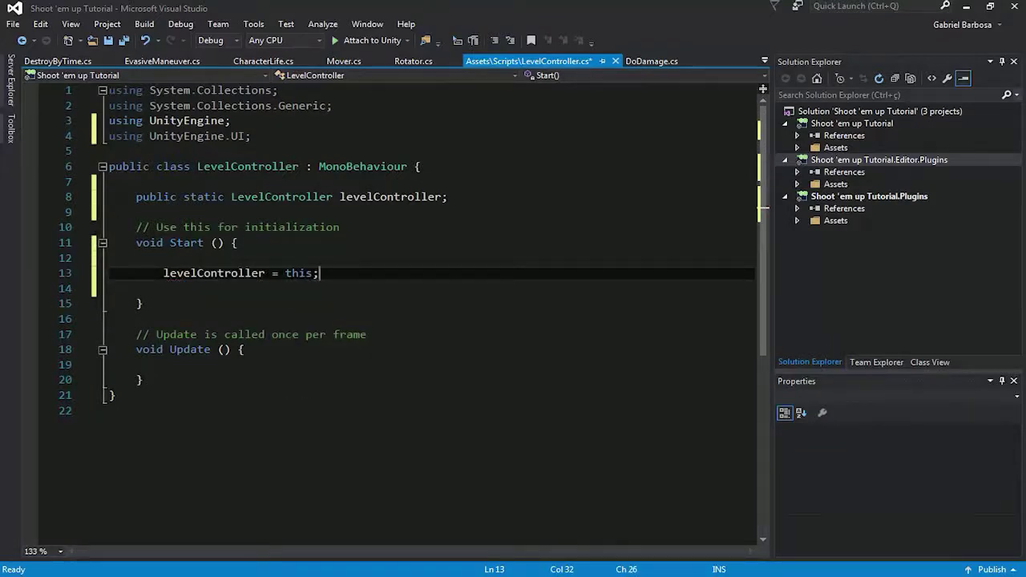
pyautogui.click(449, 196)
pyautogui.press('Return')
pyautogui.press('Return')
pyautogui.write('public tex')
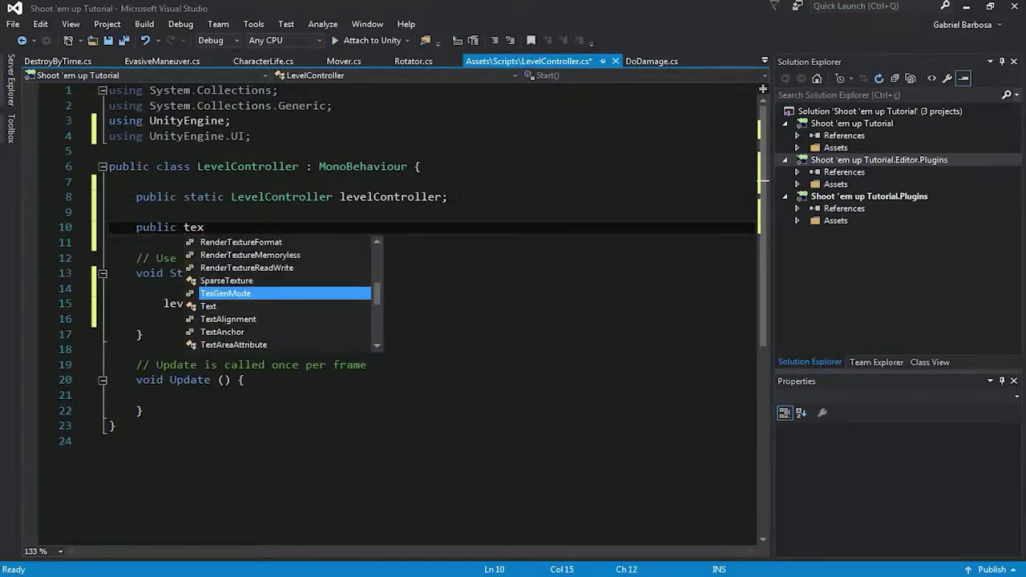
pyautogui.write('t livesText;')
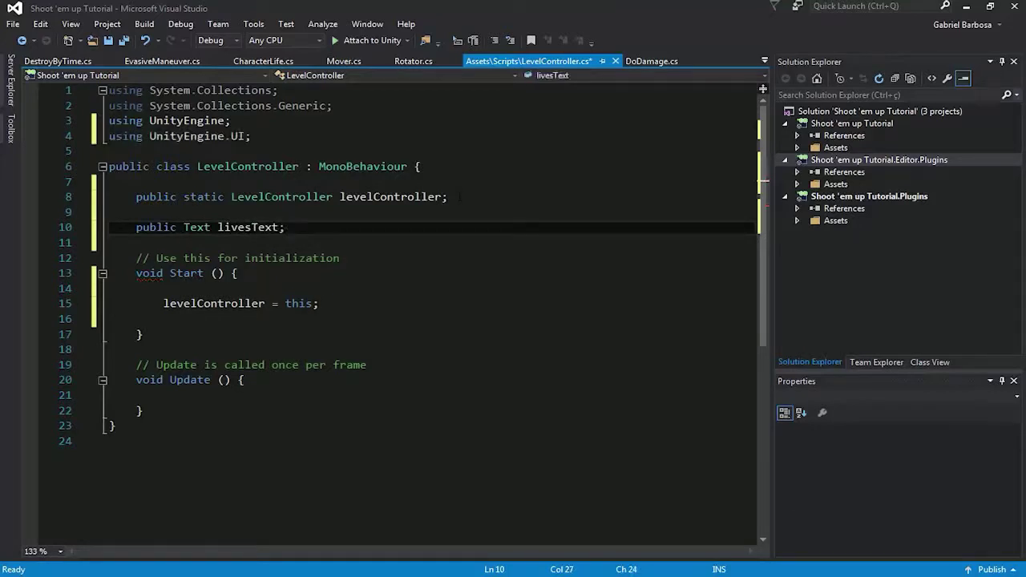
# - Begin a public void SetLivesText method below Update()
pyautogui.click(152, 410)
pyautogui.press('Return')
pyautogui.press('Return')
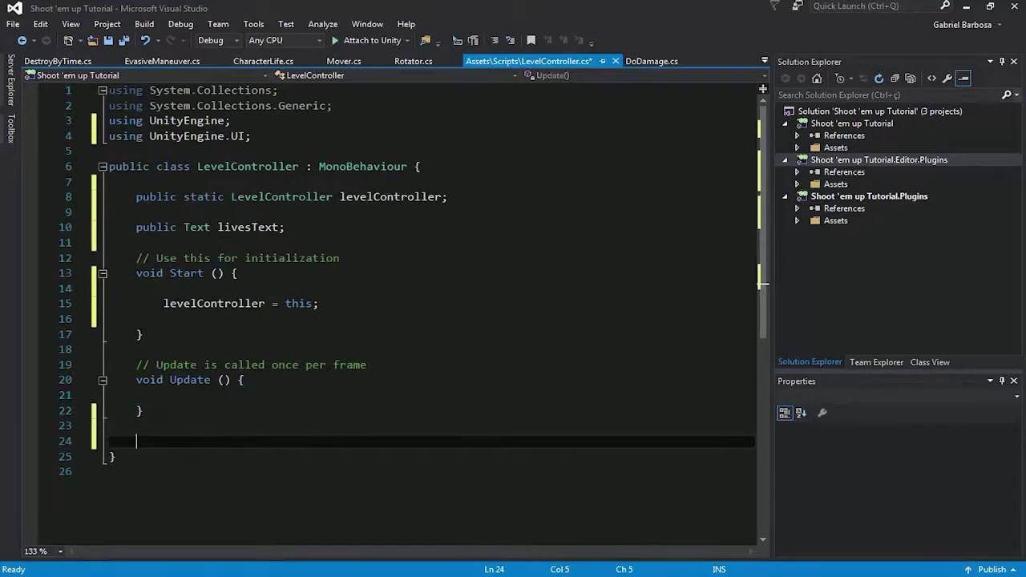
pyautogui.write('public ')
pyautogui.write('void ')
pyautogui.write('SetLiveT')
pyautogui.press('BackSpace')
# - Complete SetLivesText(int lives) to set livesText.text = lives.ToString(), and save the file
pyautogui.write('sText')
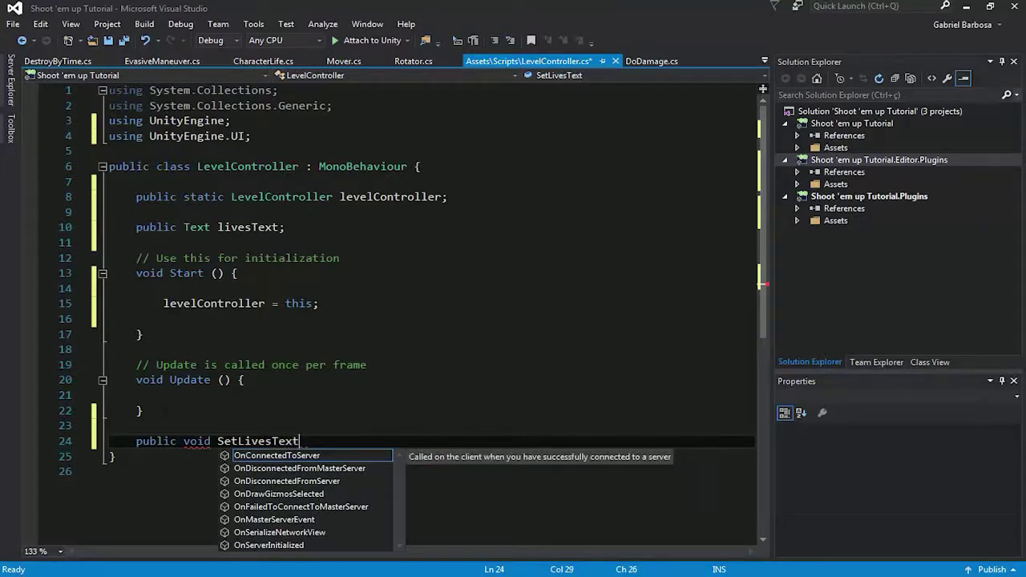
pyautogui.write('(')
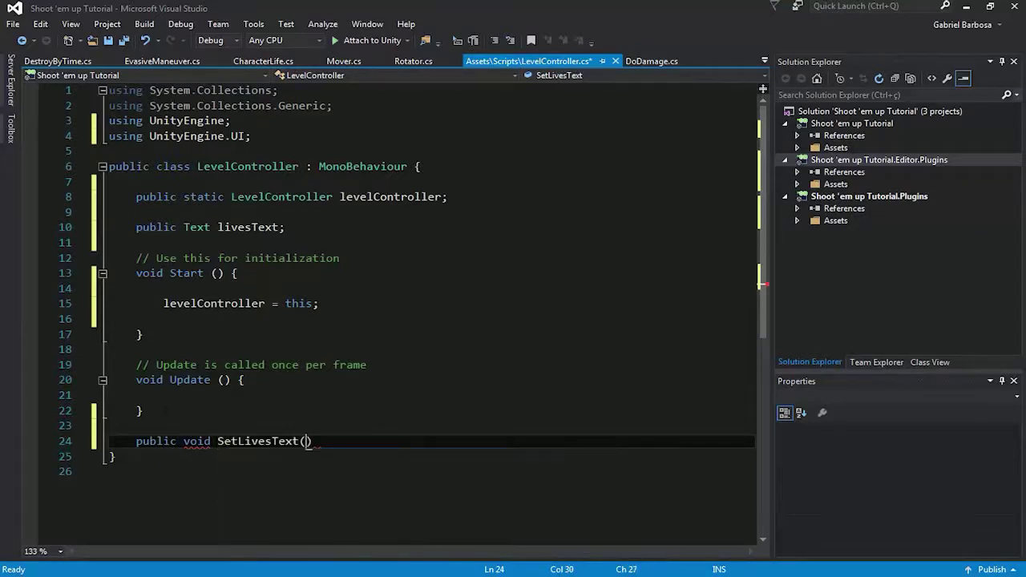
pyautogui.write('int lives)')
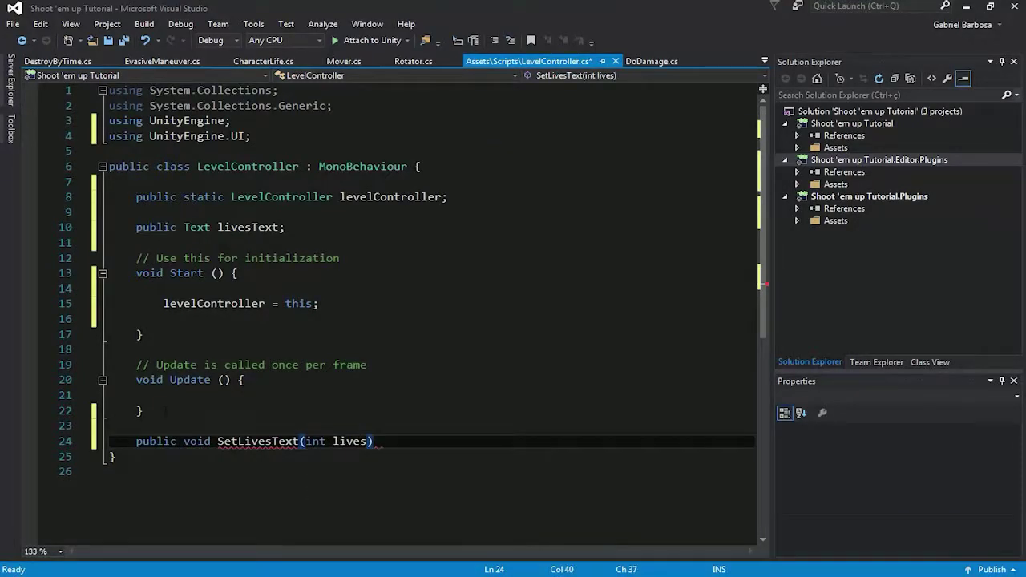
pyautogui.press('Return')
pyautogui.write('{')
pyautogui.press('Return')
pyautogui.write('l')
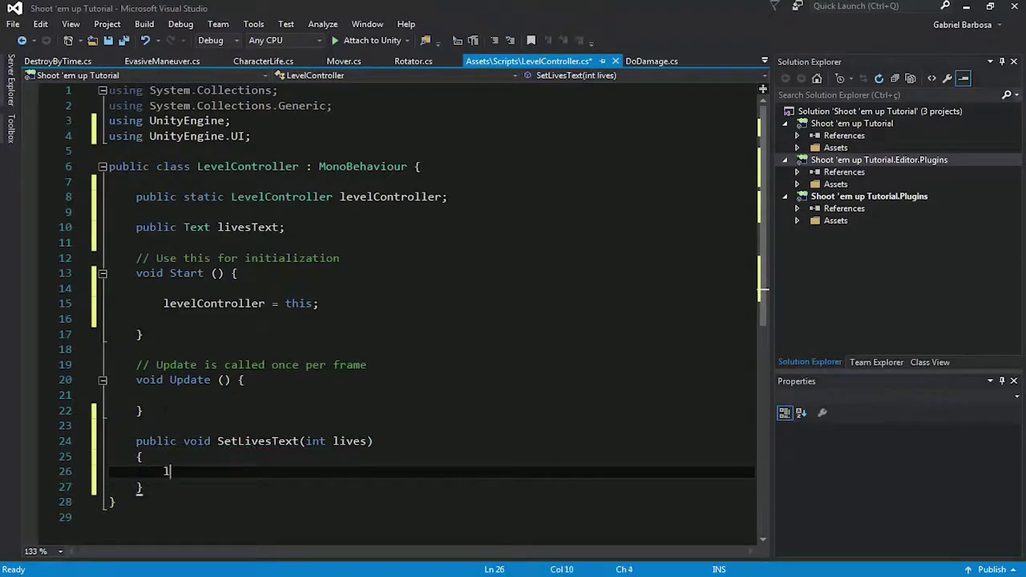
pyautogui.write('iv')
pyautogui.press('Down')
pyautogui.write('.')
pyautogui.write('te = ')
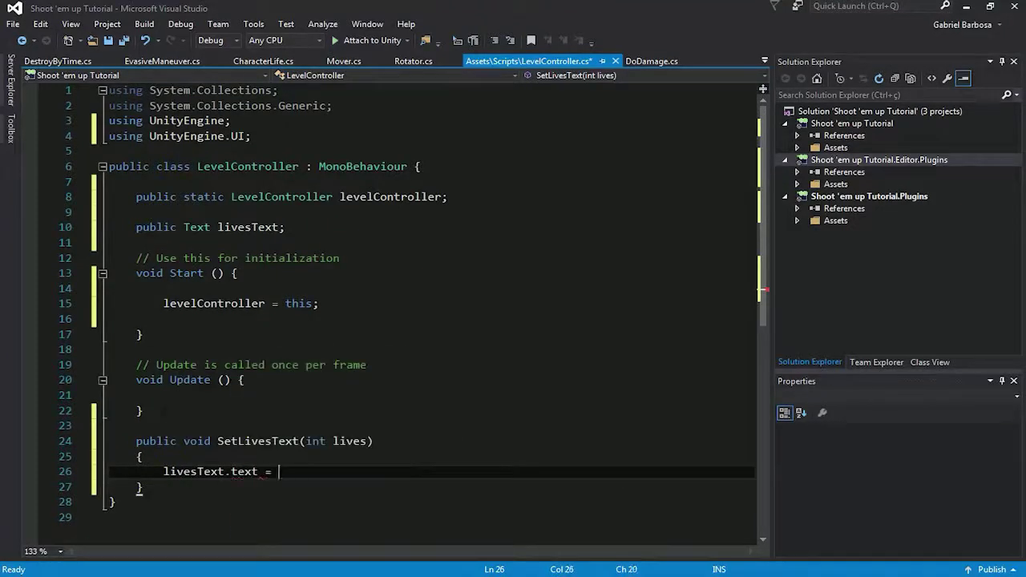
pyautogui.write('liv')
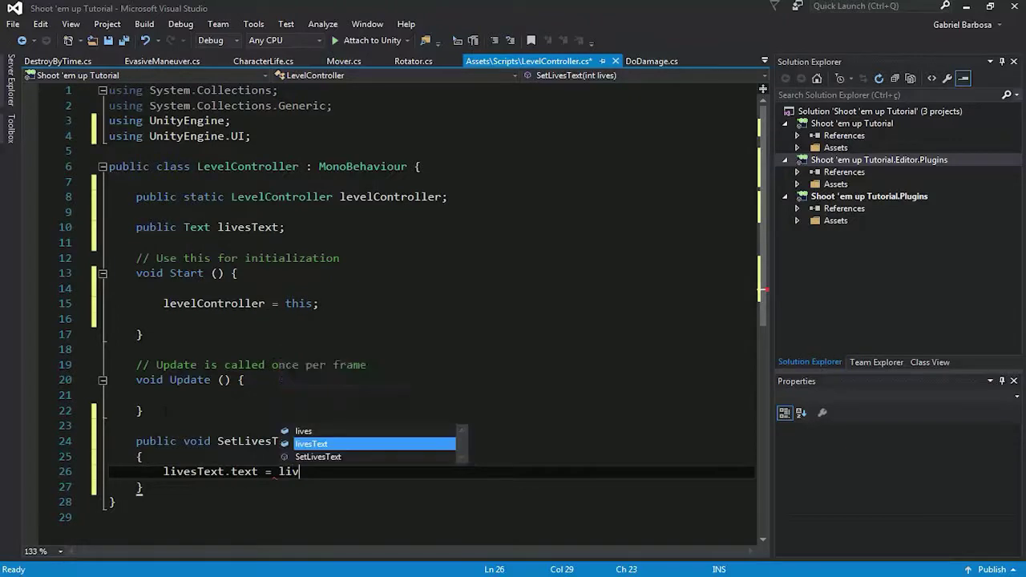
pyautogui.write('es')
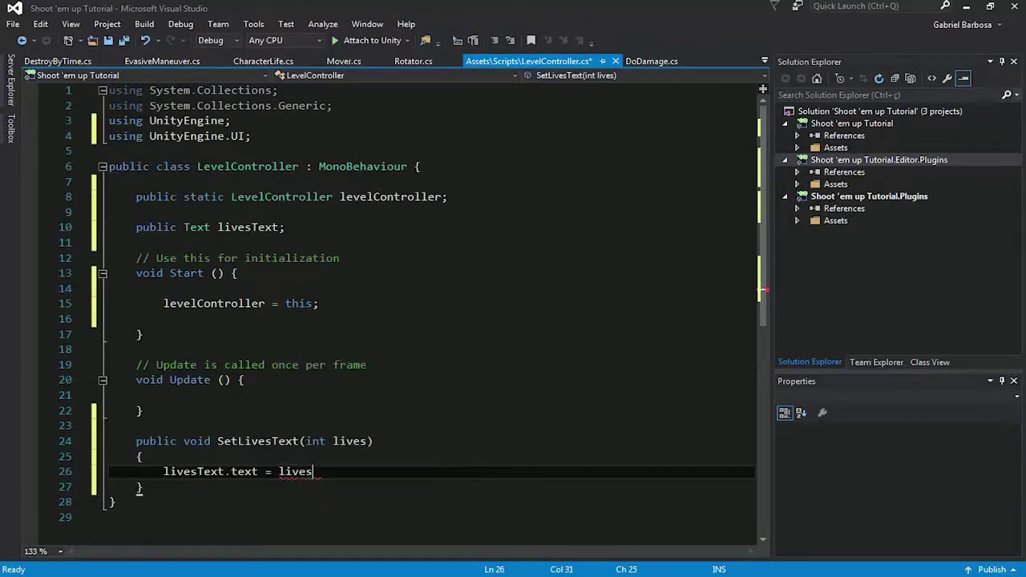
pyautogui.write('.')
pyautogui.press('BackSpace')
pyautogui.write('.')
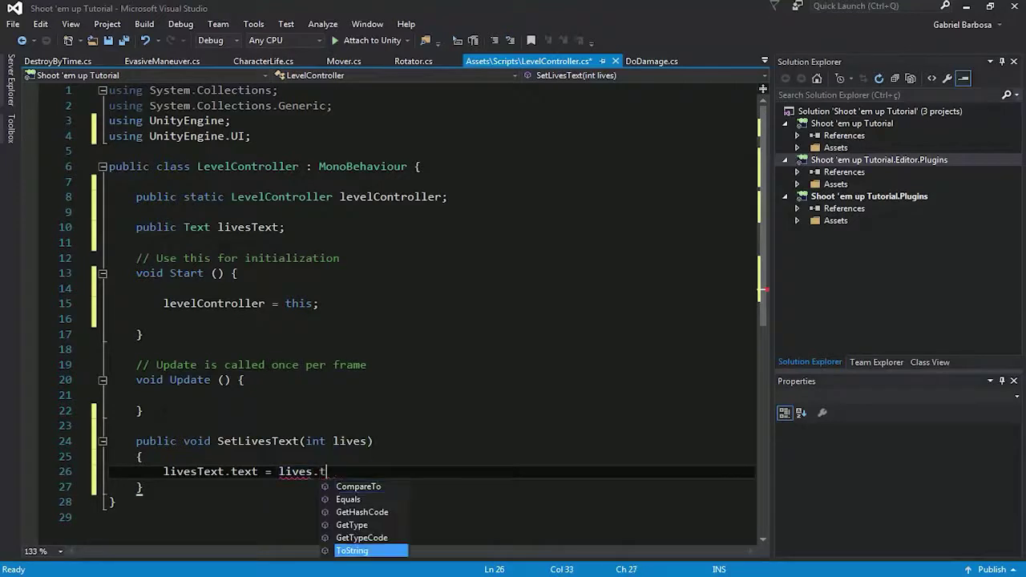
pyautogui.write('to')
pyautogui.press('Tab')
pyautogui.write('();')
pyautogui.hotkey('ctrl', 's')
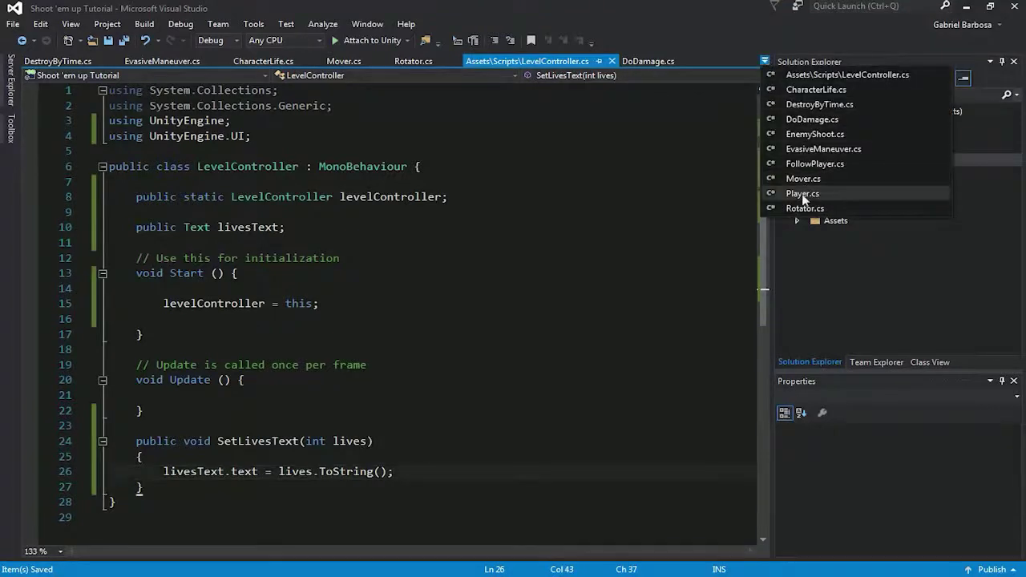
# - Call LevelController.levelController.SetLivesText(lives) at the end of Player.cs Respawn(), save, and return to Unity
pyautogui.click(803, 193)
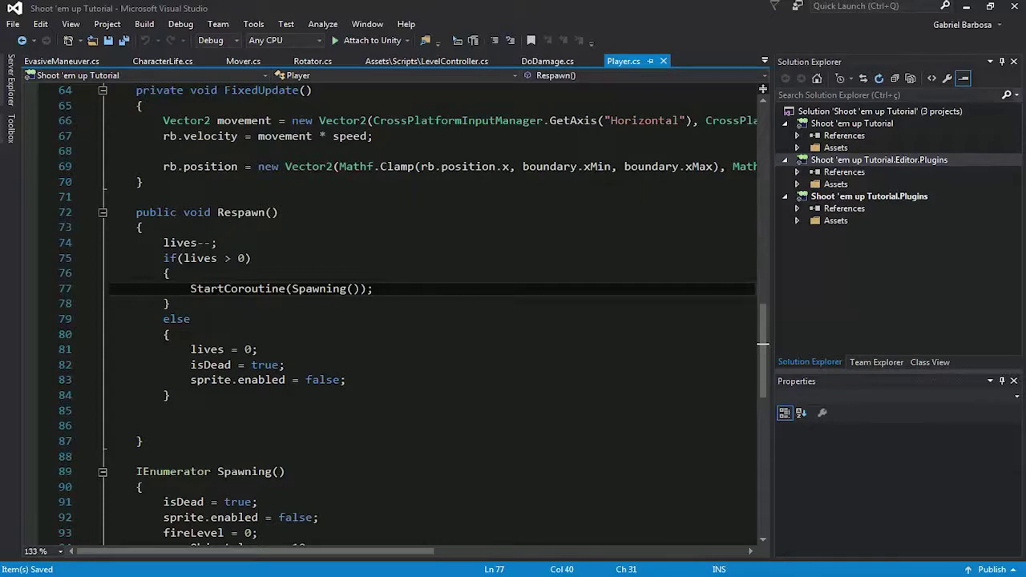
pyautogui.click(163, 425)
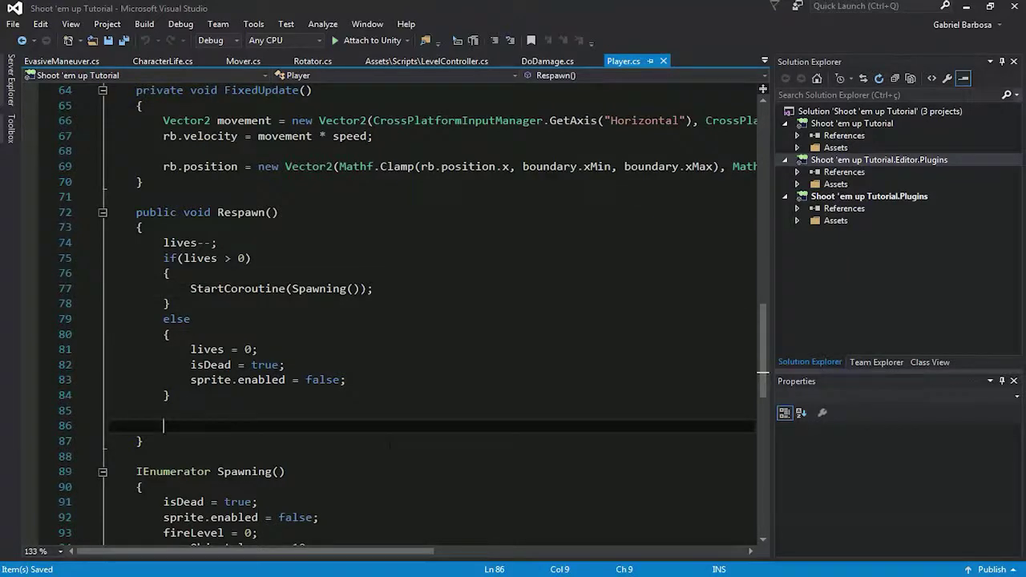
pyautogui.write('level')
pyautogui.press('Tab')
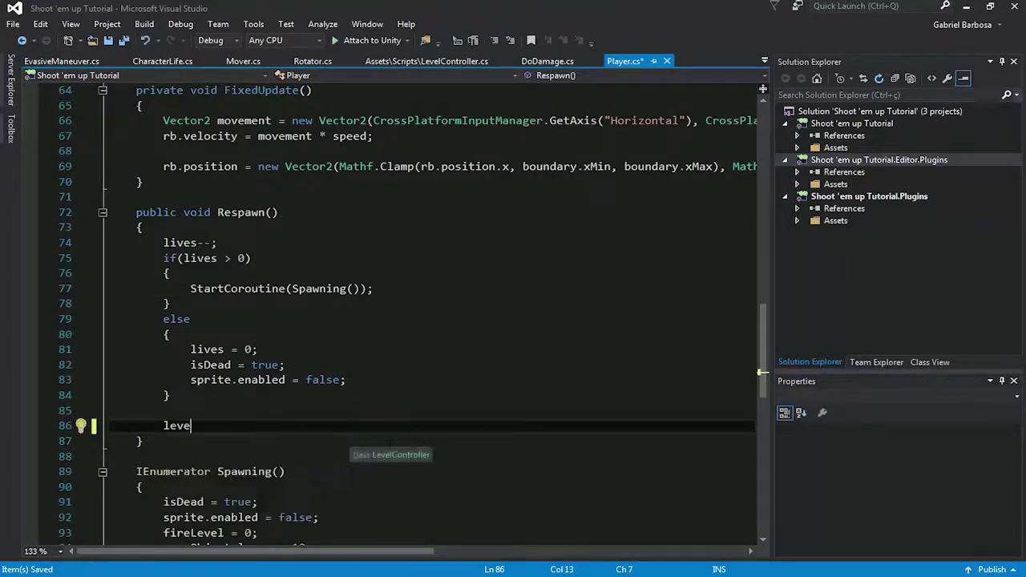
pyautogui.write('.le')
pyautogui.press('Tab')
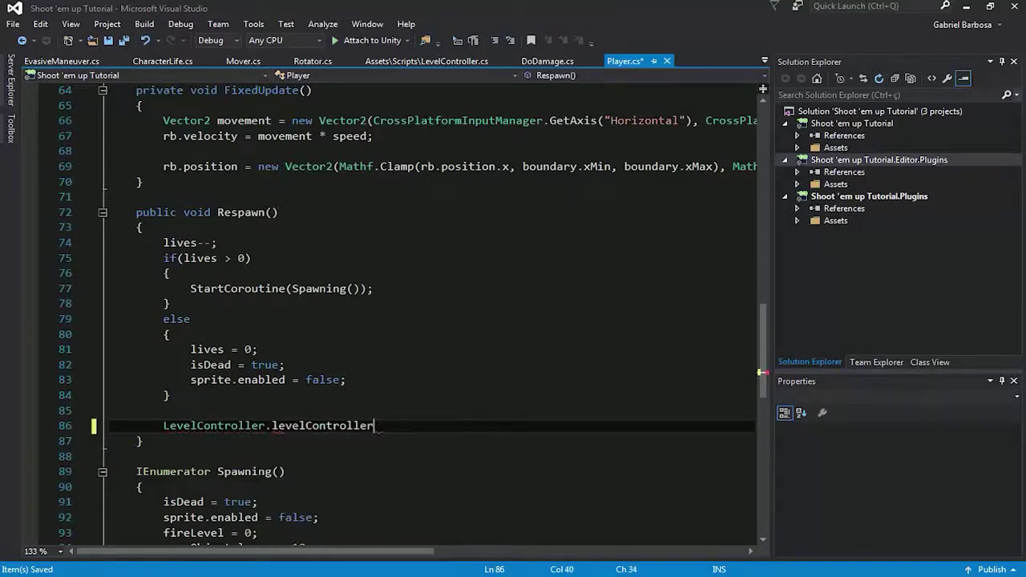
pyautogui.write('.setl')
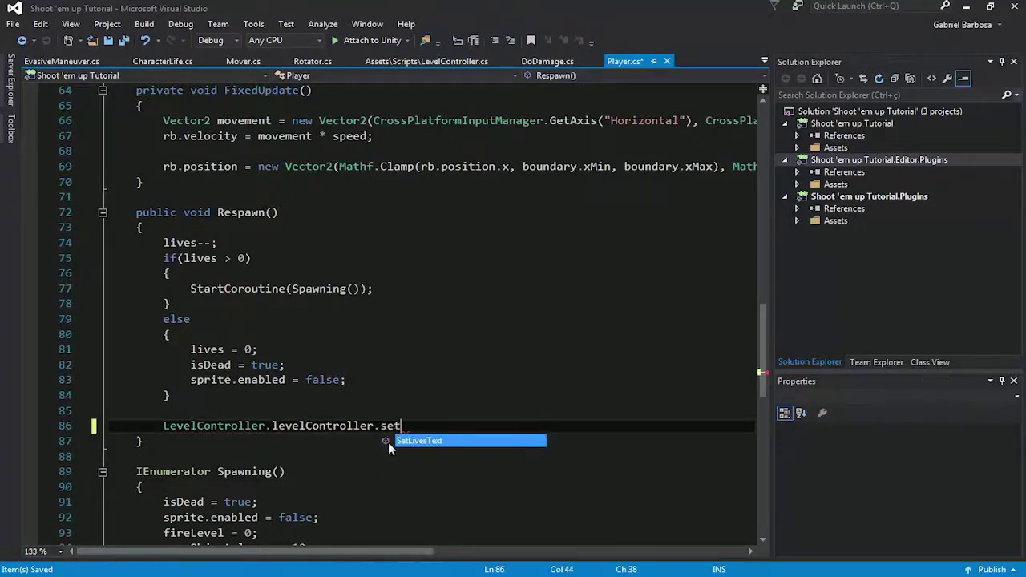
pyautogui.press('Tab')
pyautogui.write('(lives);')
pyautogui.hotkey('ctrl', 's')
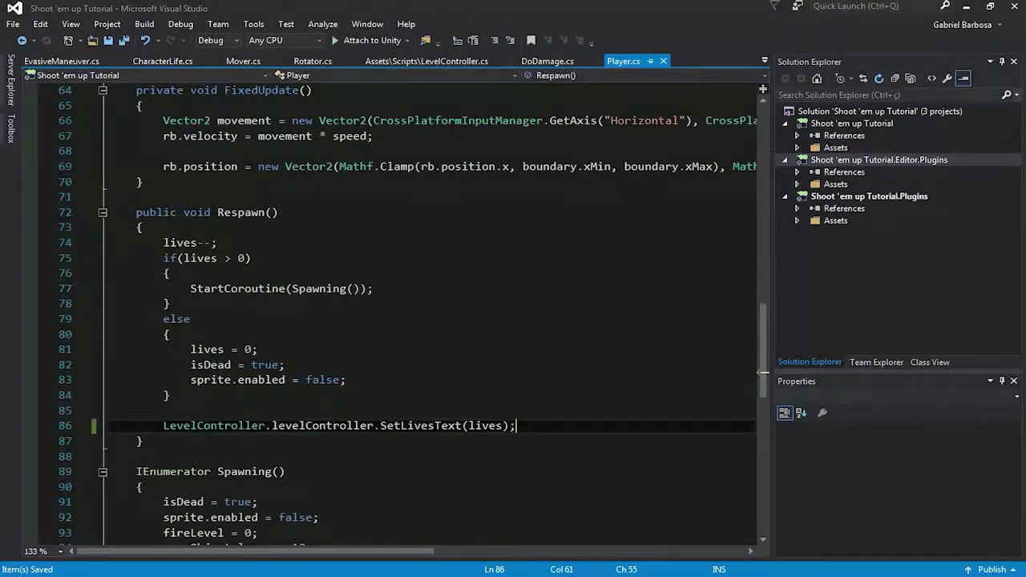
pyautogui.hotkey('alt', 'Tab')
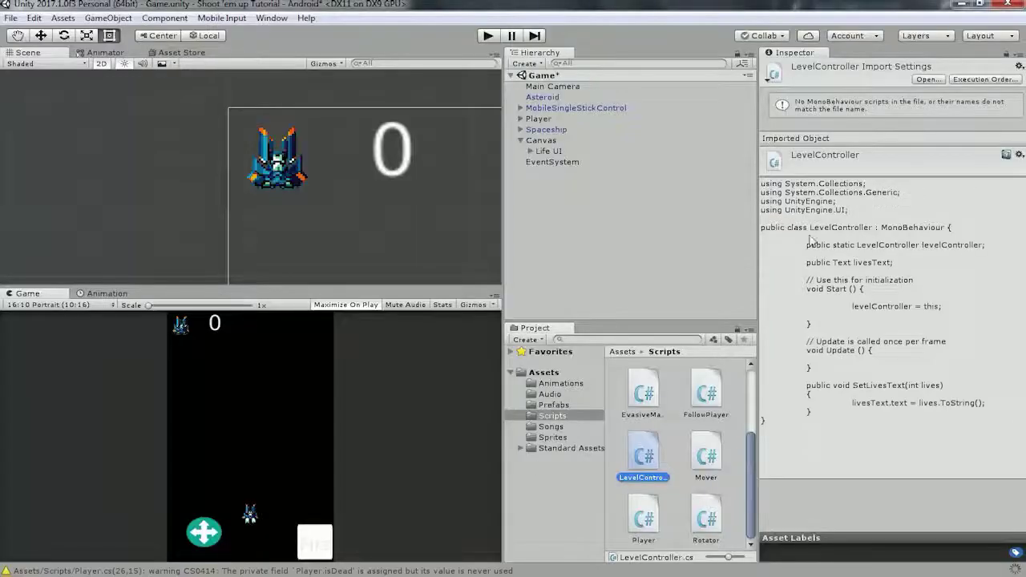
# - Create an empty object at the origin named 'Level Controller'
pyautogui.click(535, 63)
pyautogui.click(551, 79)
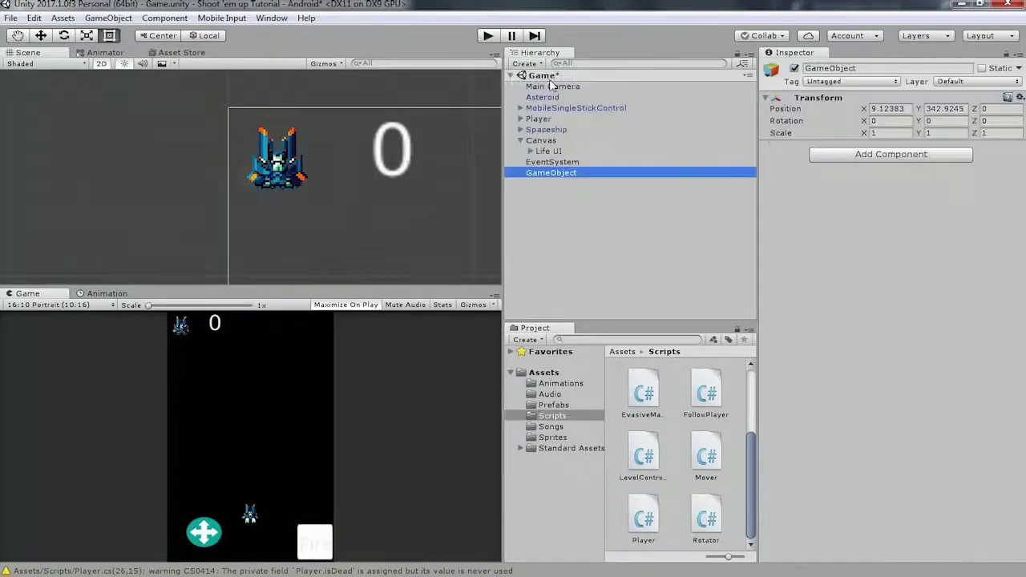
pyautogui.click(1020, 98)
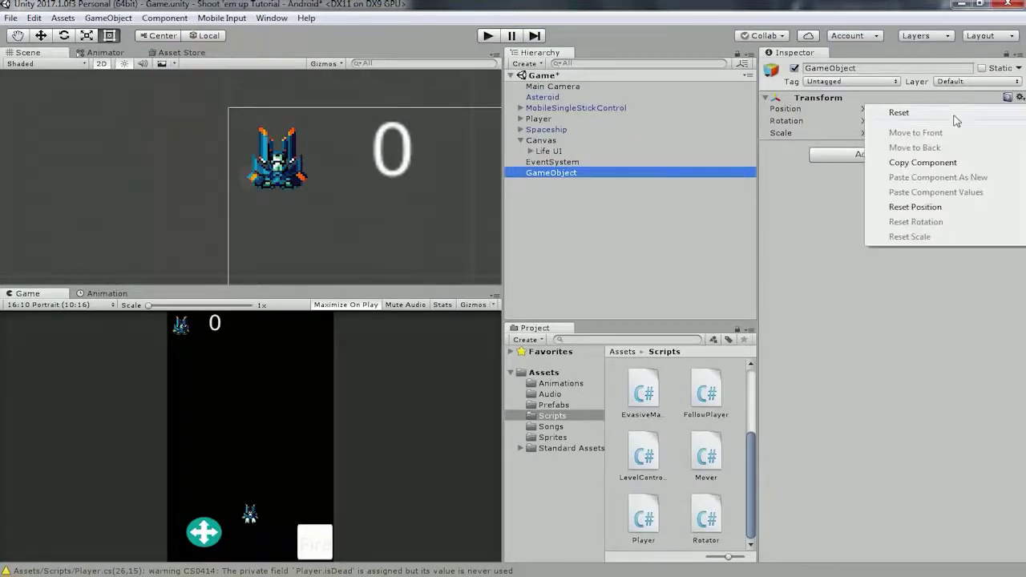
pyautogui.click(877, 111)
pyautogui.click(884, 67)
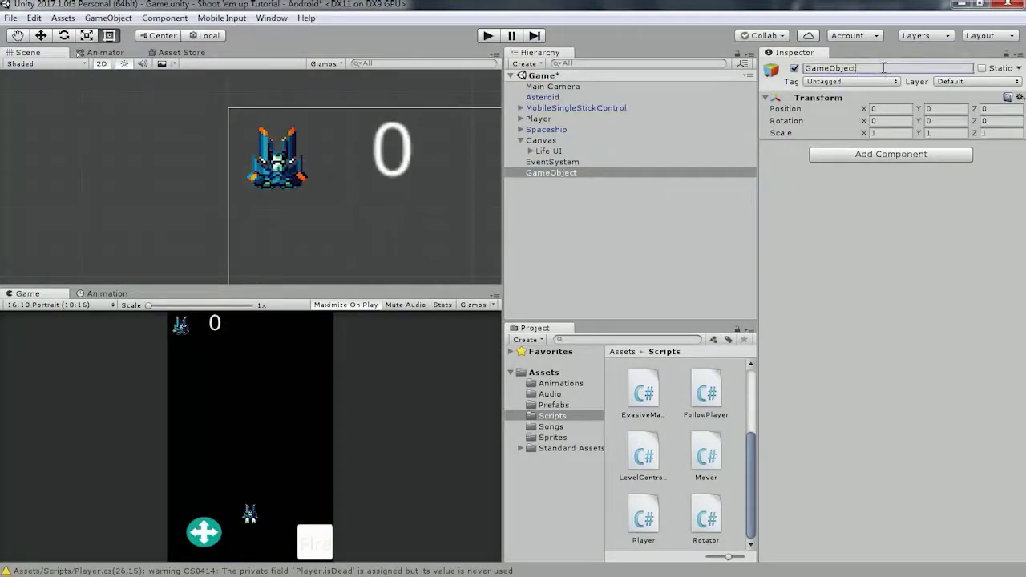
pyautogui.write('Level Controller')
pyautogui.press('Return')
# - Attach the LevelController script component to the Level Controller object
pyautogui.click(856, 160)
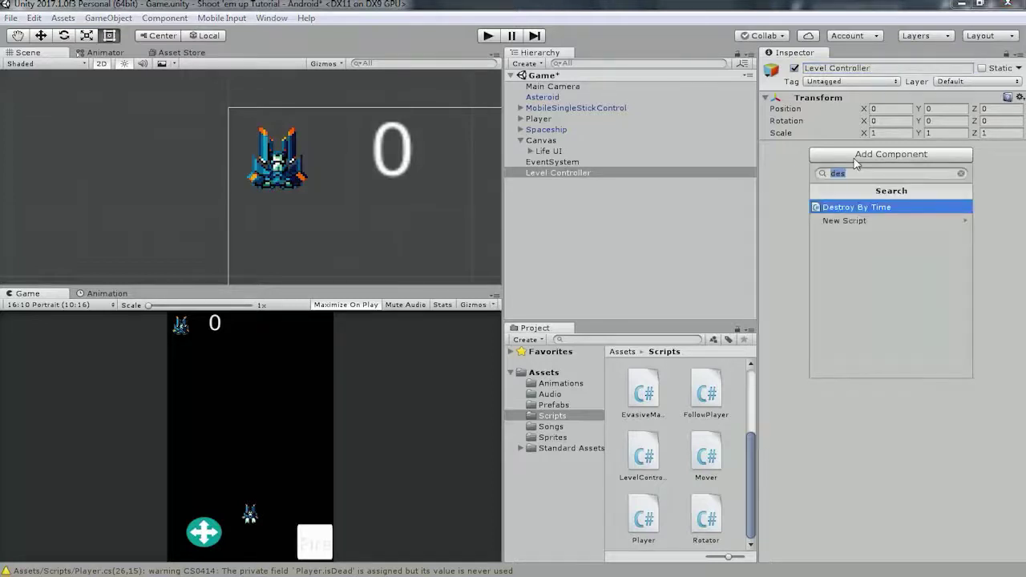
pyautogui.write('leve')
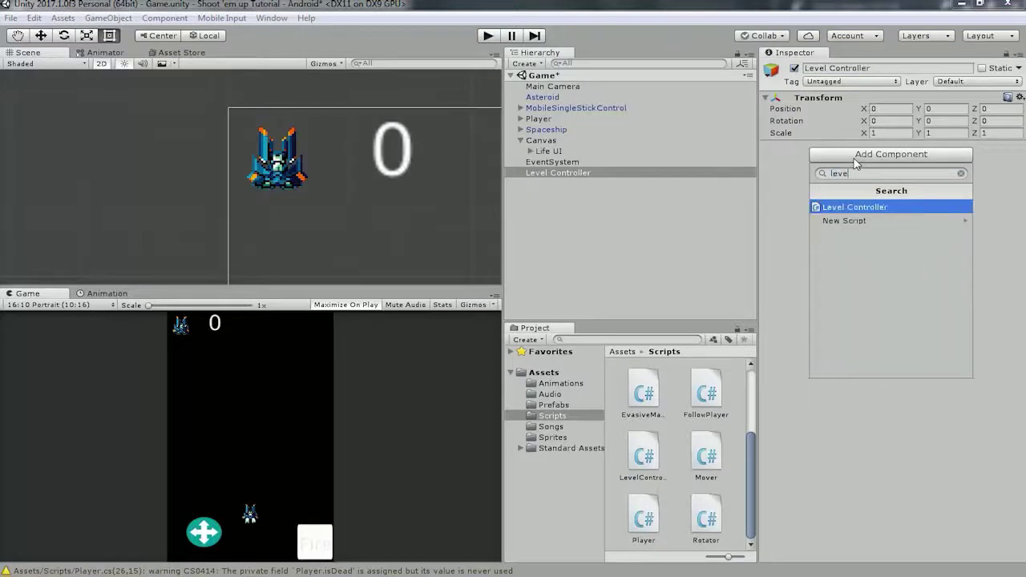
pyautogui.press('Return')
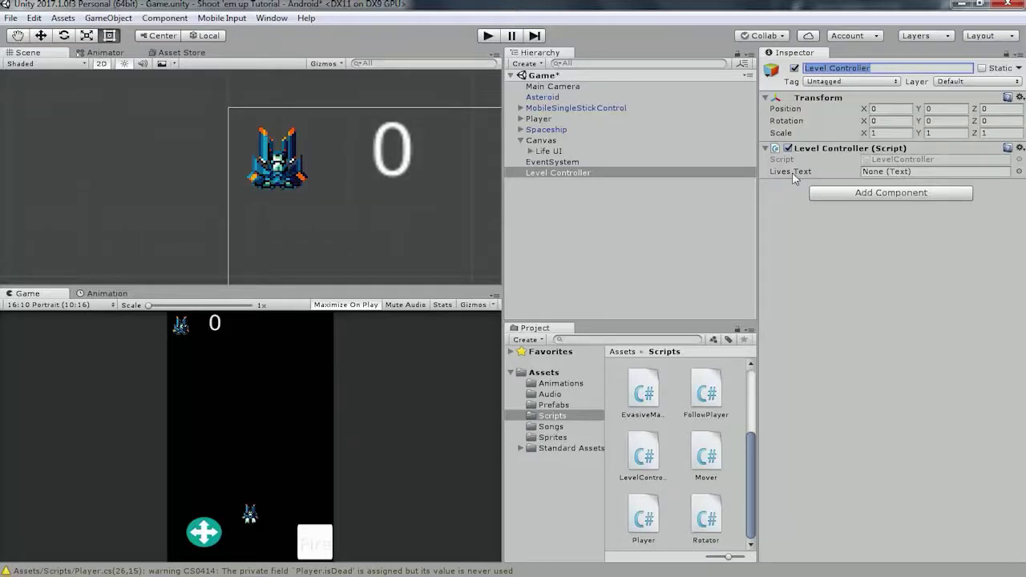
pyautogui.click(530, 151)
# - Assign Lives Text to the Level Controller's Lives Text slot, set the label to 3, and start play
pyautogui.moveTo(566, 162); pyautogui.dragTo(879, 178)
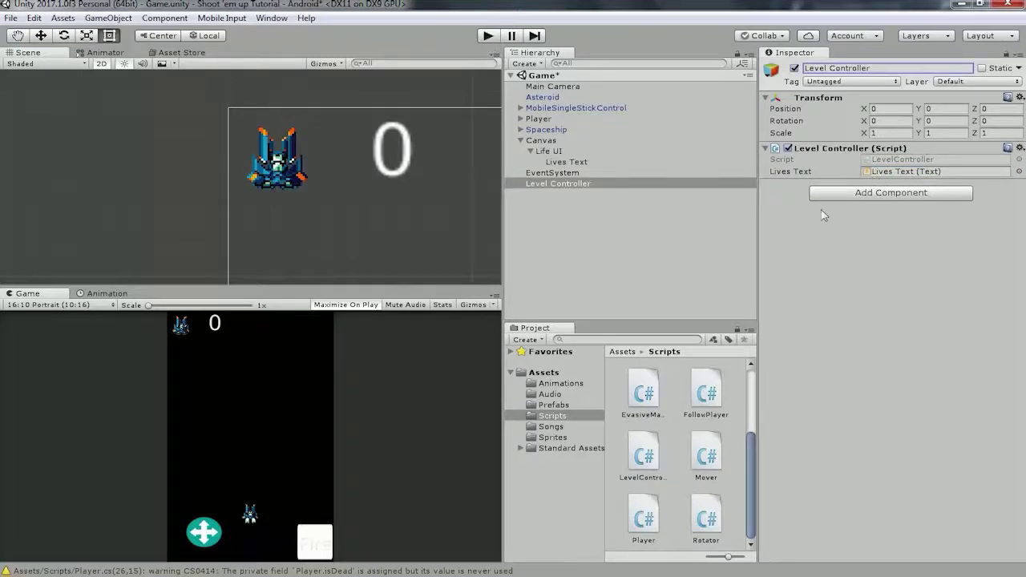
pyautogui.click(567, 162)
pyautogui.click(816, 271)
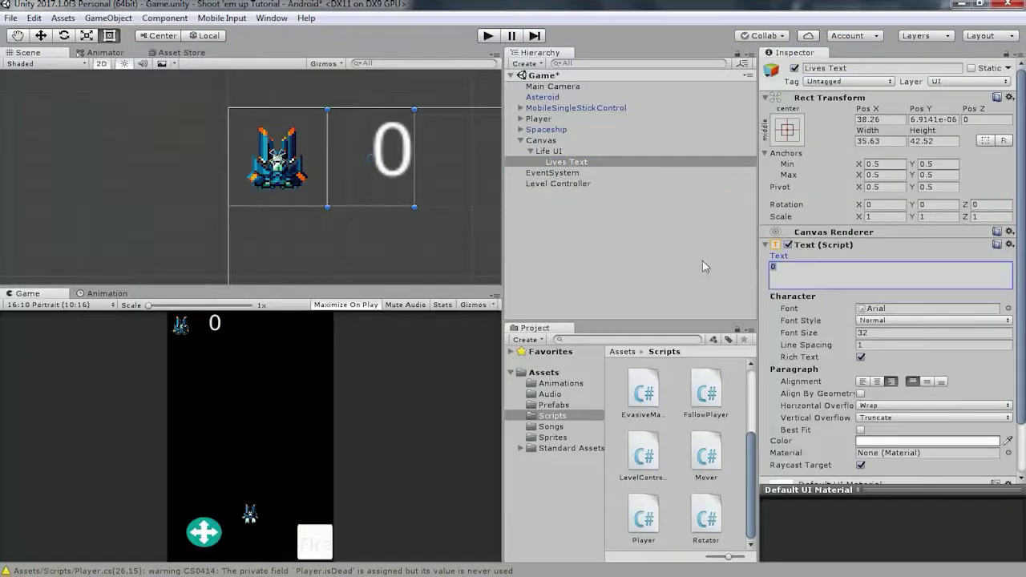
pyautogui.write('3')
pyautogui.click(488, 36)
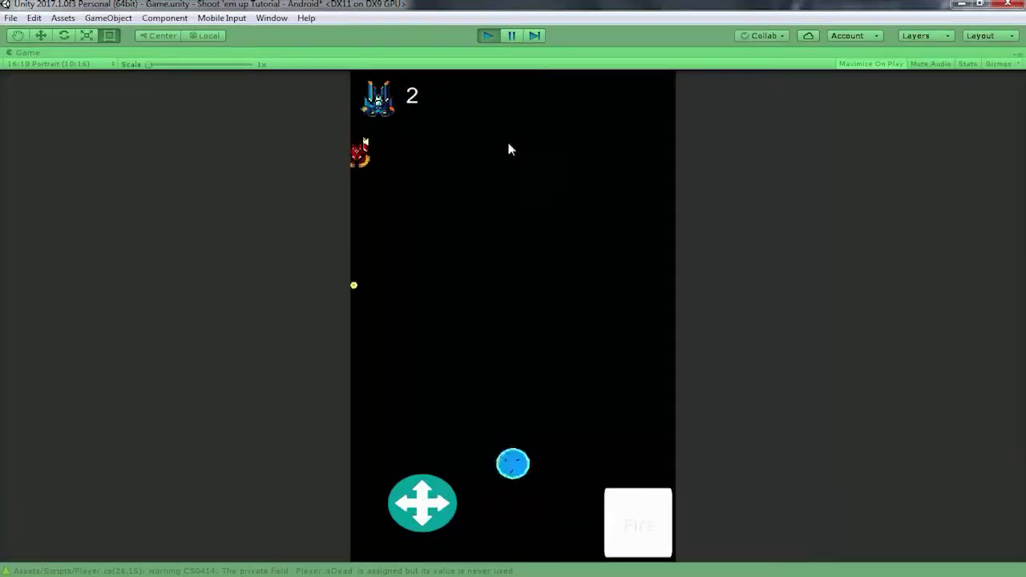
# - Steer the ship in the Game view until it is hit and the lives counter drops to 1
pyautogui.moveTo(393, 489)
pyautogui.mouseDown()
pyautogui.moveTo(440, 514)
pyautogui.moveTo(451, 507)
pyautogui.mouseUp()
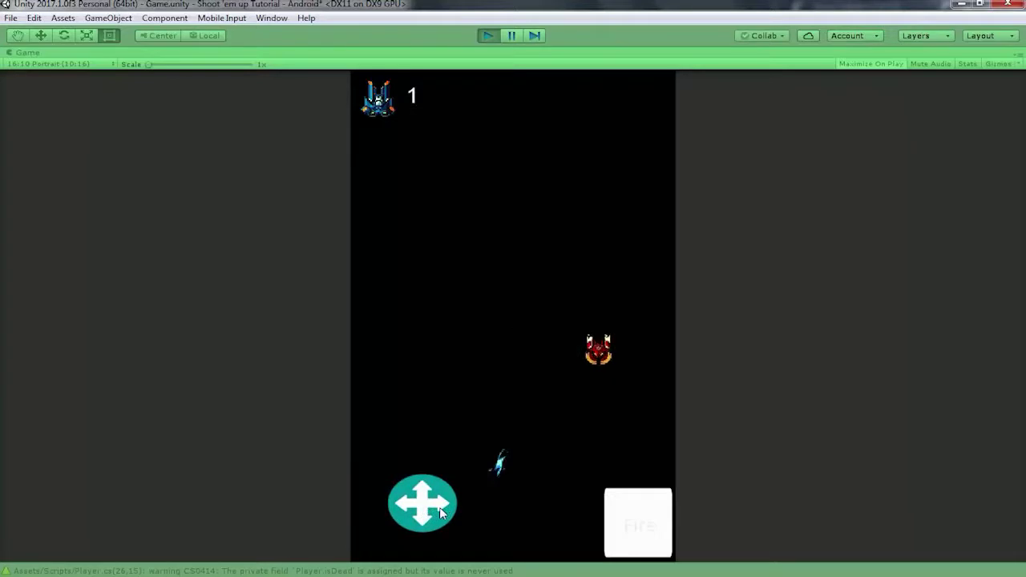
pyautogui.moveTo(435, 491)
pyautogui.mouseDown()
pyautogui.moveTo(448, 567)
pyautogui.moveTo(471, 495)
pyautogui.mouseUp()
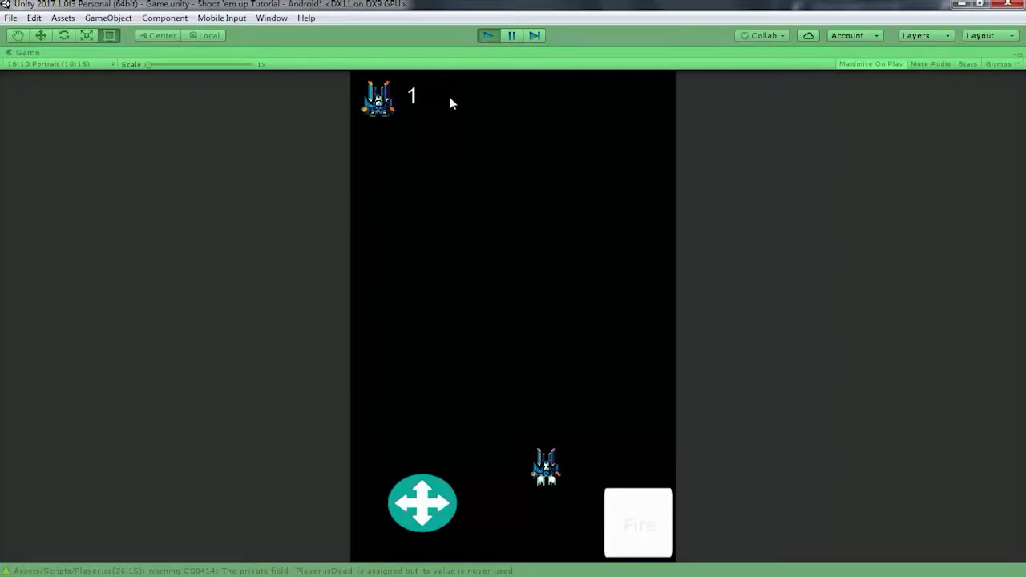
# - Stop play mode and review the Player script's Lives 3 and Fire Level 1 fields
pyautogui.click(487, 35)
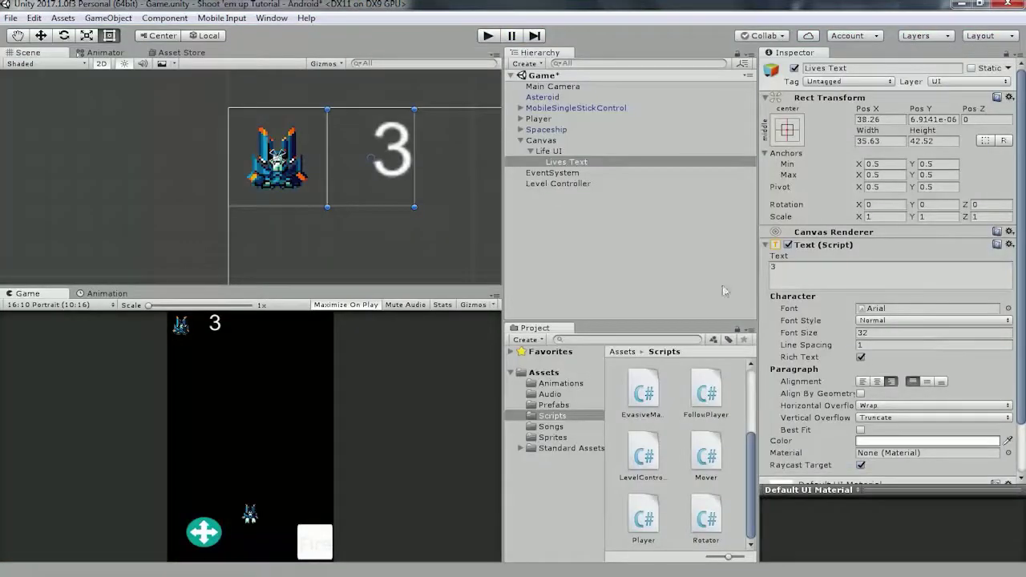
pyautogui.click(558, 121)
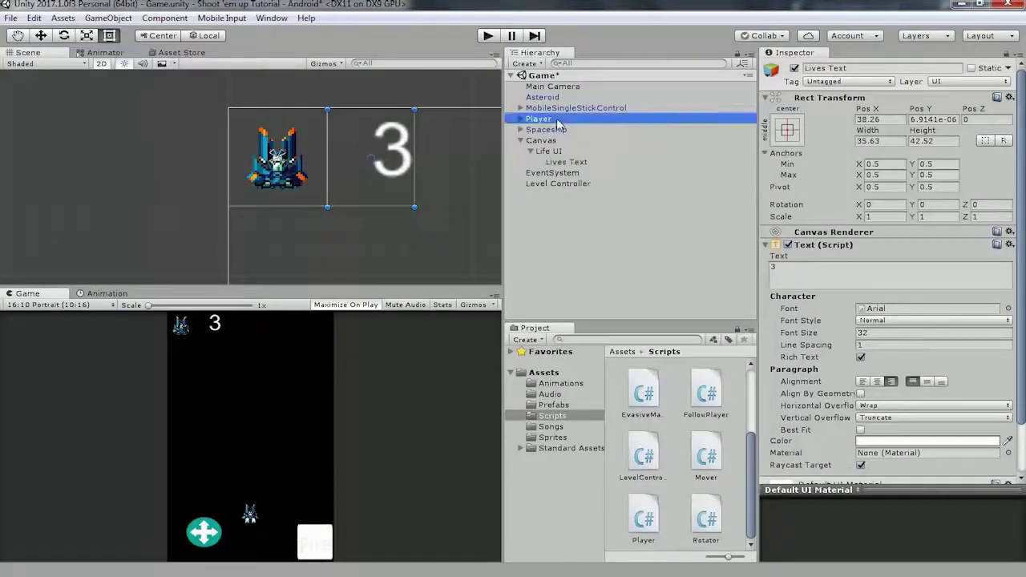
pyautogui.scroll(-5, 883, 375)
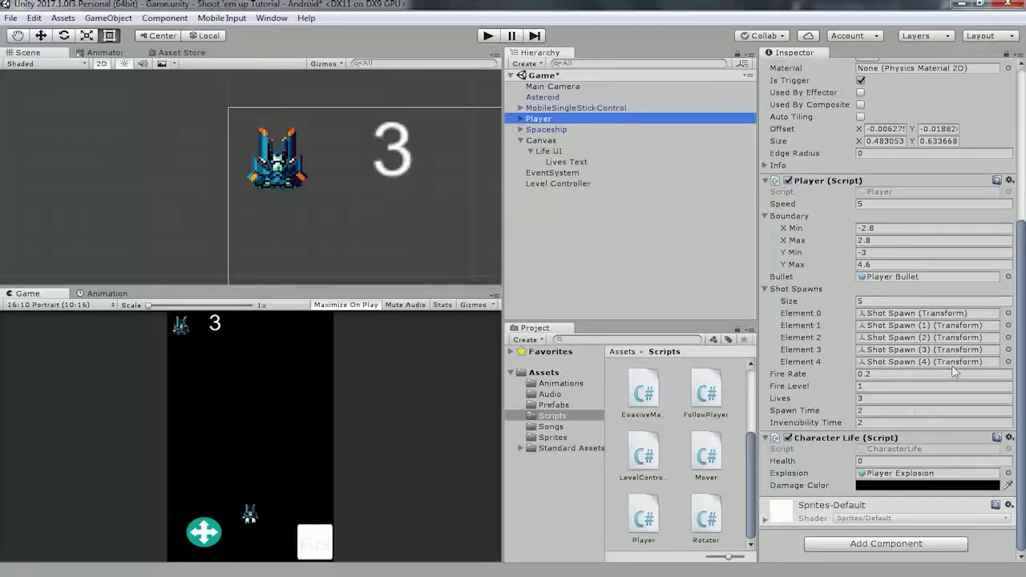
pyautogui.scroll(5, 960, 373)
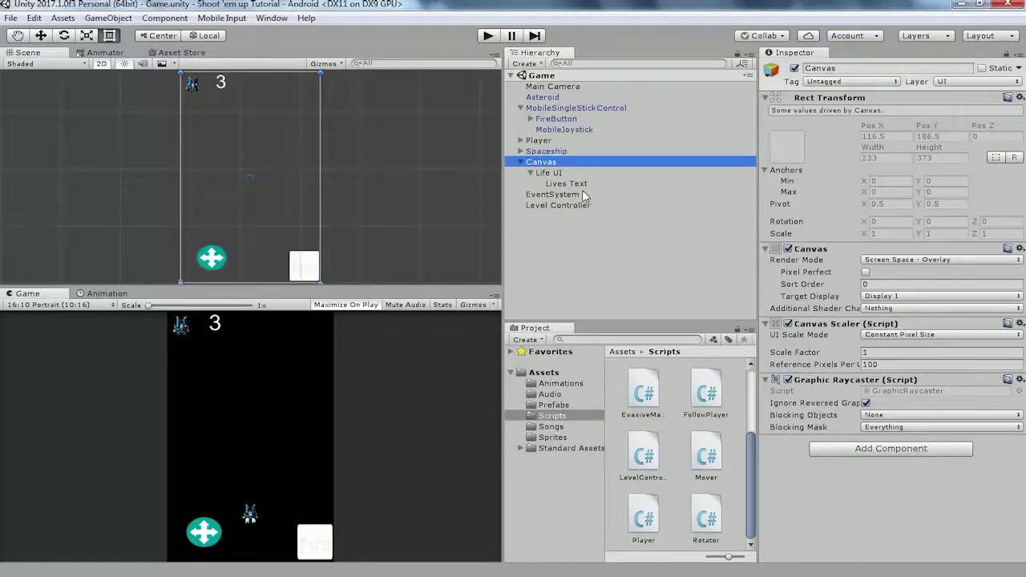
# - Run and stop a second play test, then switch to Player.cs in Visual Studio
pyautogui.click(487, 36)
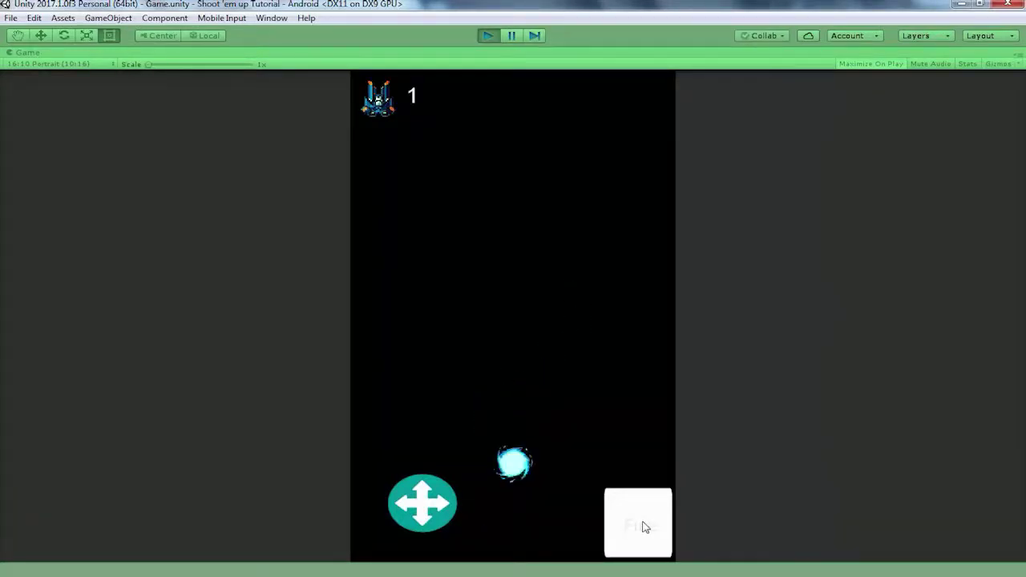
pyautogui.click(491, 32)
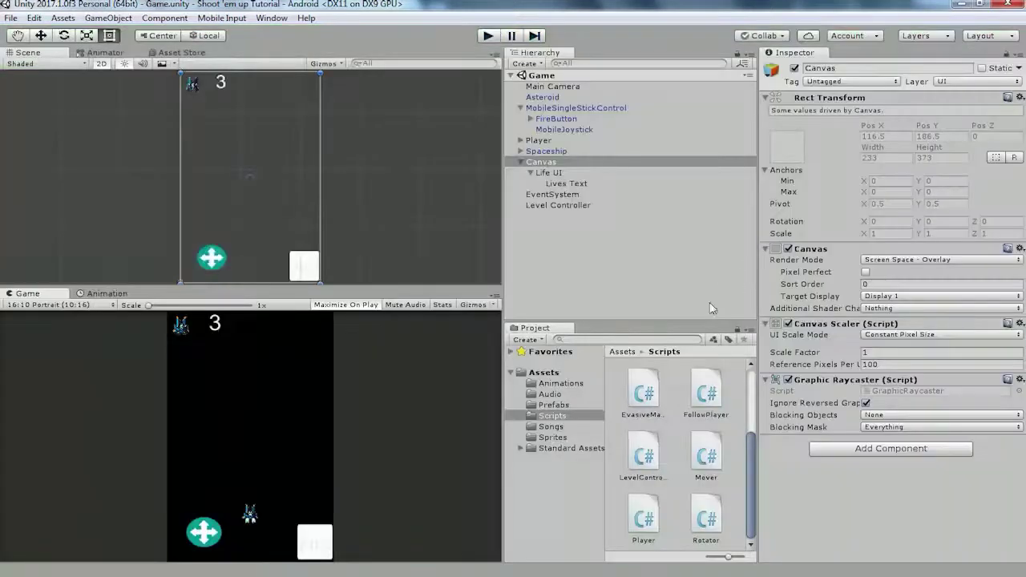
pyautogui.scroll(2, 716, 489)
pyautogui.scroll(-2, 716, 489)
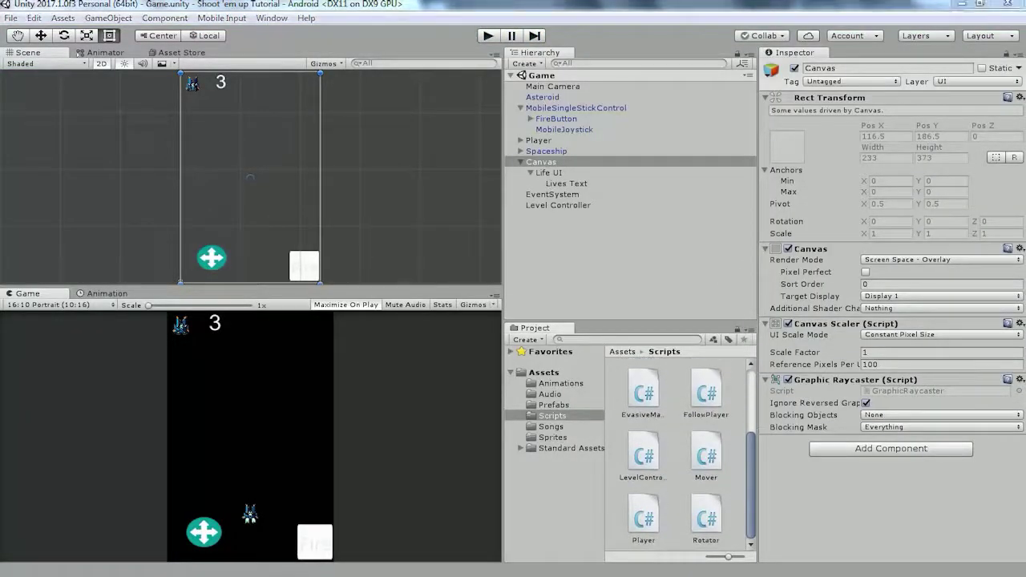
pyautogui.hotkey('alt', 'Tab')
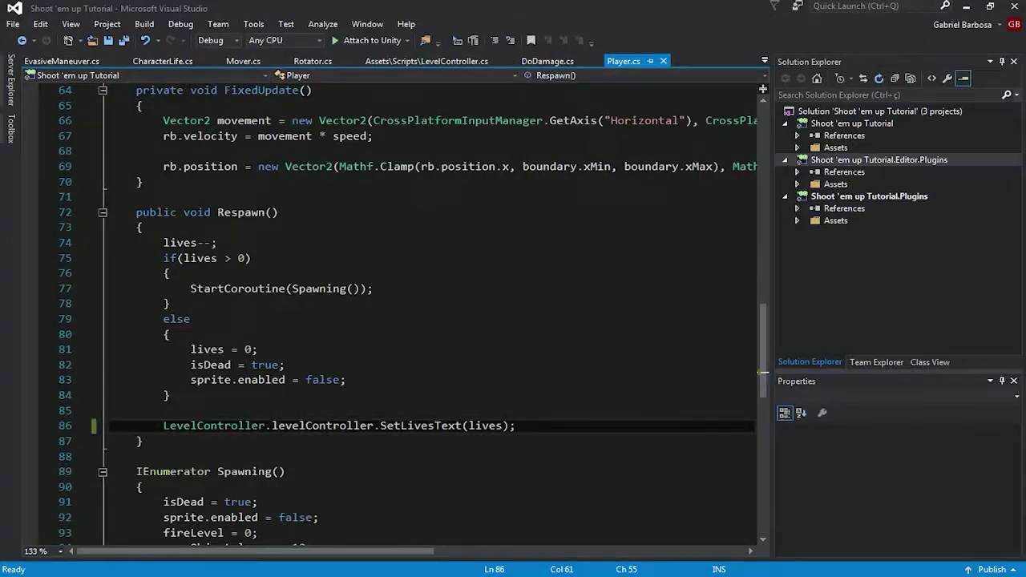
# - Change fireLevel = 0 to fireLevel = 1 on line 93 in Spawning(), then return to Unity
pyautogui.scroll(3, 401, 313)
pyautogui.scroll(-3, 401, 313)
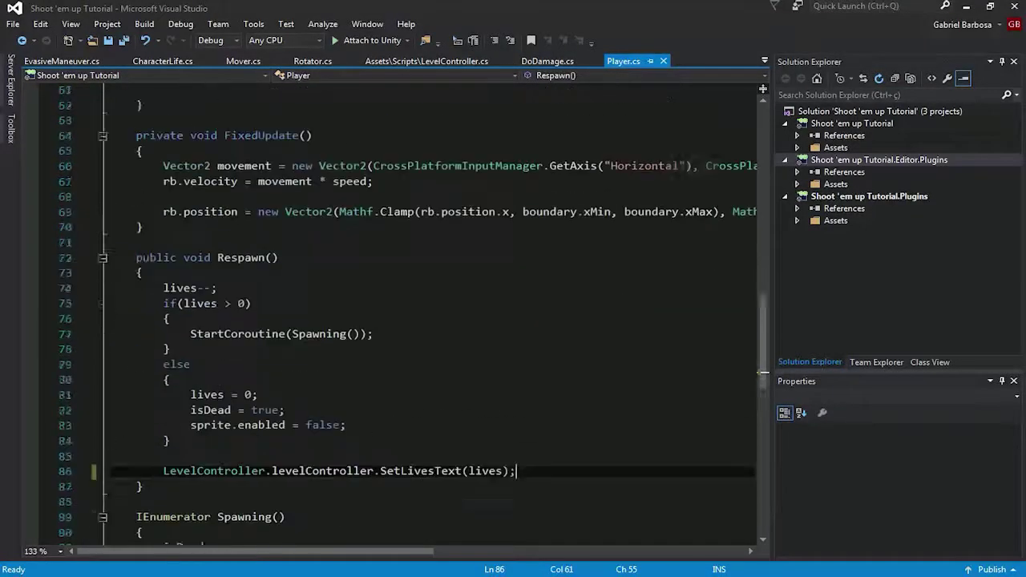
pyautogui.scroll(-1, 401, 313)
pyautogui.scroll(-4, 401, 312)
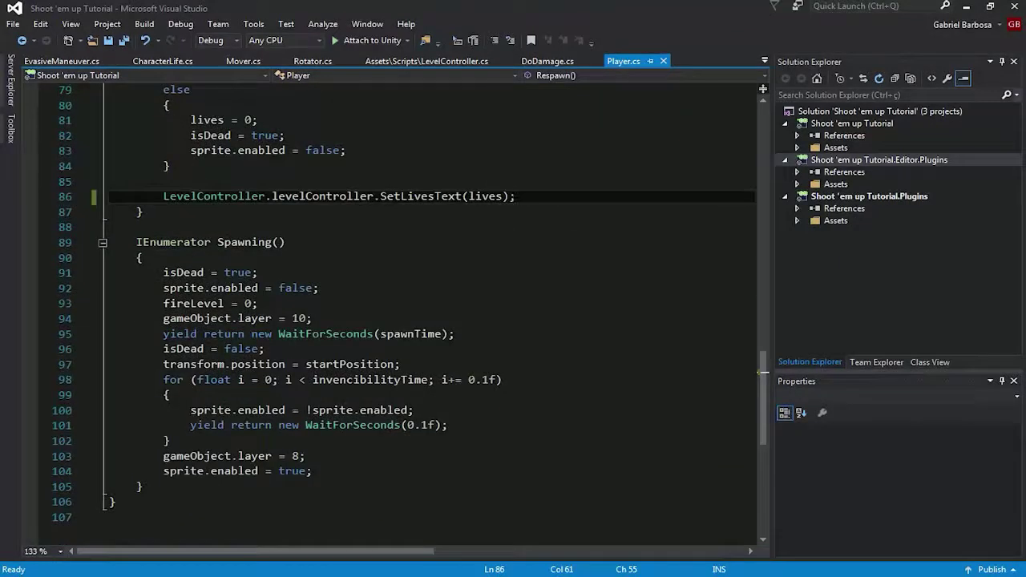
pyautogui.click(245, 304)
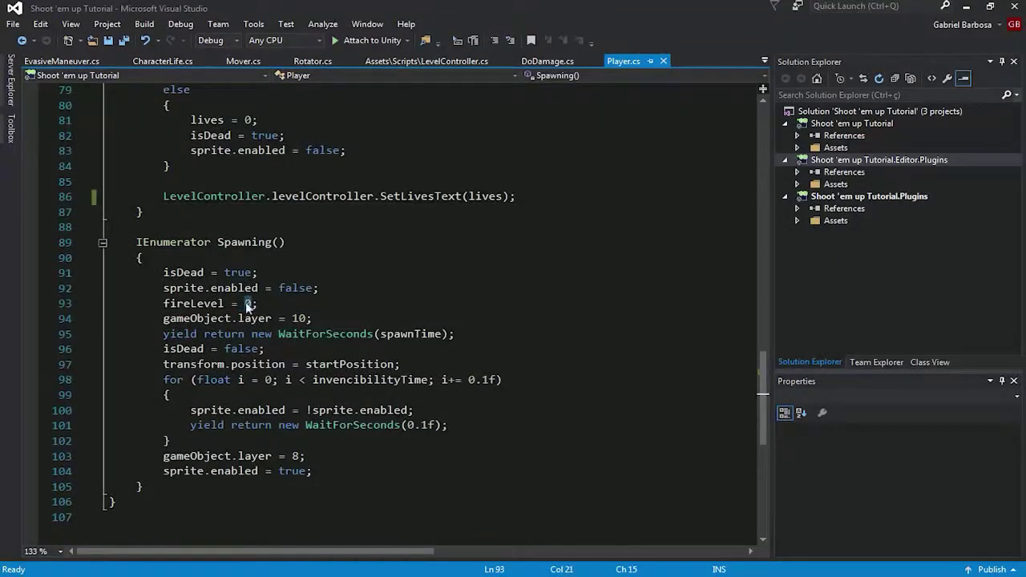
pyautogui.write('1')
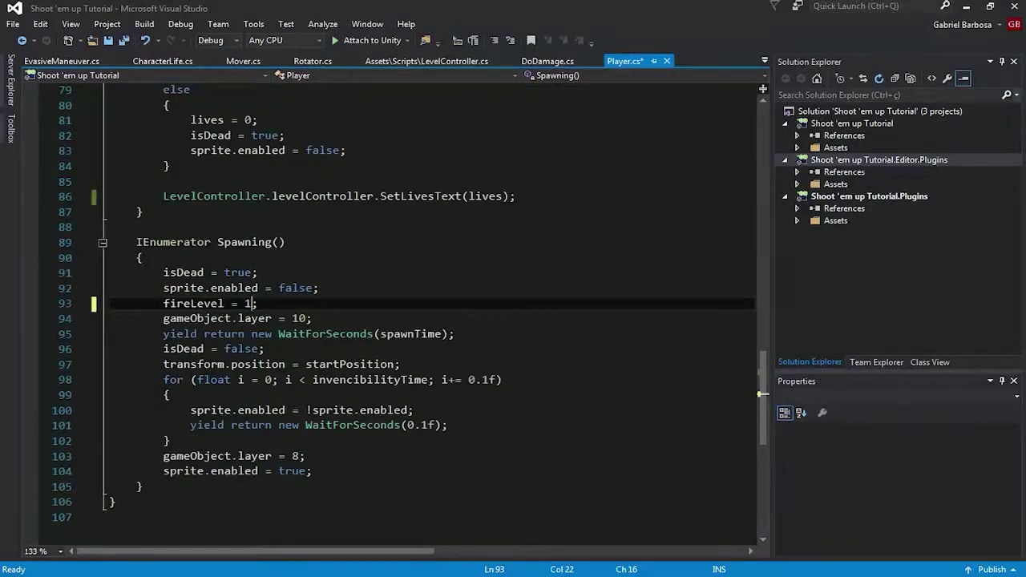
pyautogui.scroll(1, 762, 394)
pyautogui.scroll(4, 762, 395)
pyautogui.scroll(6, 762, 395)
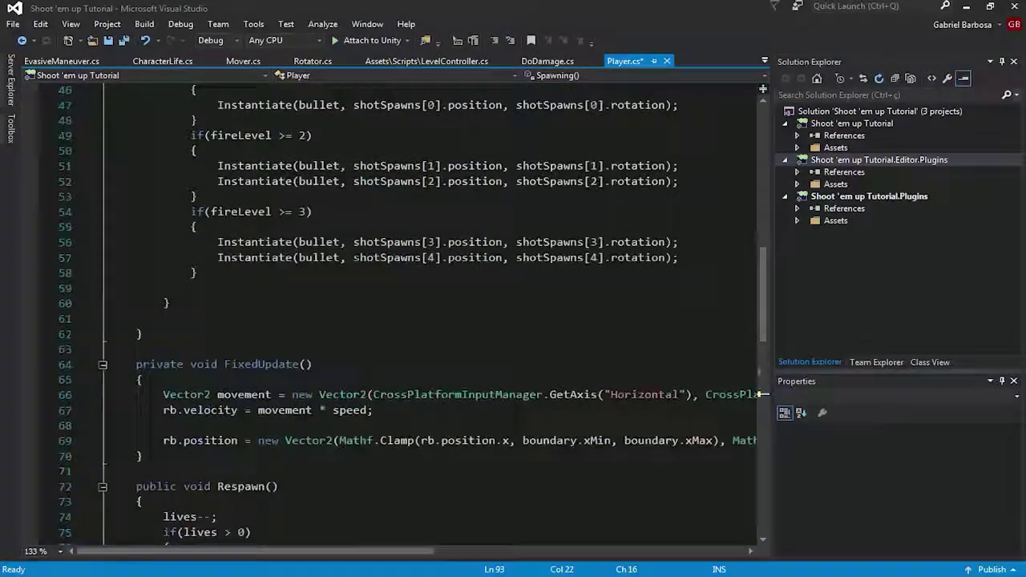
pyautogui.scroll(5, 761, 394)
pyautogui.scroll(-2, 762, 394)
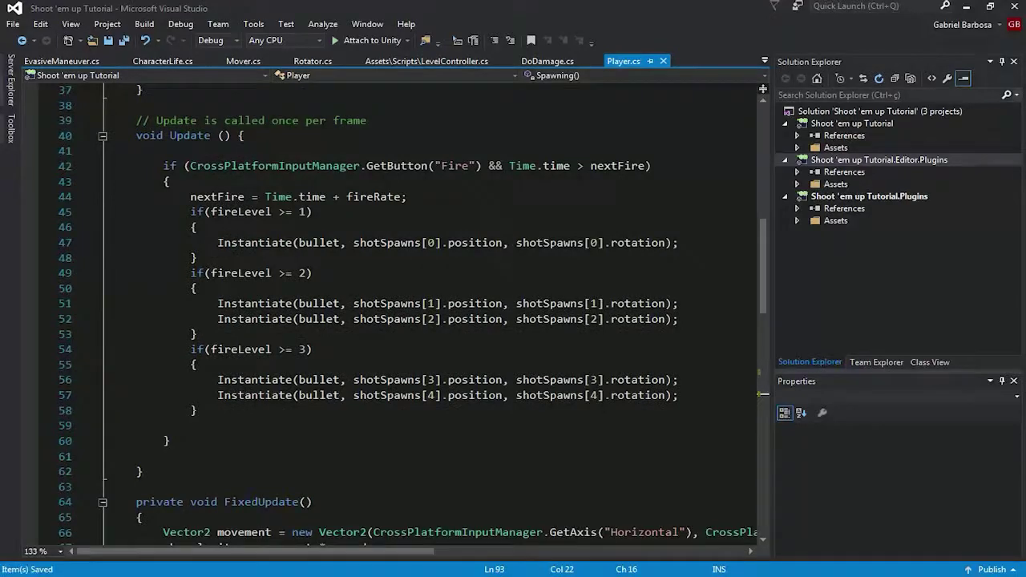
pyautogui.hotkey('alt', 'Tab')
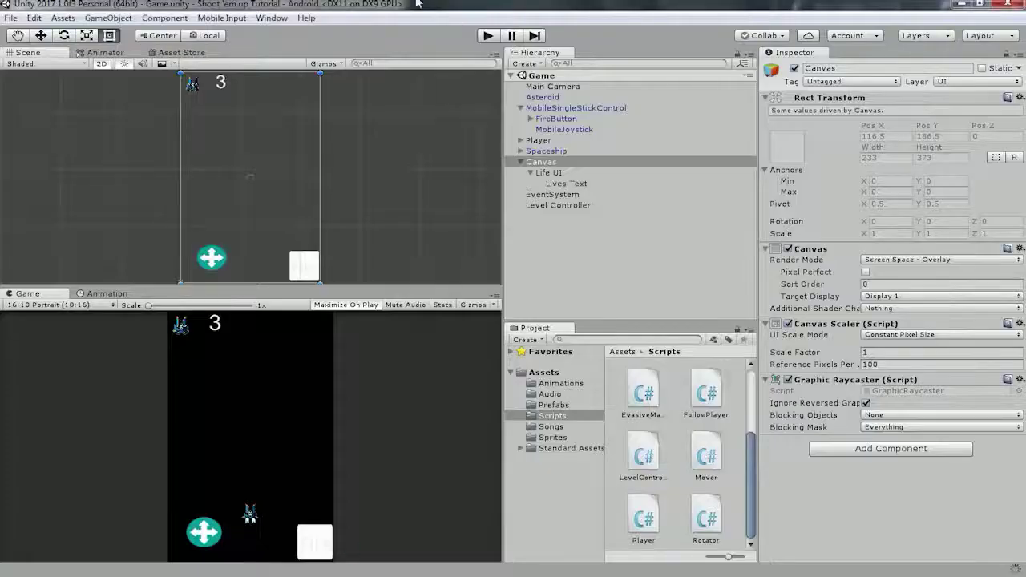
pyautogui.click(486, 36)
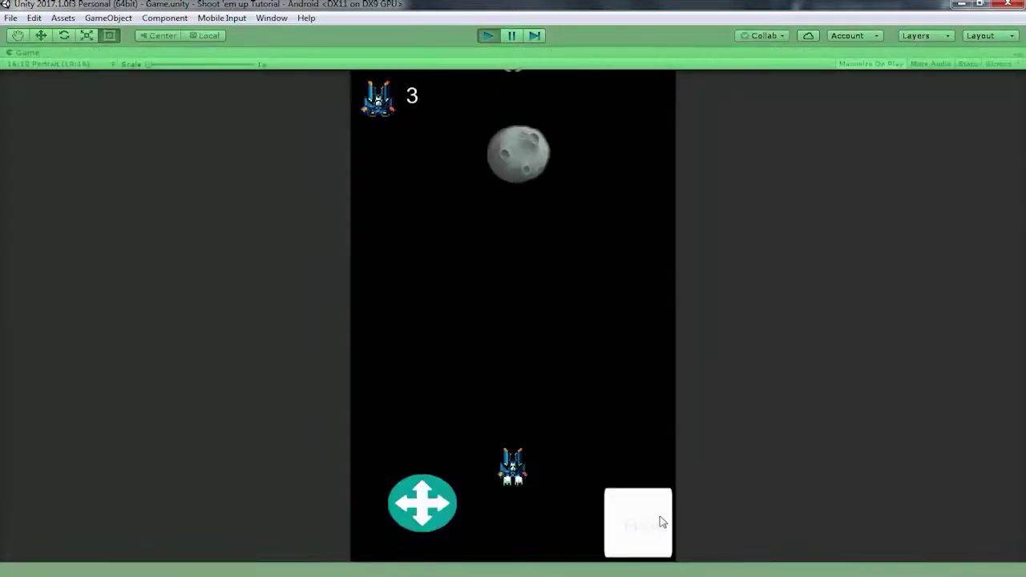
pyautogui.click(645, 523)
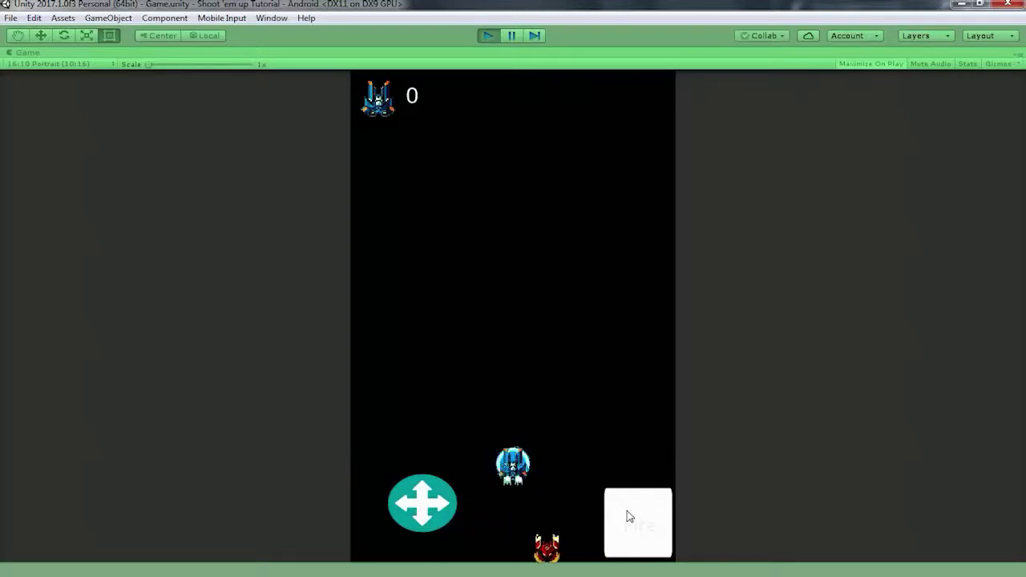
pyautogui.click(489, 37)
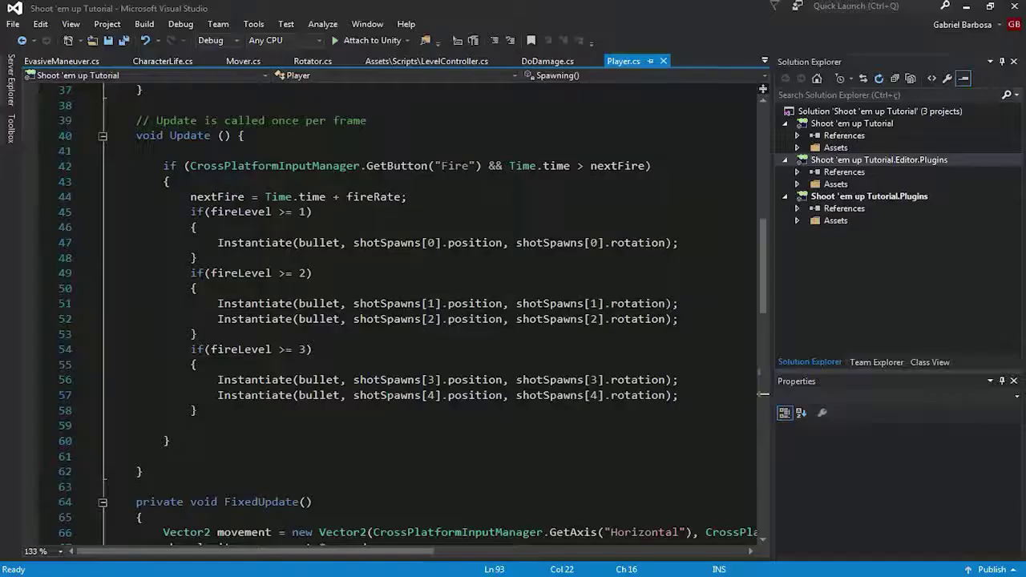
# - Change gameObject.layer = 10 to 11 on line 94 and save Player.cs
pyautogui.scroll(-2, 497, 321)
pyautogui.scroll(-1, 497, 321)
pyautogui.scroll(-5, 498, 321)
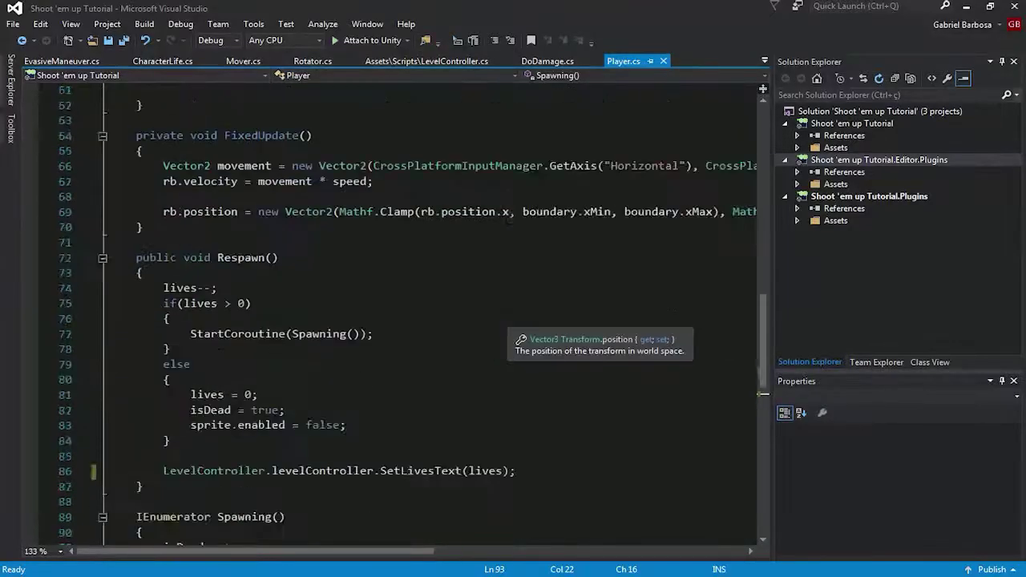
pyautogui.scroll(-4, 498, 321)
pyautogui.scroll(-1, 498, 321)
pyautogui.scroll(-2, 497, 321)
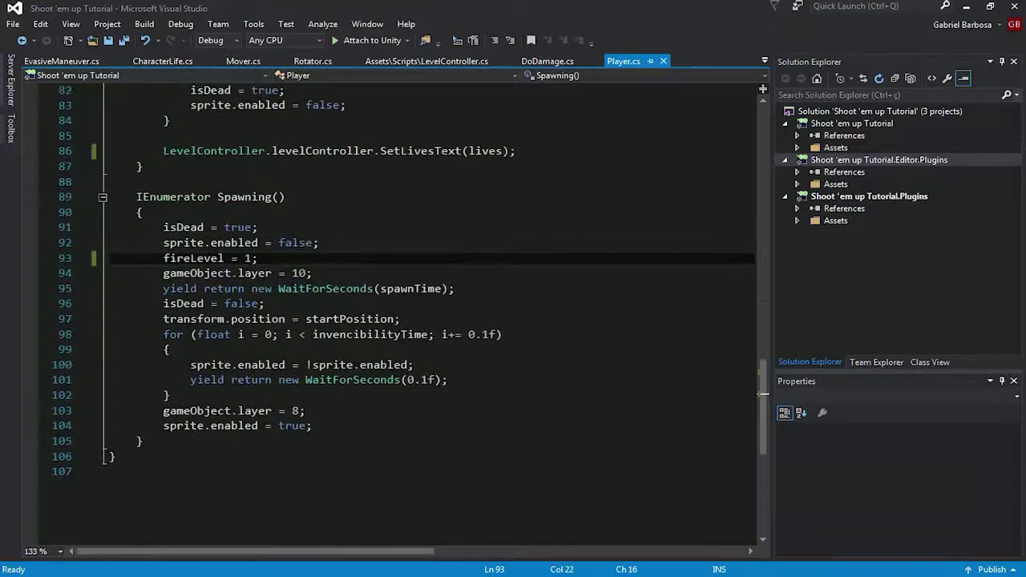
pyautogui.click(297, 274)
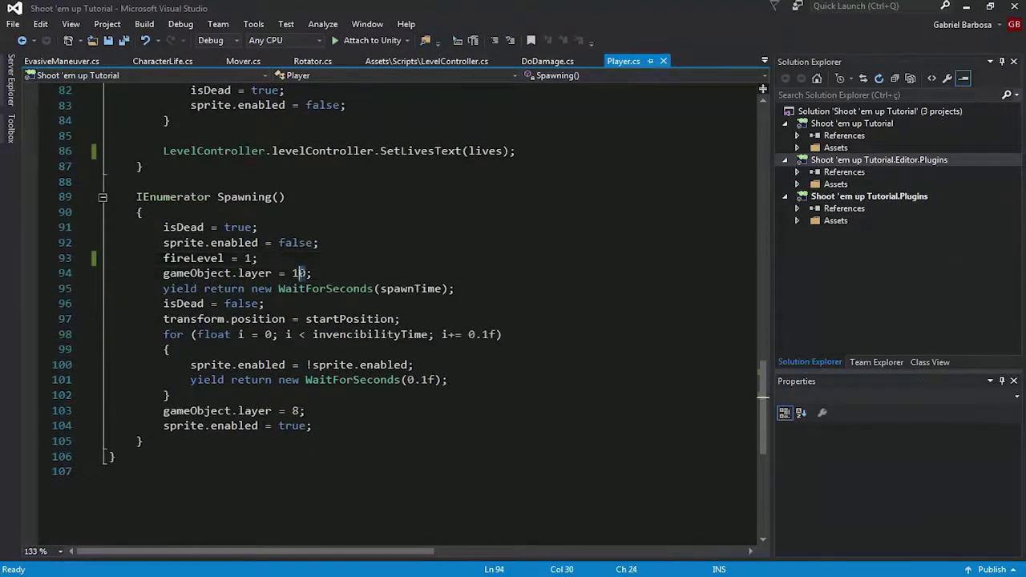
pyautogui.write('1')
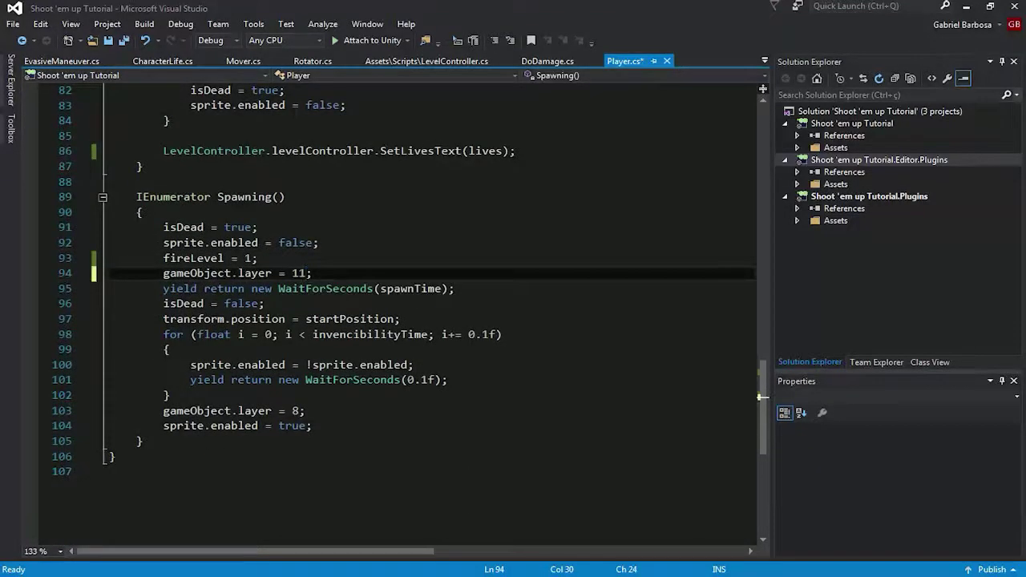
pyautogui.hotkey('ctrl', 's')
# - Wrap the firing code, lines 46 to 64, in Update() inside an if (!isDead) block
pyautogui.scroll(2, 762, 397)
pyautogui.scroll(6, 762, 397)
pyautogui.scroll(4, 762, 397)
pyautogui.scroll(3, 764, 397)
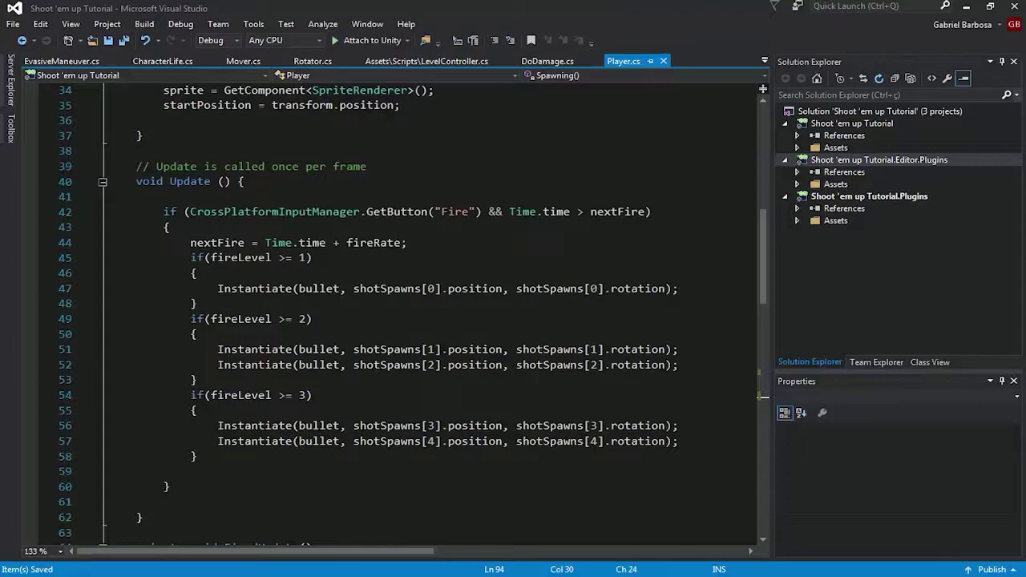
pyautogui.click(164, 196)
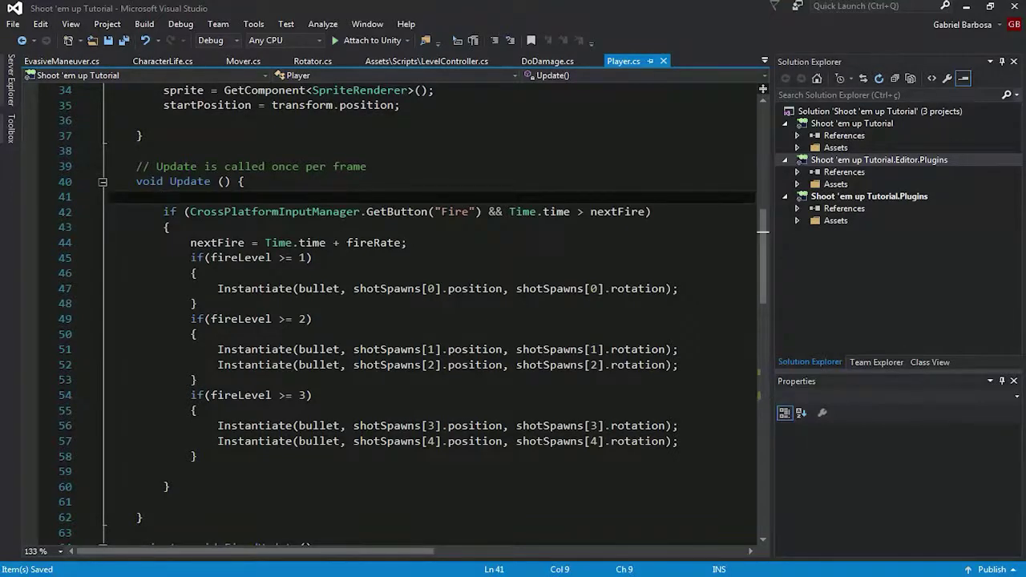
pyautogui.press('Return')
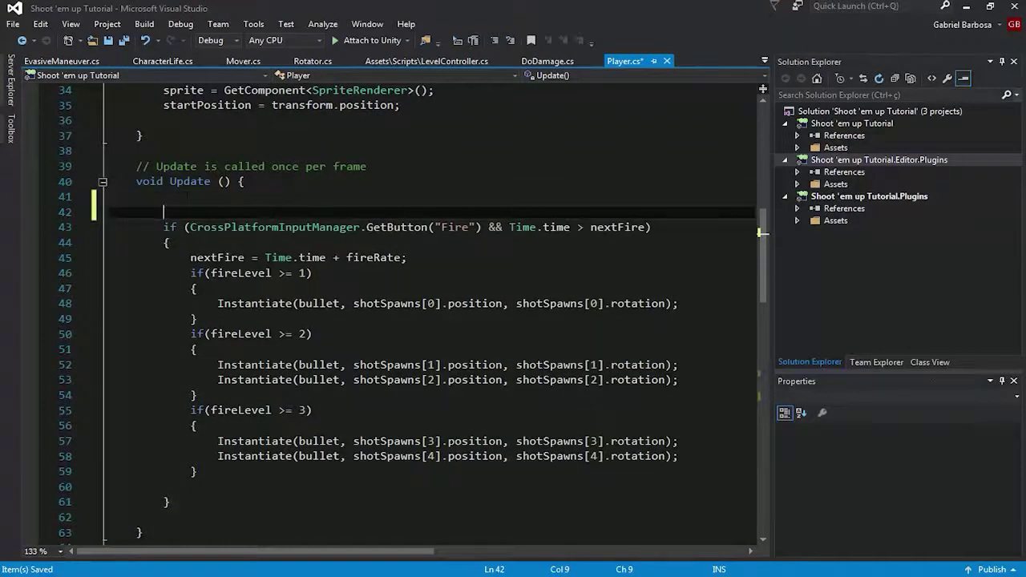
pyautogui.write('if(')
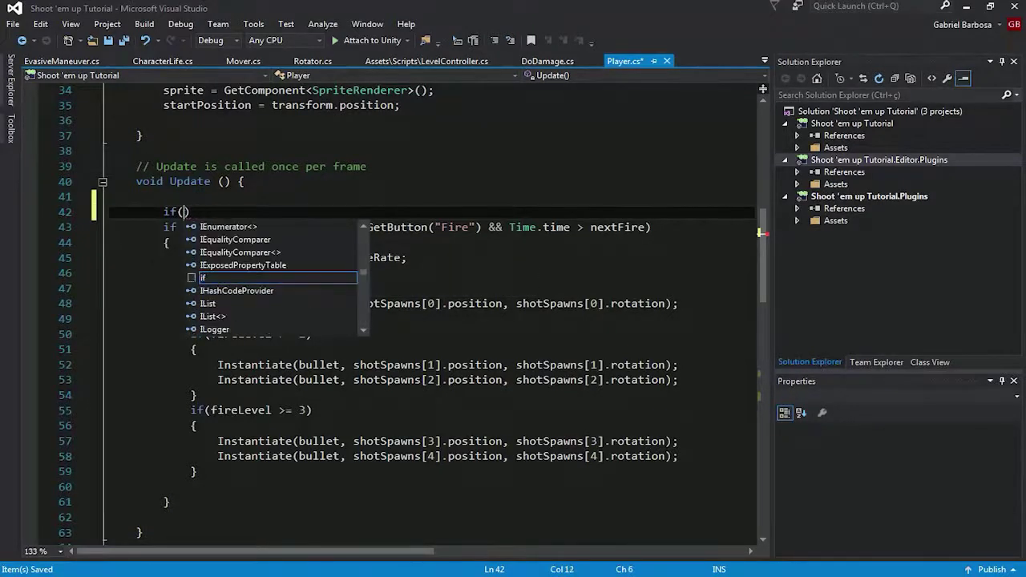
pyautogui.write('!isDead)')
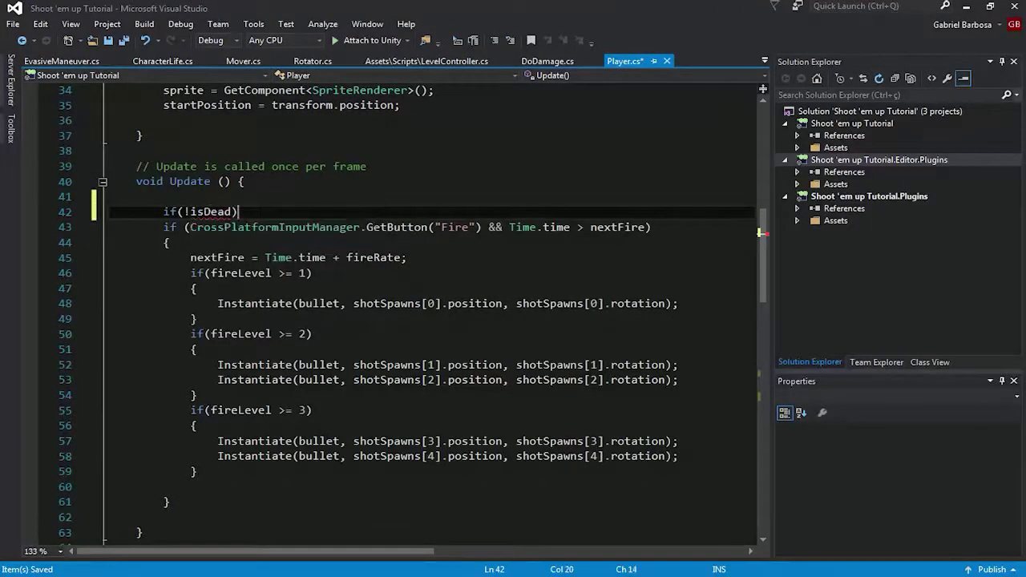
pyautogui.write('{')
pyautogui.press('Return')
pyautogui.scroll(-2, 433, 313)
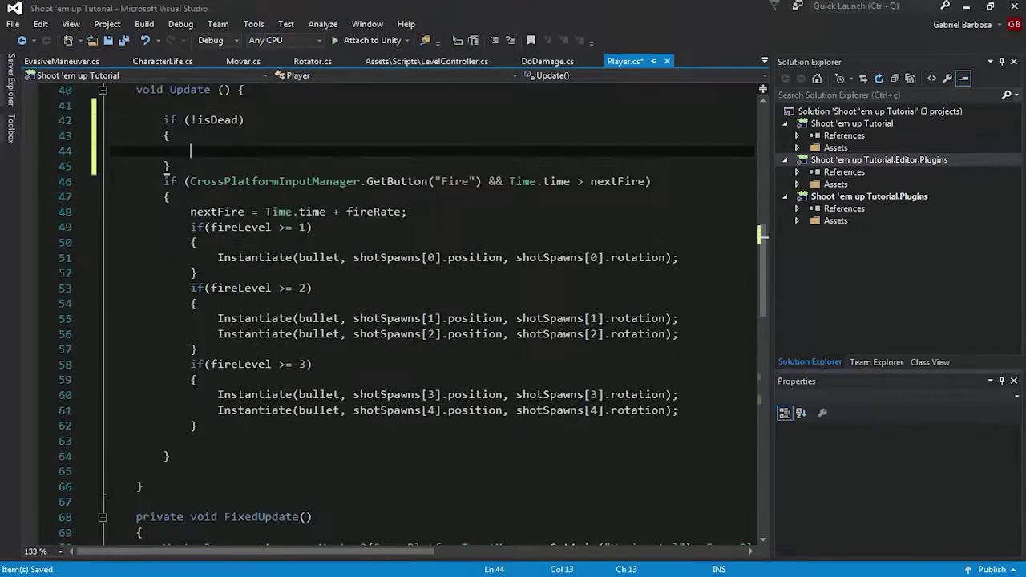
pyautogui.moveTo(164, 181); pyautogui.dragTo(170, 456)
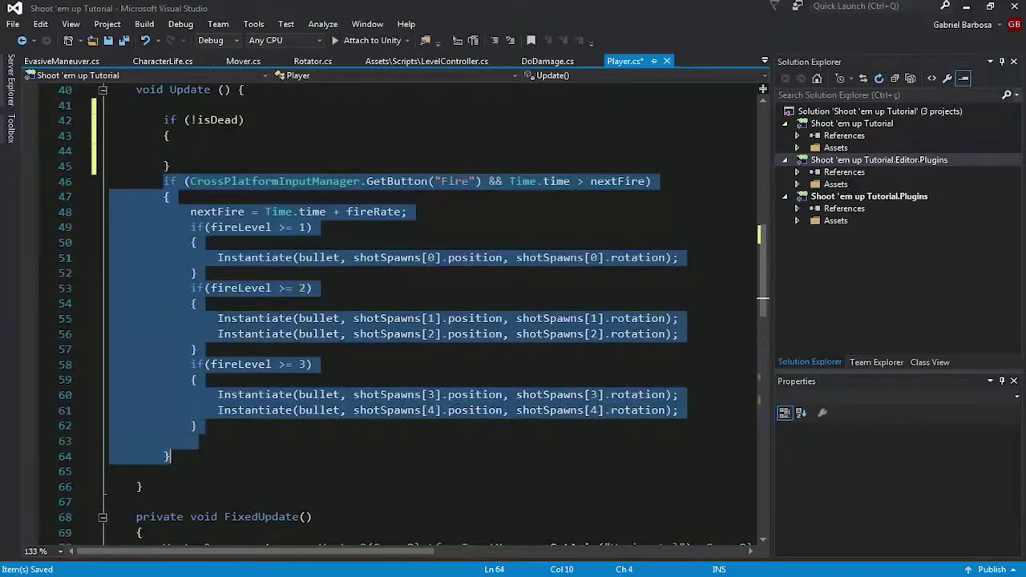
pyautogui.hotkey('ctrl', 'x')
pyautogui.press('Up')
pyautogui.press('Up')
pyautogui.hotkey('ctrl', 'v')
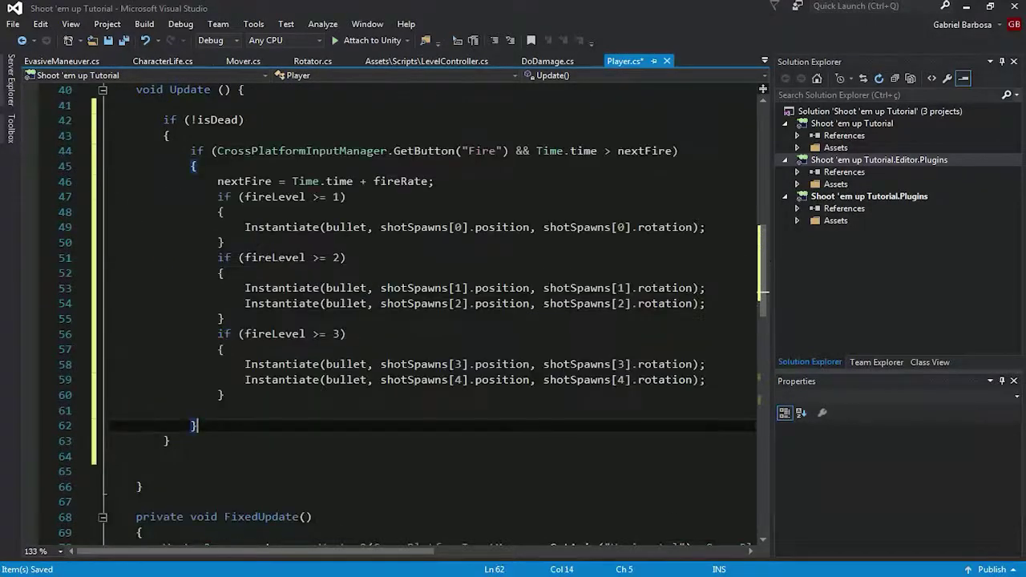
pyautogui.scroll(1, 433, 313)
pyautogui.scroll(1, 433, 313)
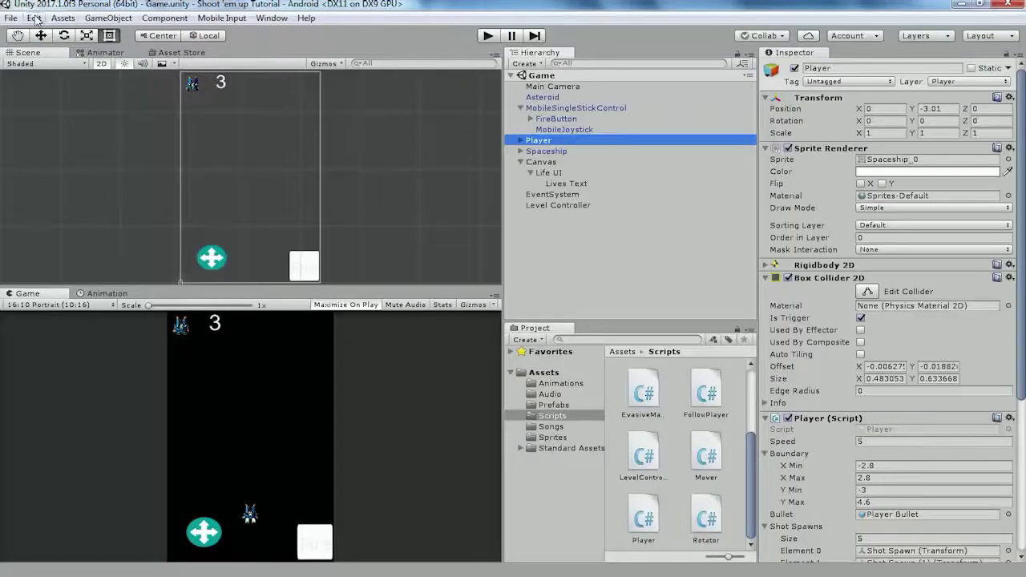
# - Display the Physics2D Layer Collision Matrix in Project Settings, then start play mode
pyautogui.click(35, 16)
pyautogui.moveTo(106, 363)
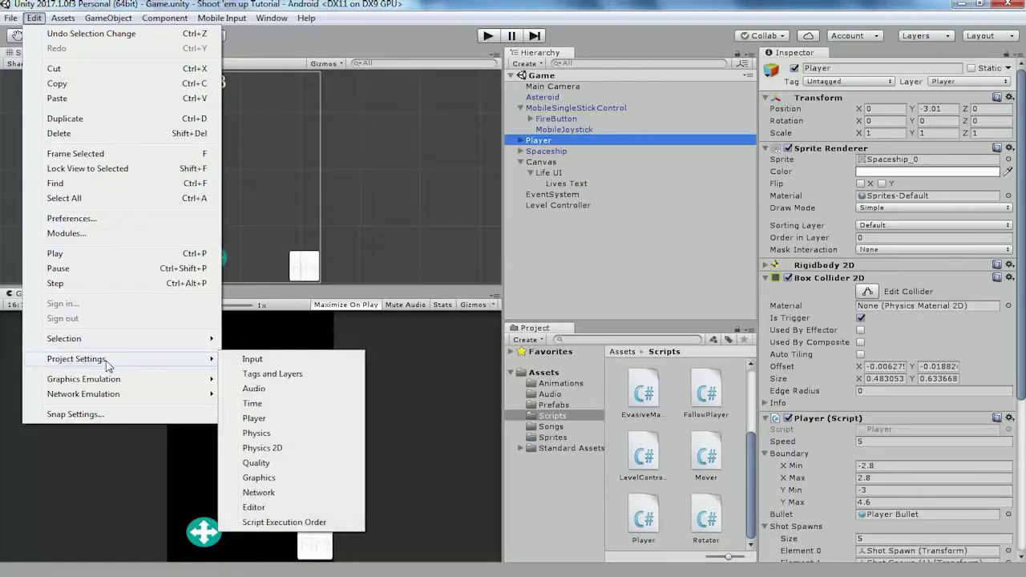
pyautogui.click(272, 453)
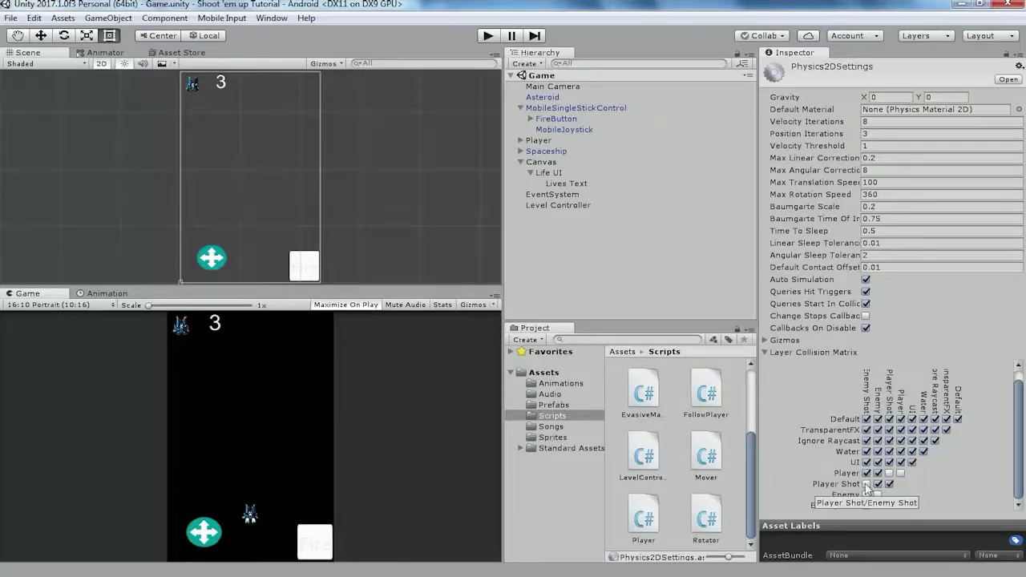
pyautogui.click(487, 36)
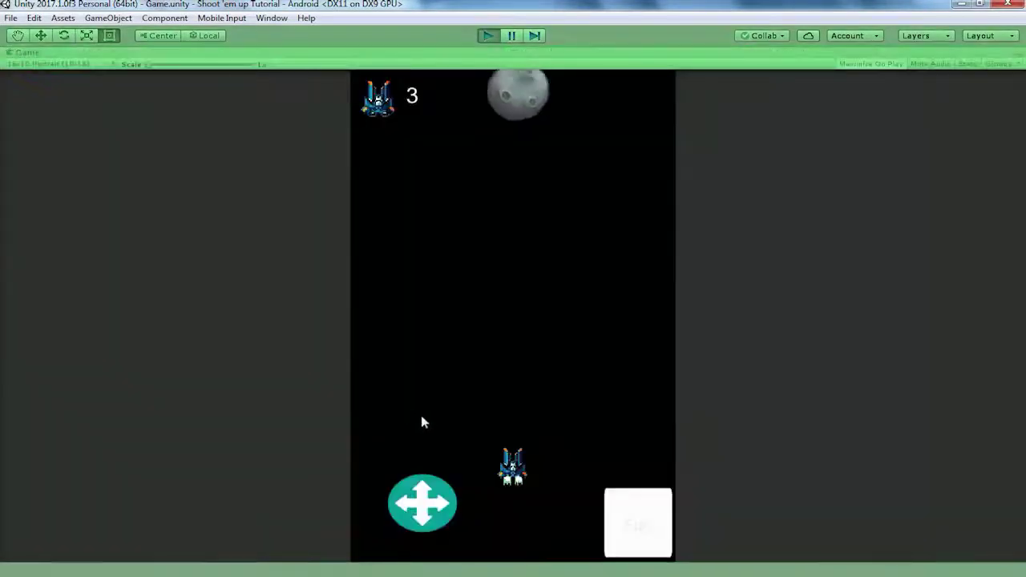
# - Playtest firing, crash into an enemy to lose a life, fire after respawning, then stop
pyautogui.click(622, 527)
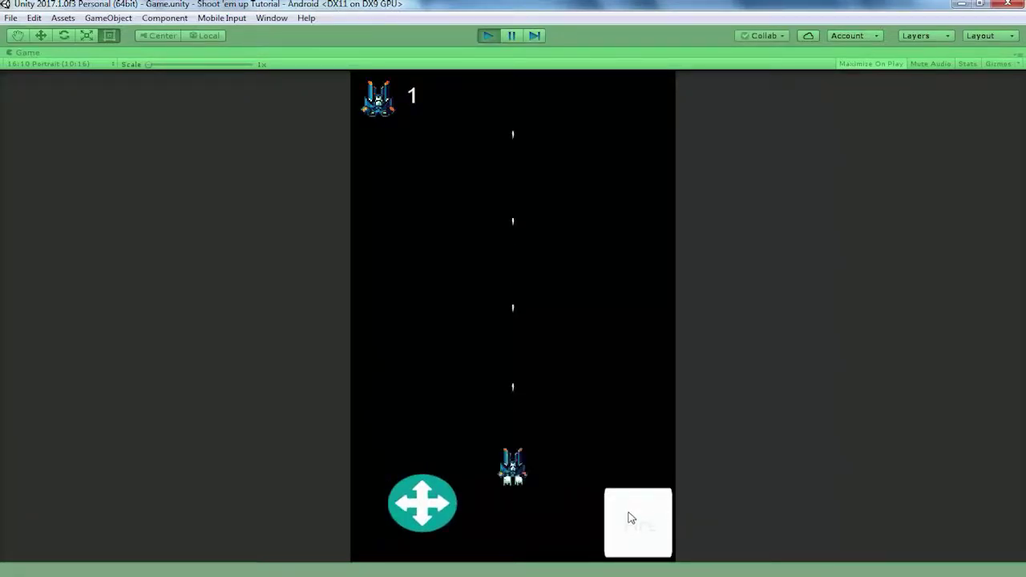
pyautogui.click(488, 36)
pyautogui.click(488, 36)
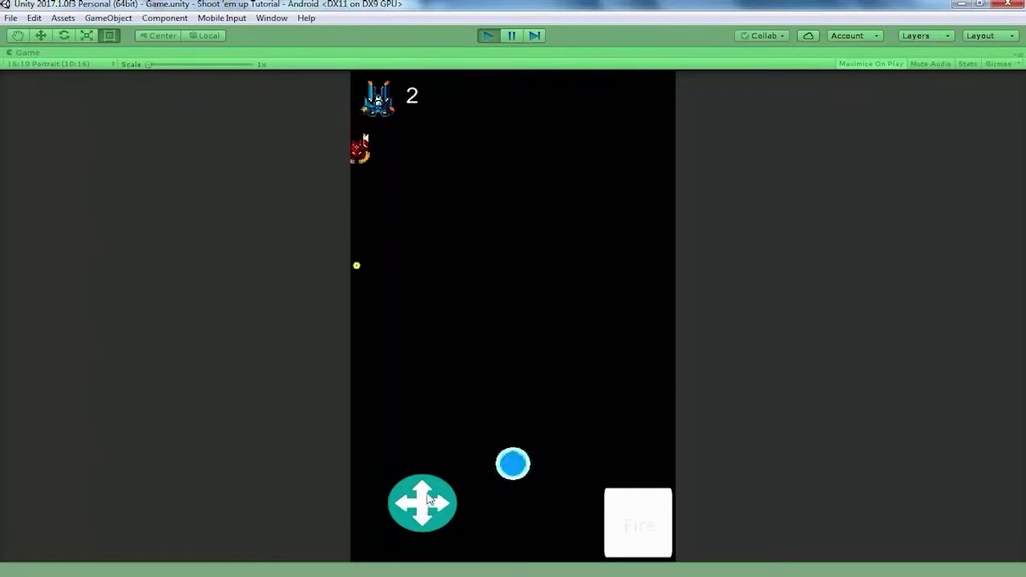
pyautogui.moveTo(423, 507)
pyautogui.mouseDown()
pyautogui.moveTo(438, 494)
pyautogui.moveTo(409, 538)
pyautogui.mouseUp()
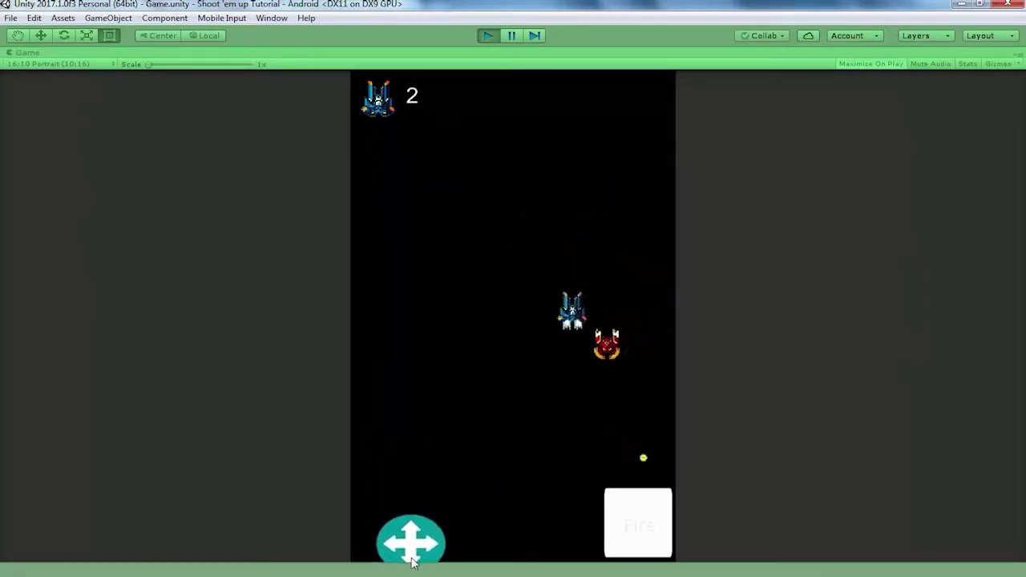
pyautogui.moveTo(408, 538); pyautogui.dragTo(408, 541)
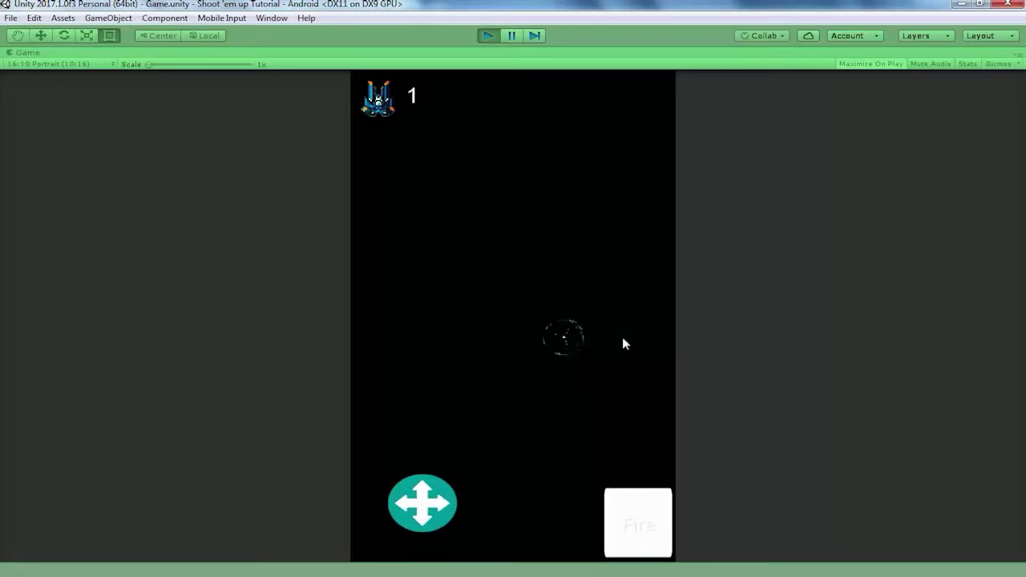
pyautogui.click(626, 514)
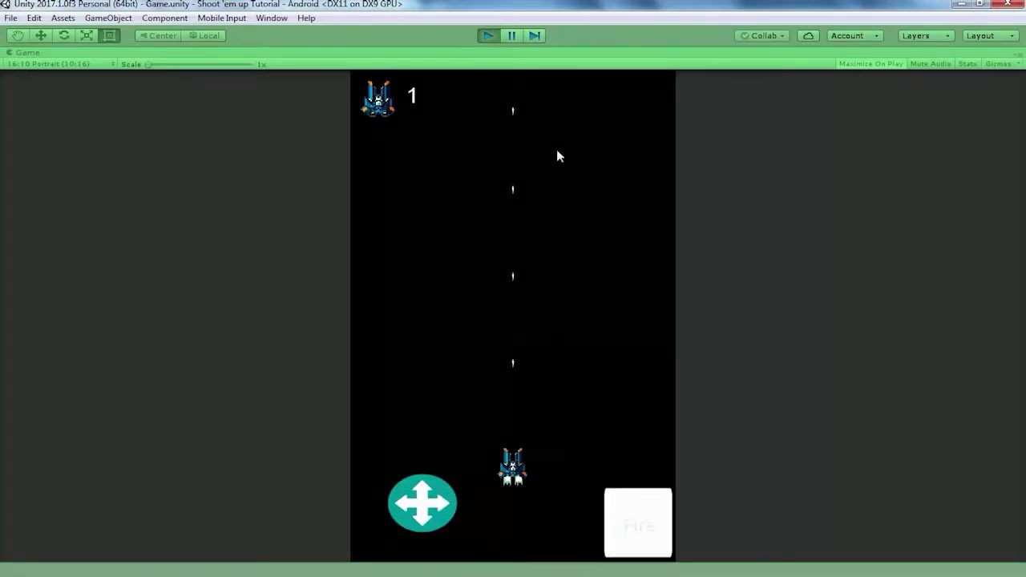
pyautogui.click(490, 36)
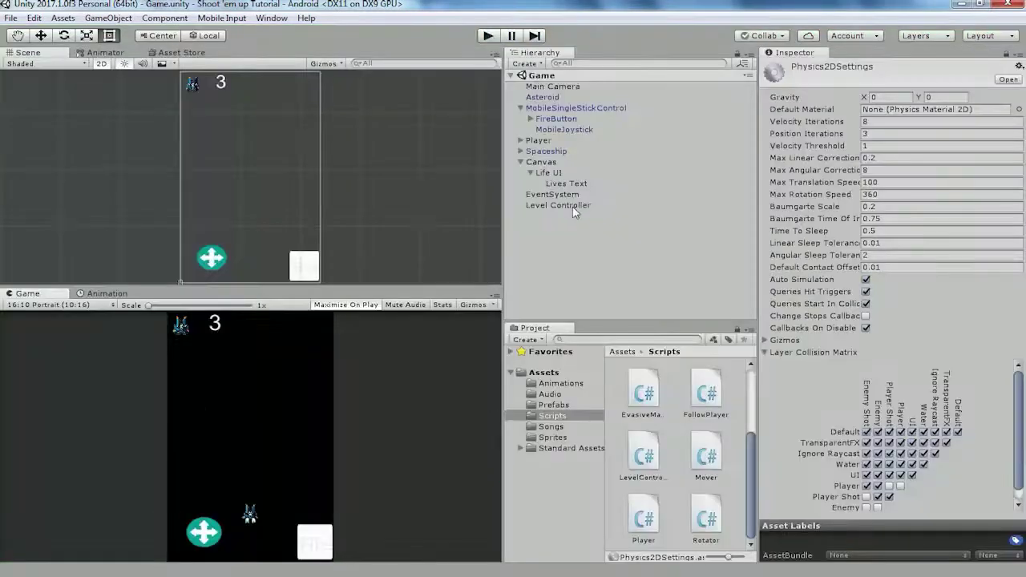
# - Show the Player object's components, then save the Game scene and the project
pyautogui.doubleClick(538, 119)
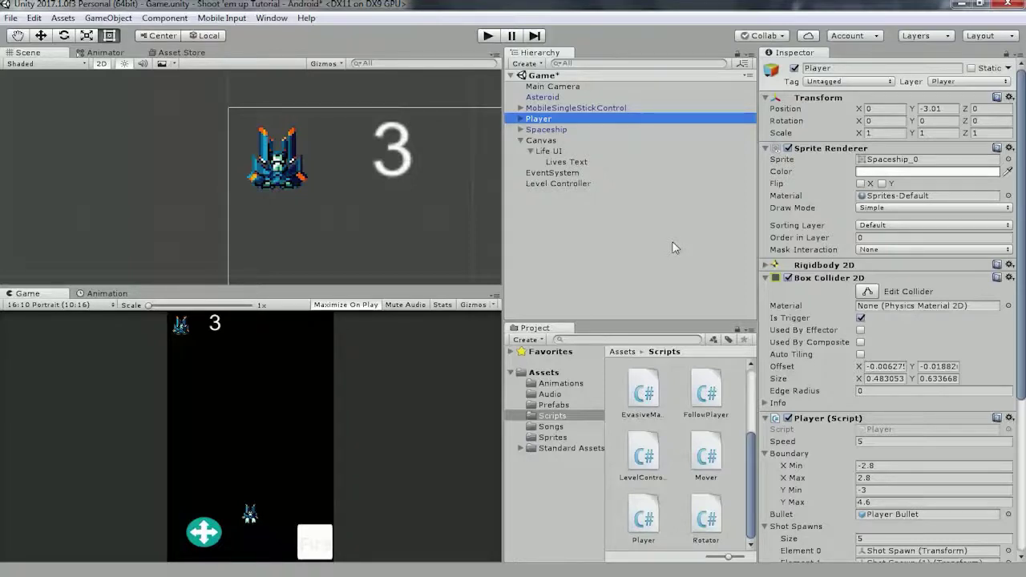
pyautogui.click(12, 18)
pyautogui.click(32, 69)
pyautogui.click(11, 18)
pyautogui.click(37, 133)
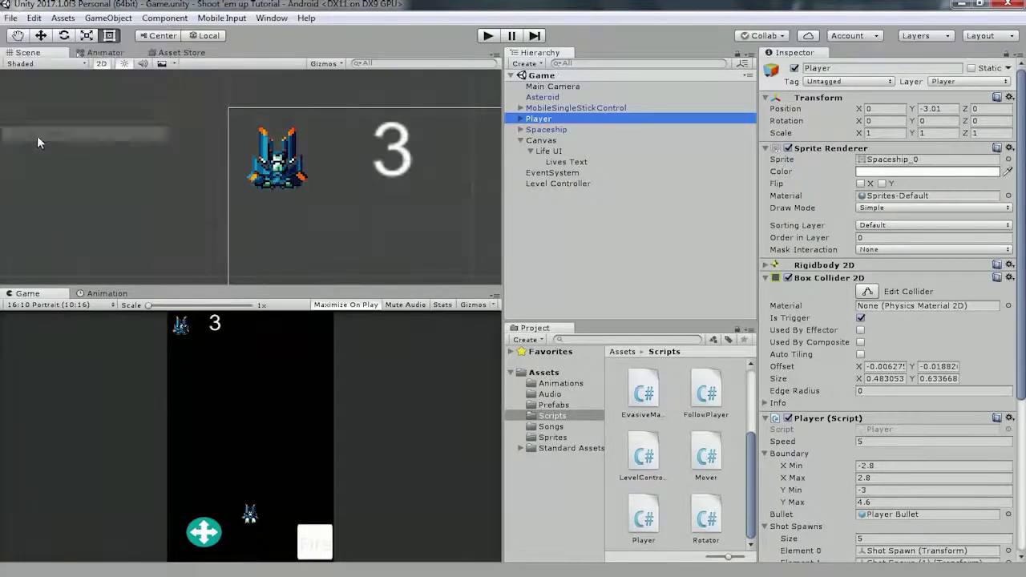